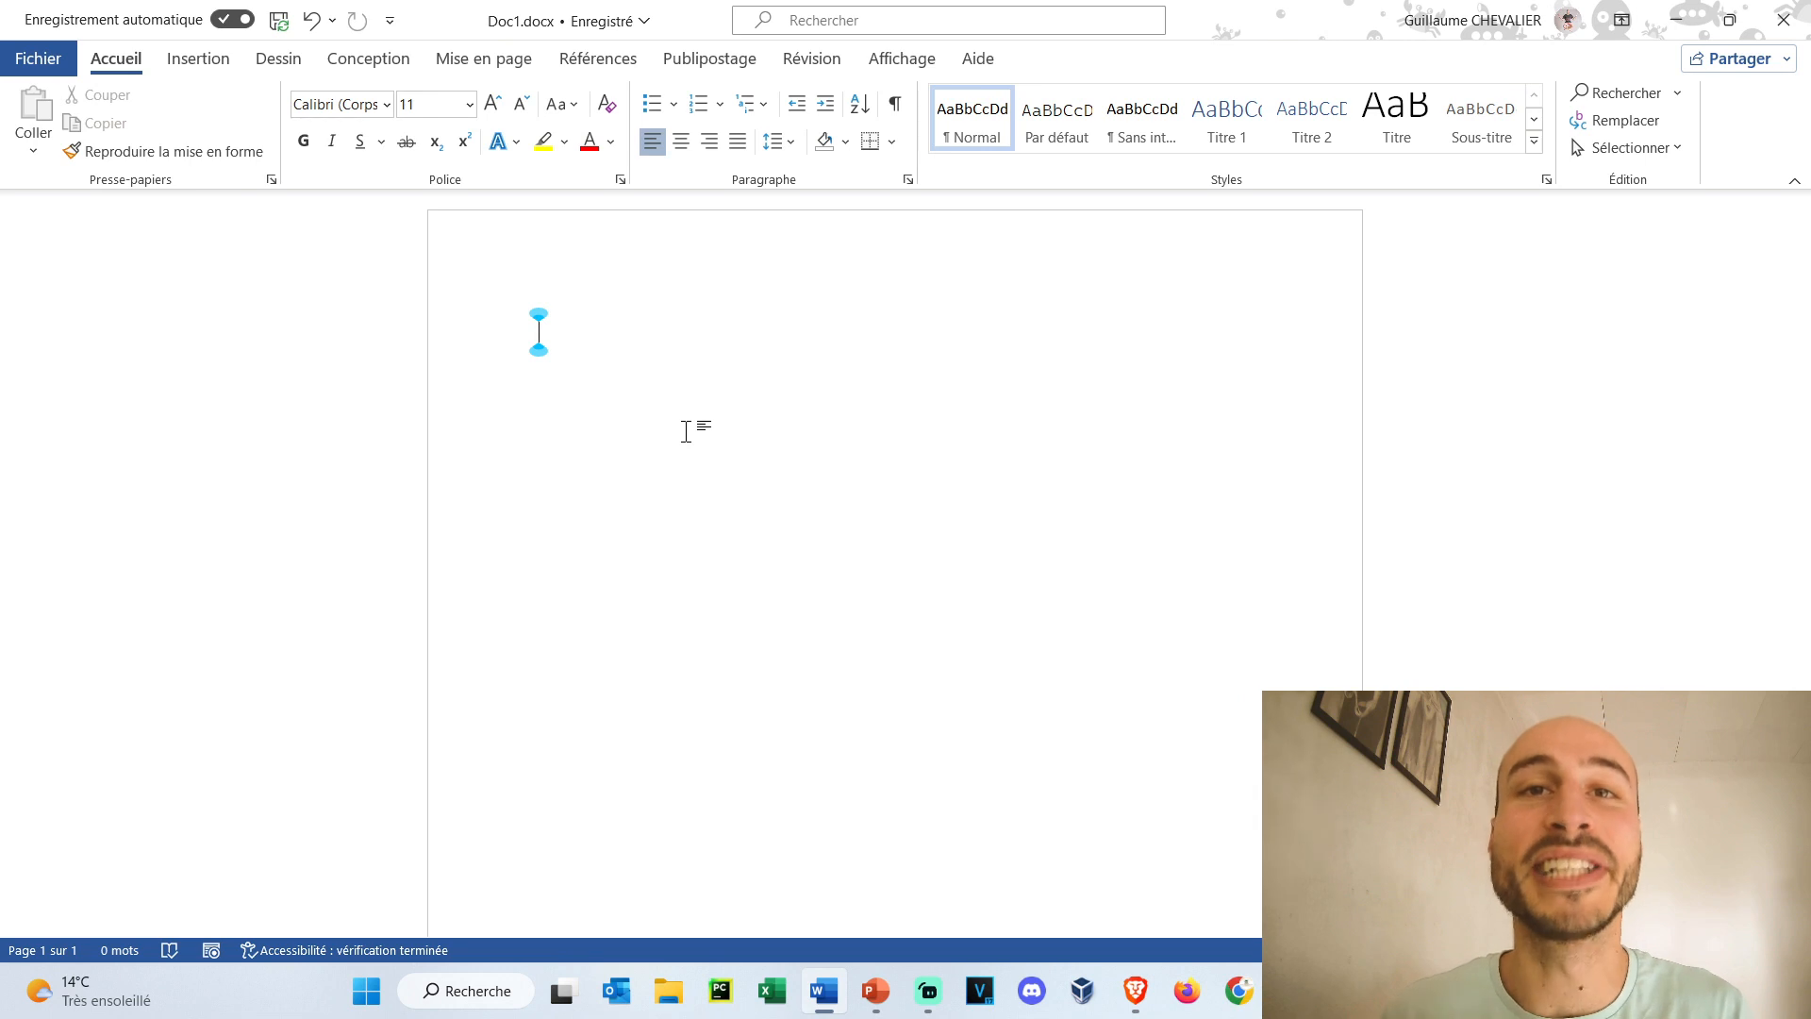
Write "Mon titre" and "Mon sous titre" as two separate lines at the start of the document.
text(Mon titre)
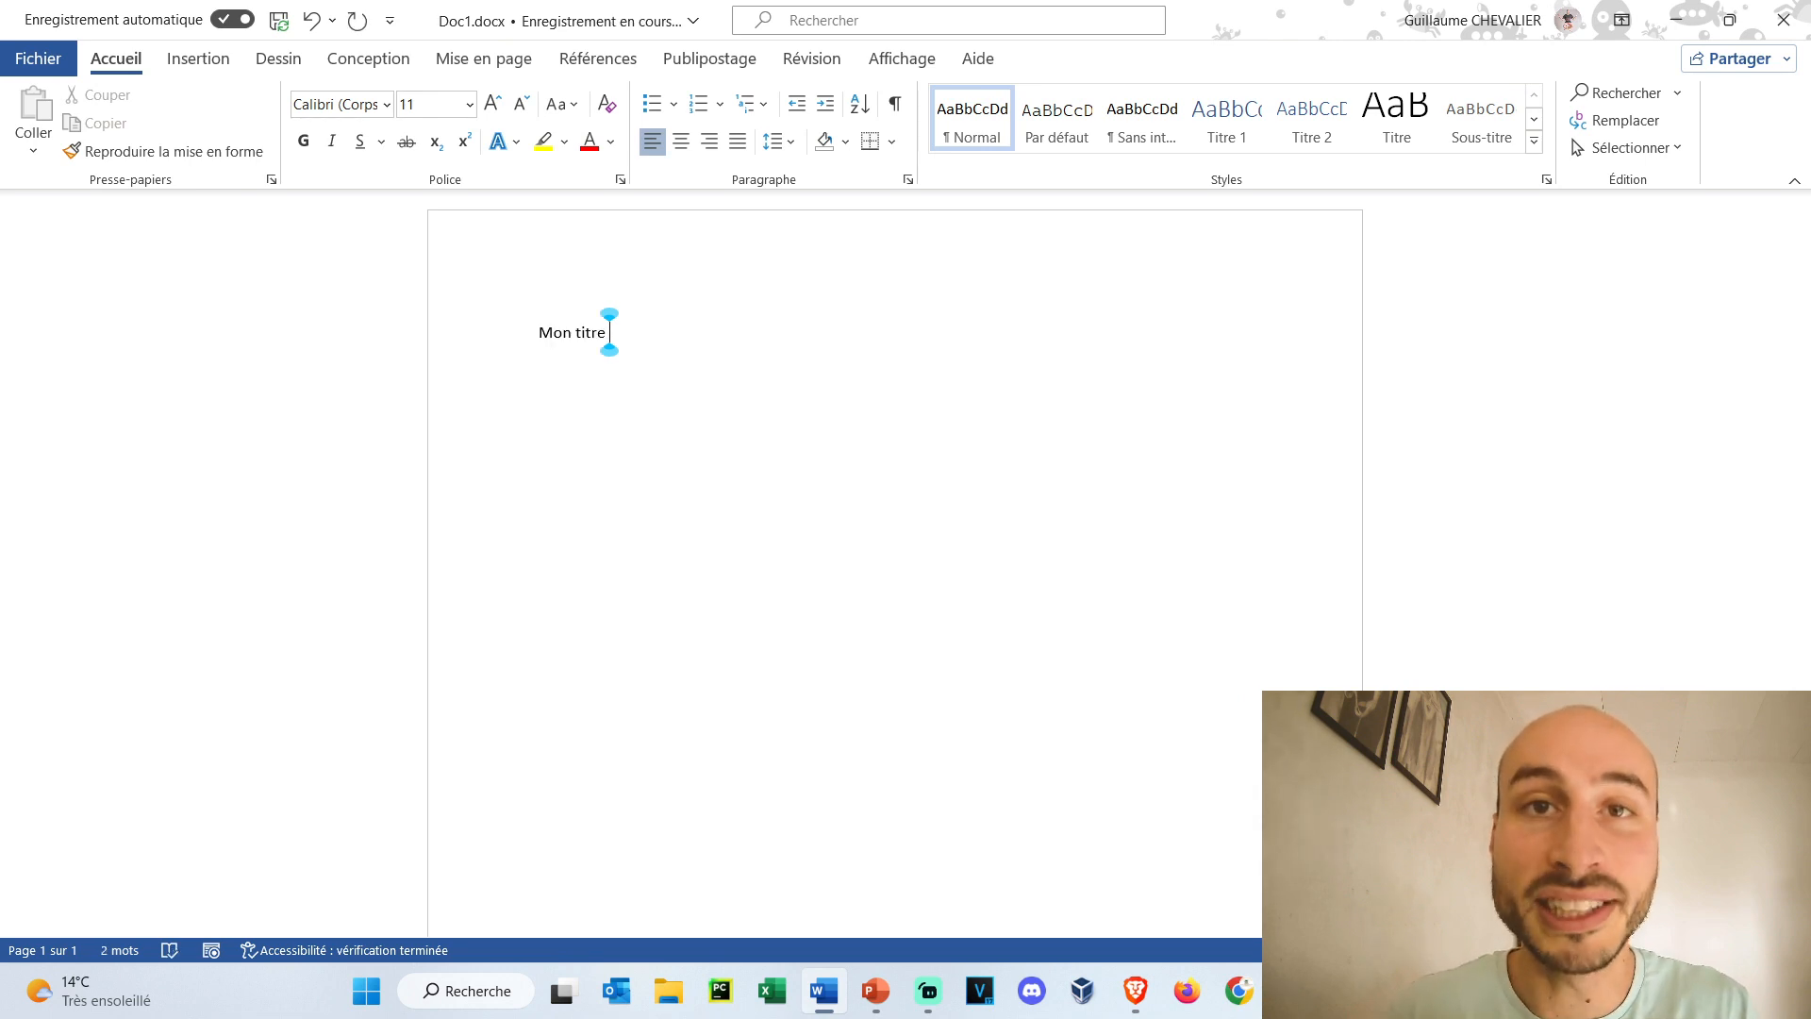
key(Return)
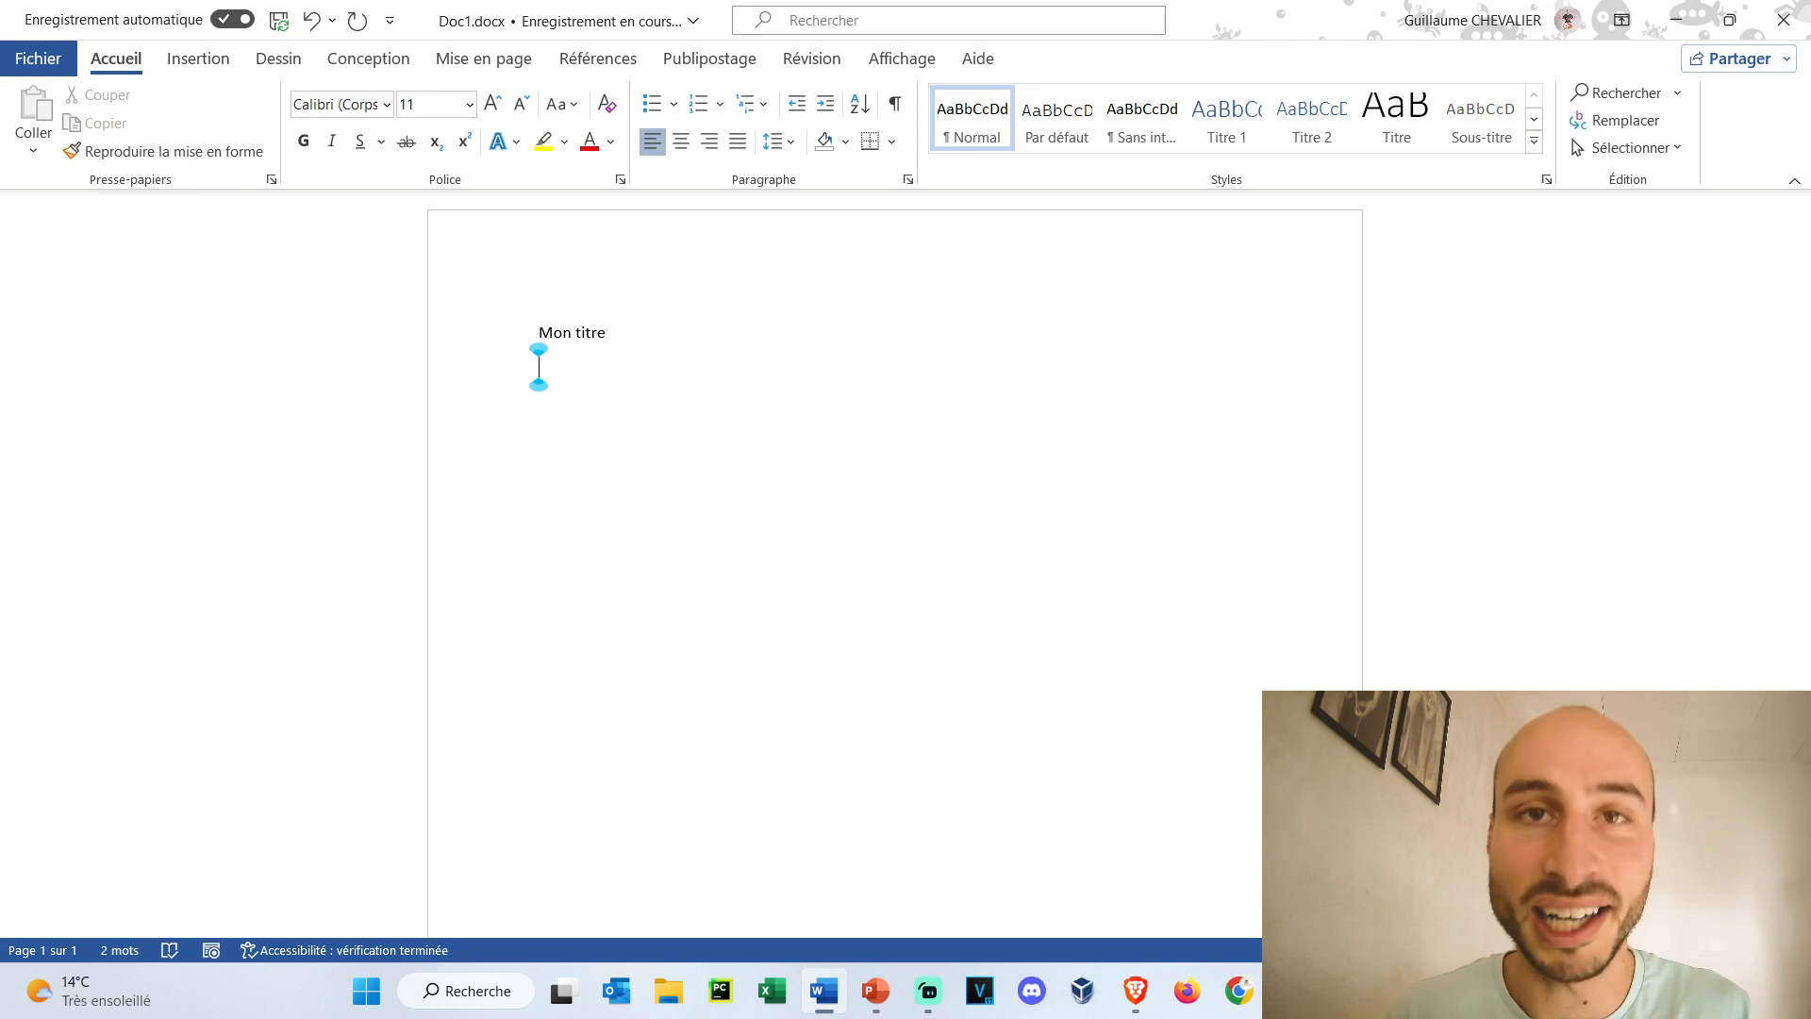
text(Mon sous titre)
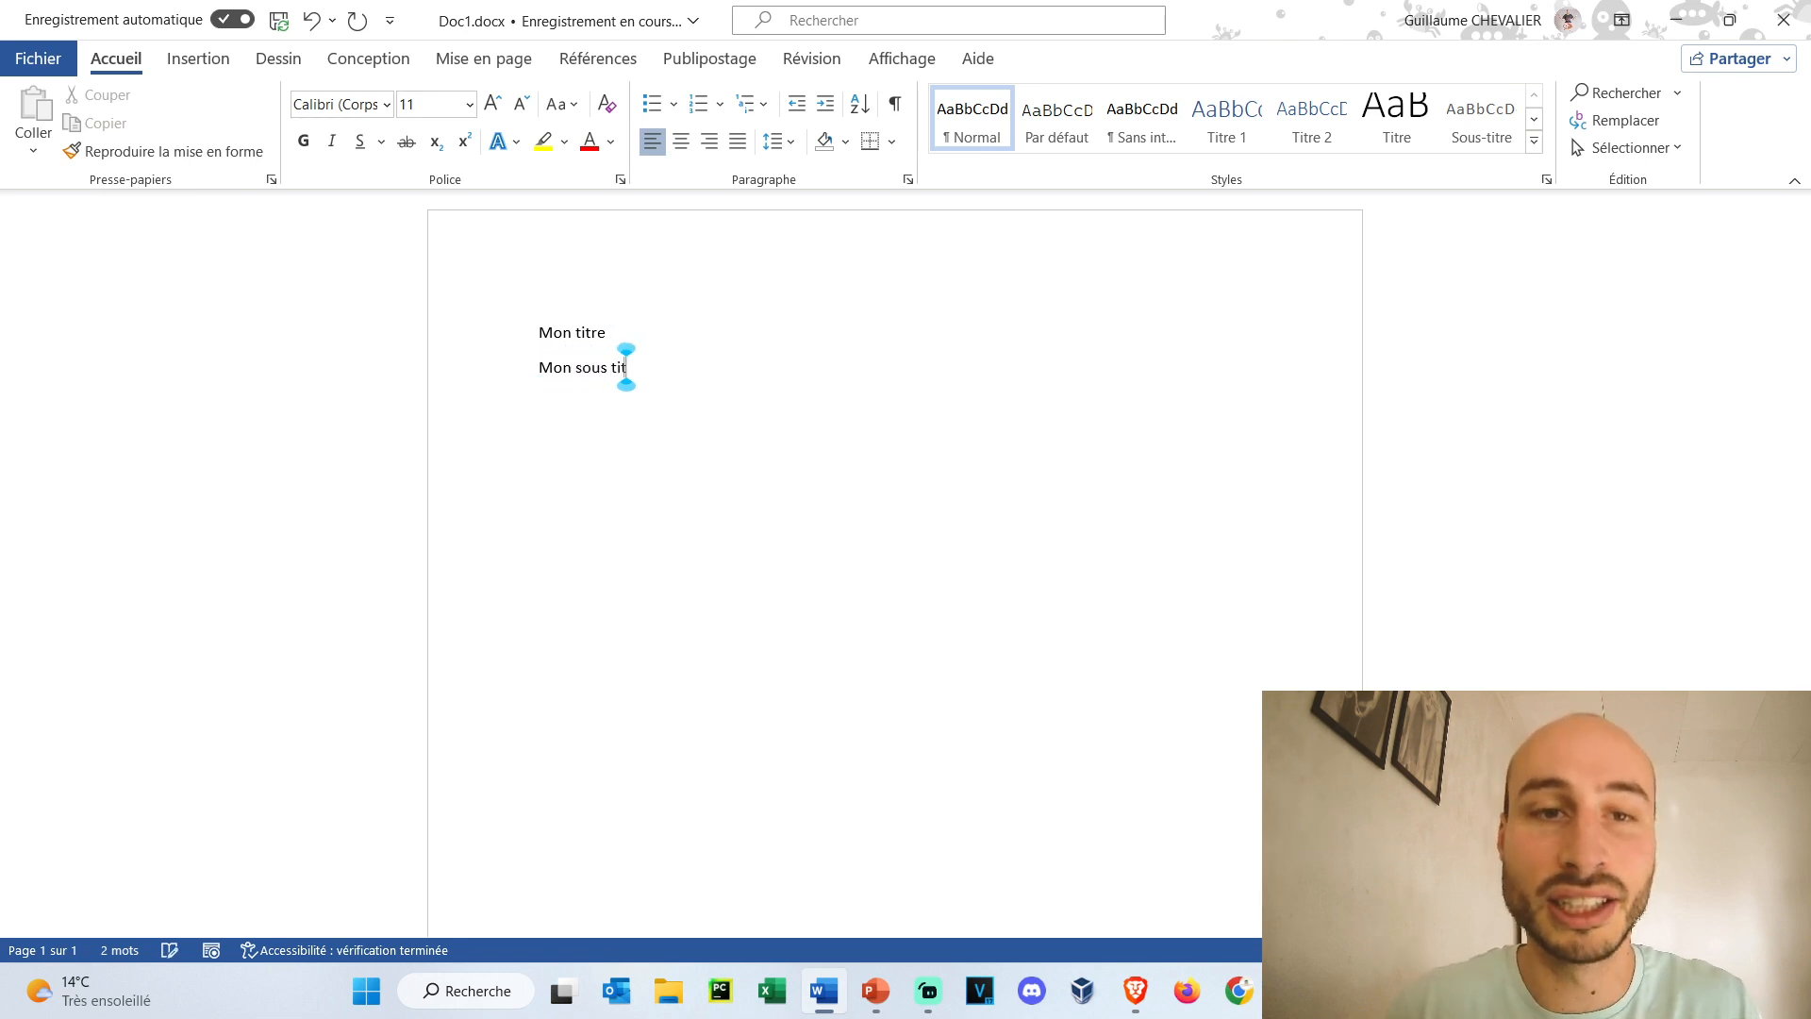
key(Return)
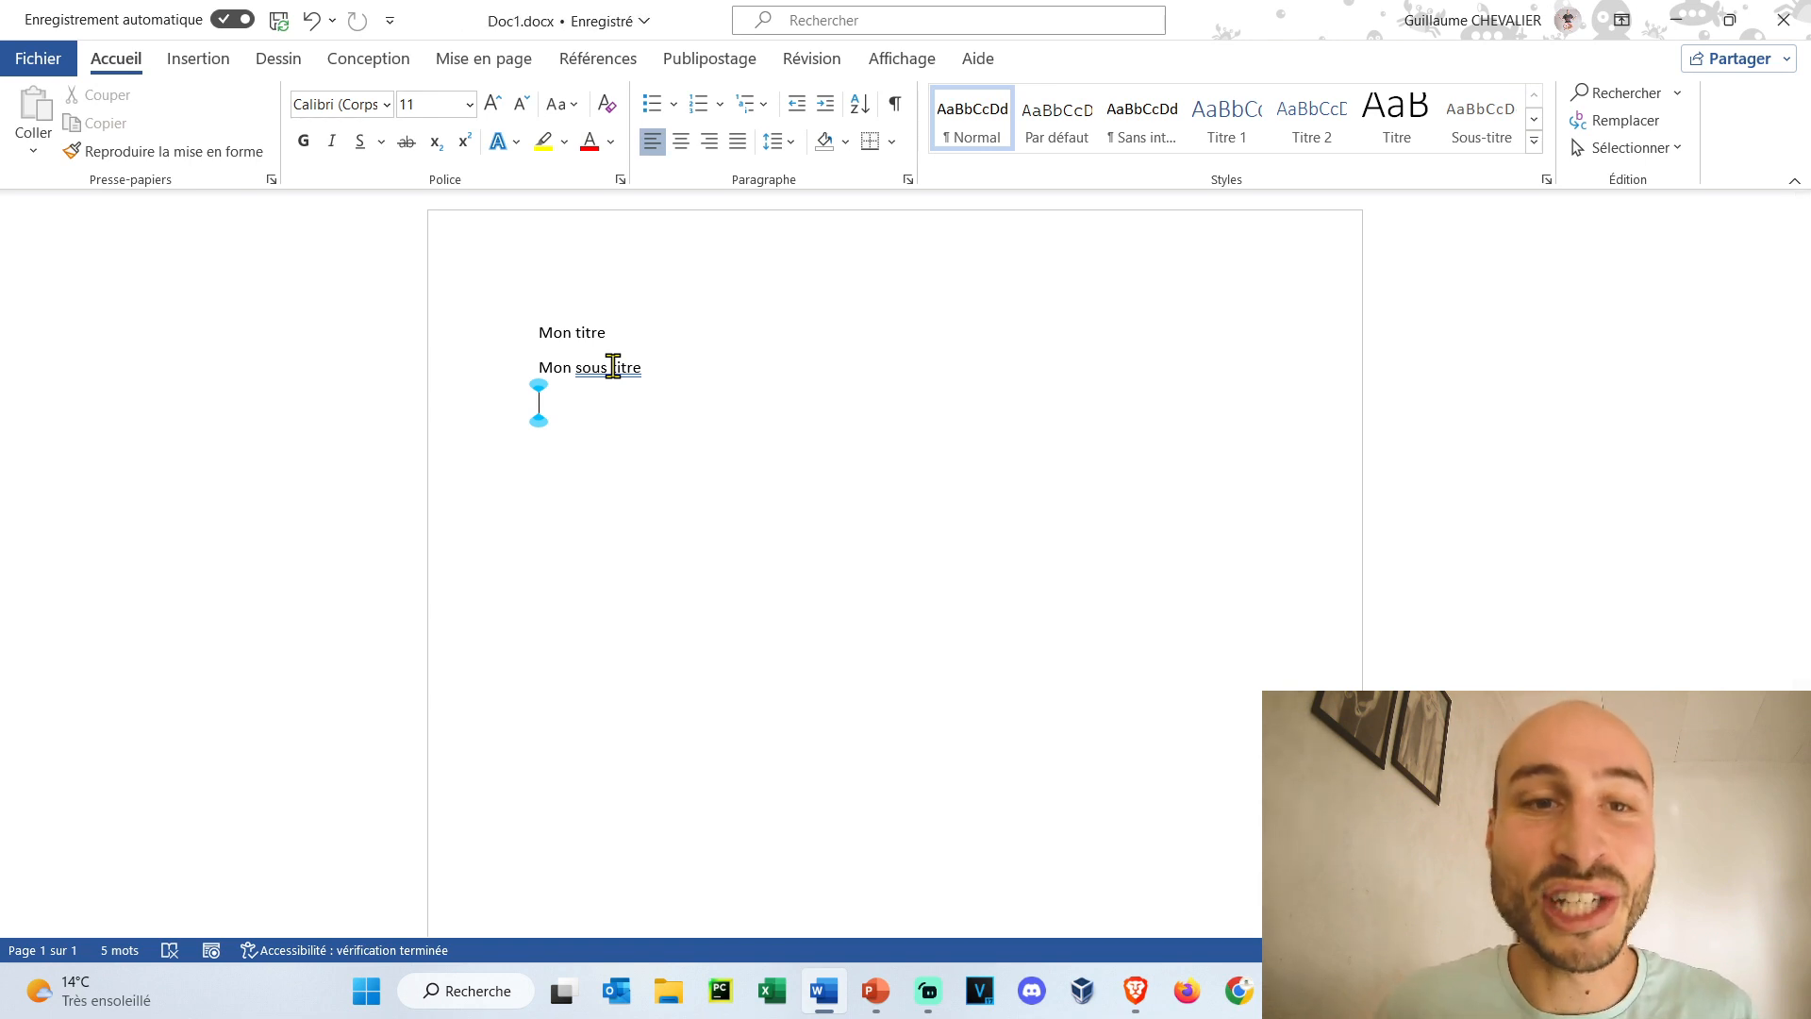
Correct "sous titre" to the suggested "sous-titre" and write "Mon premier paragraphe." on the line below.
right_click(613, 367)
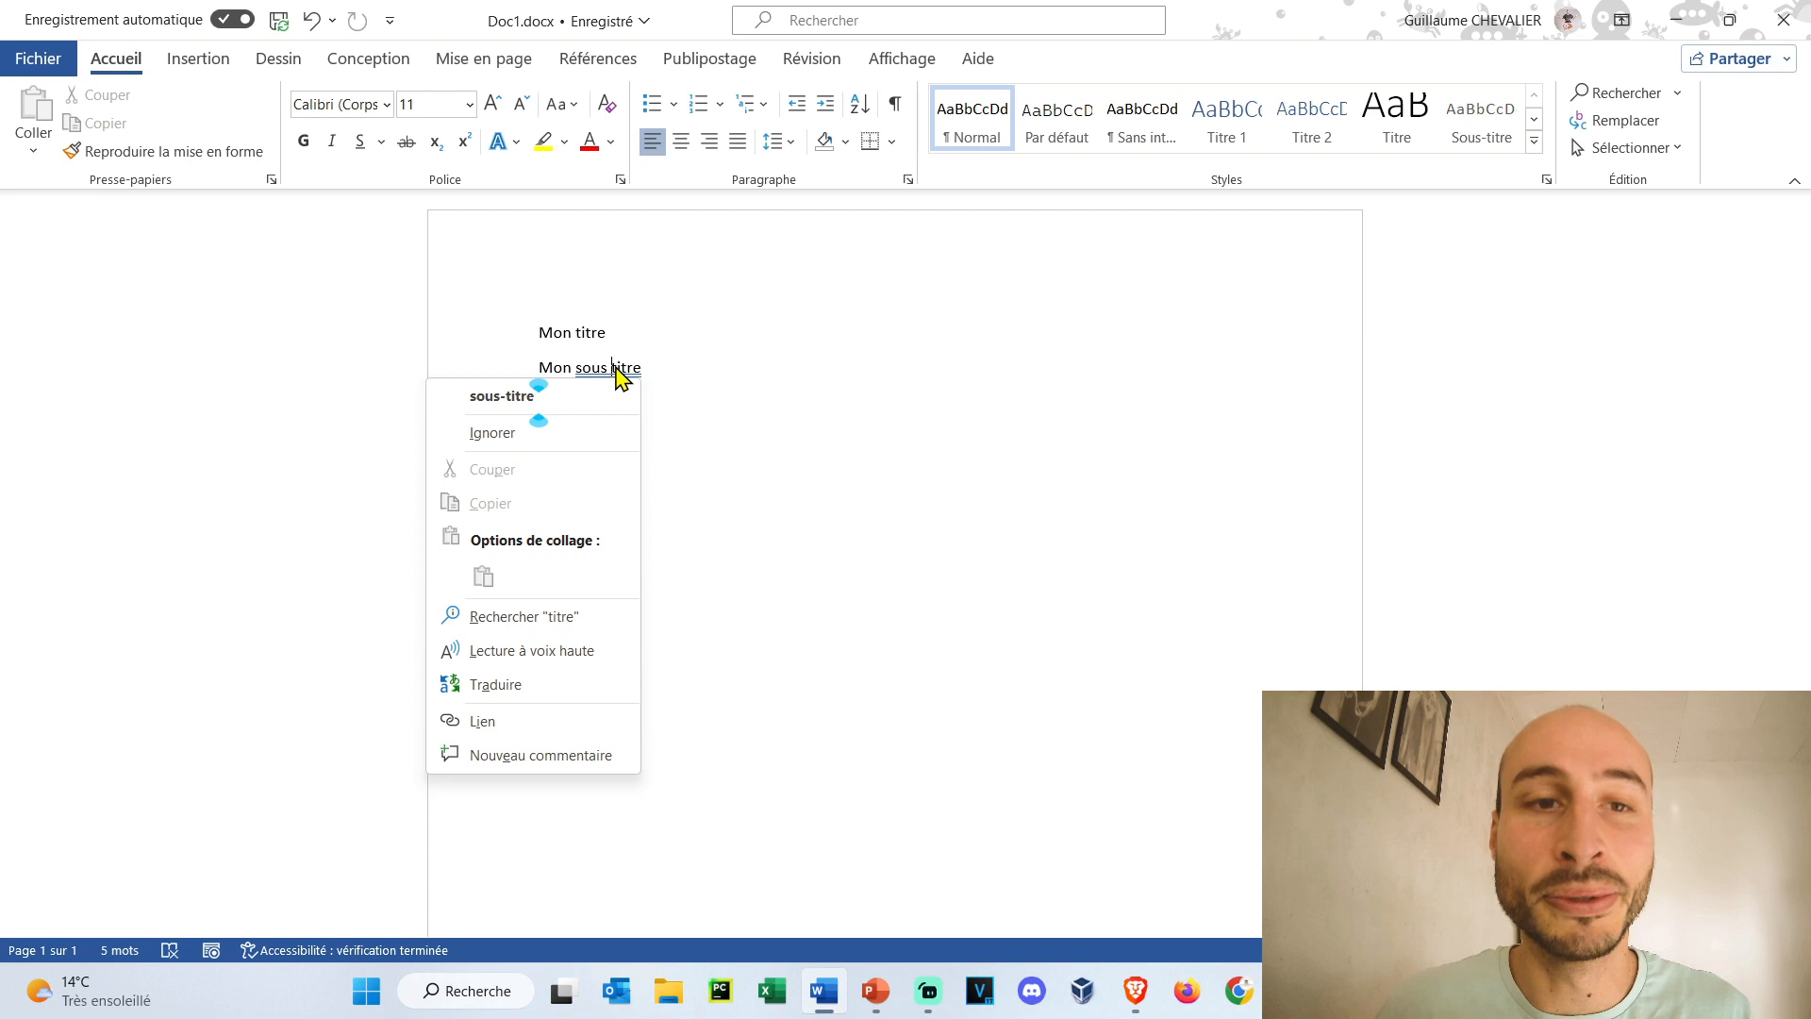
click(563, 401)
click(618, 409)
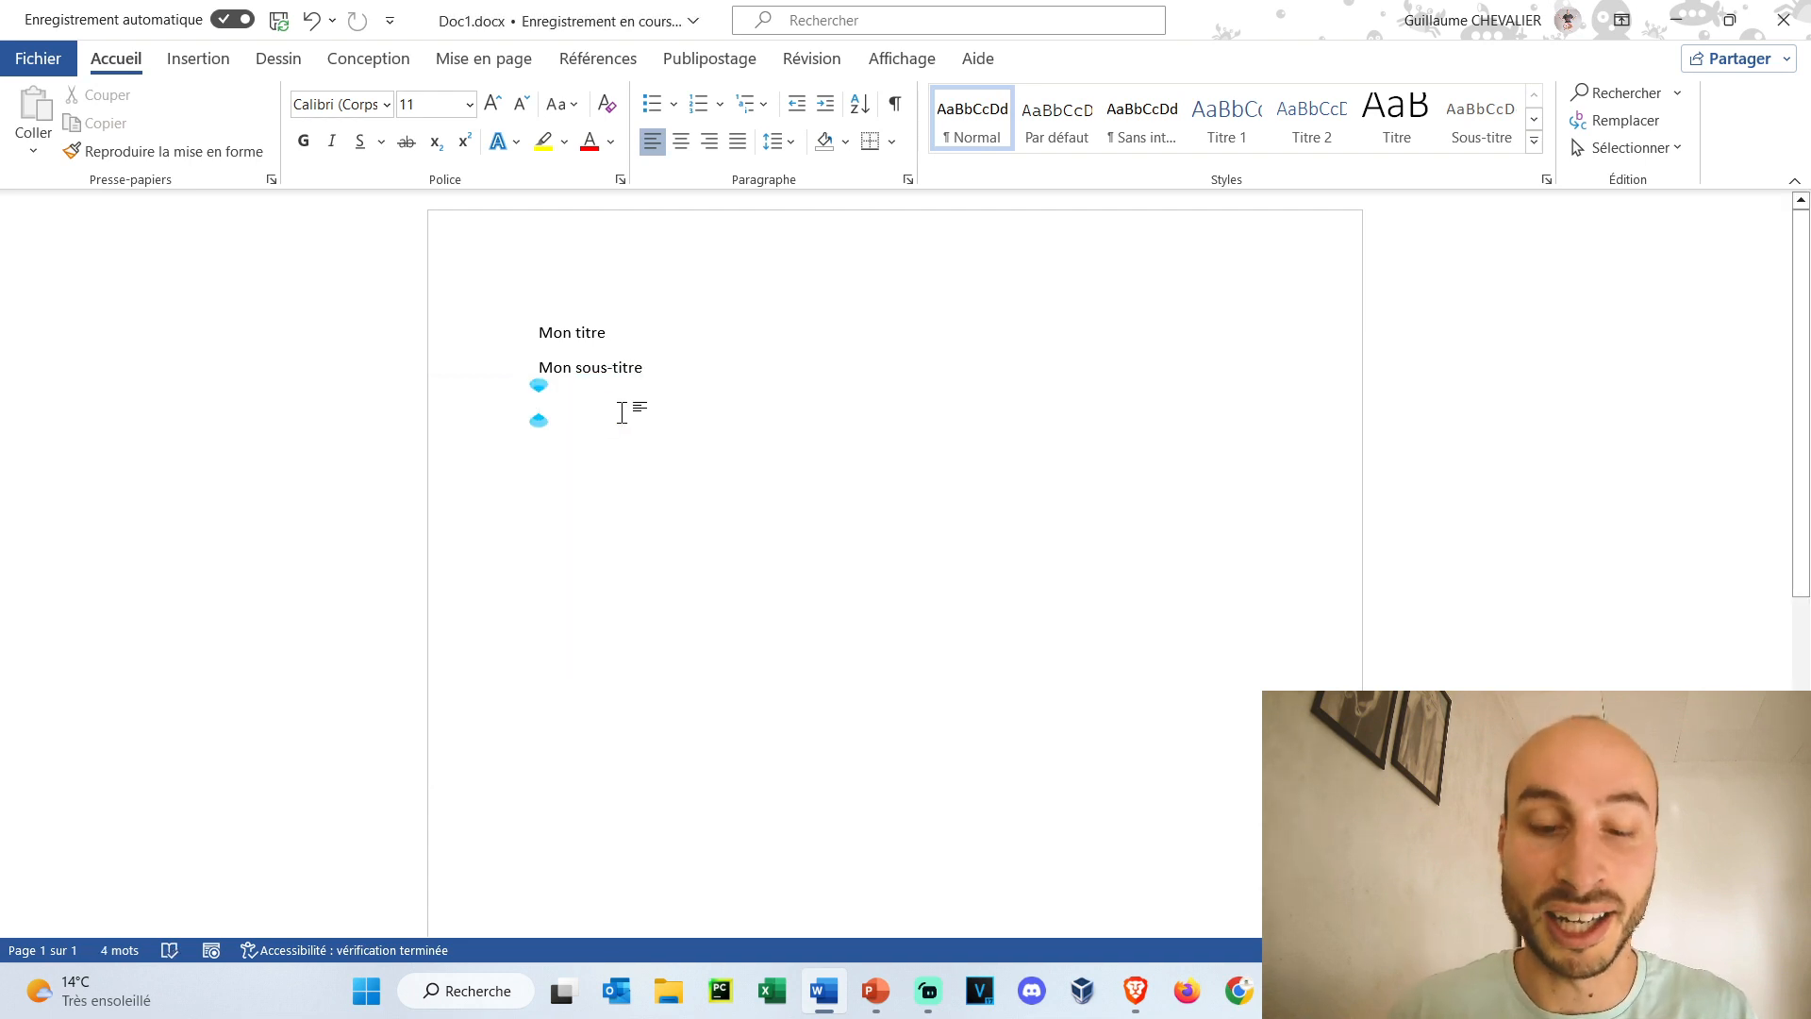
text(Mon premier paragraphe.)
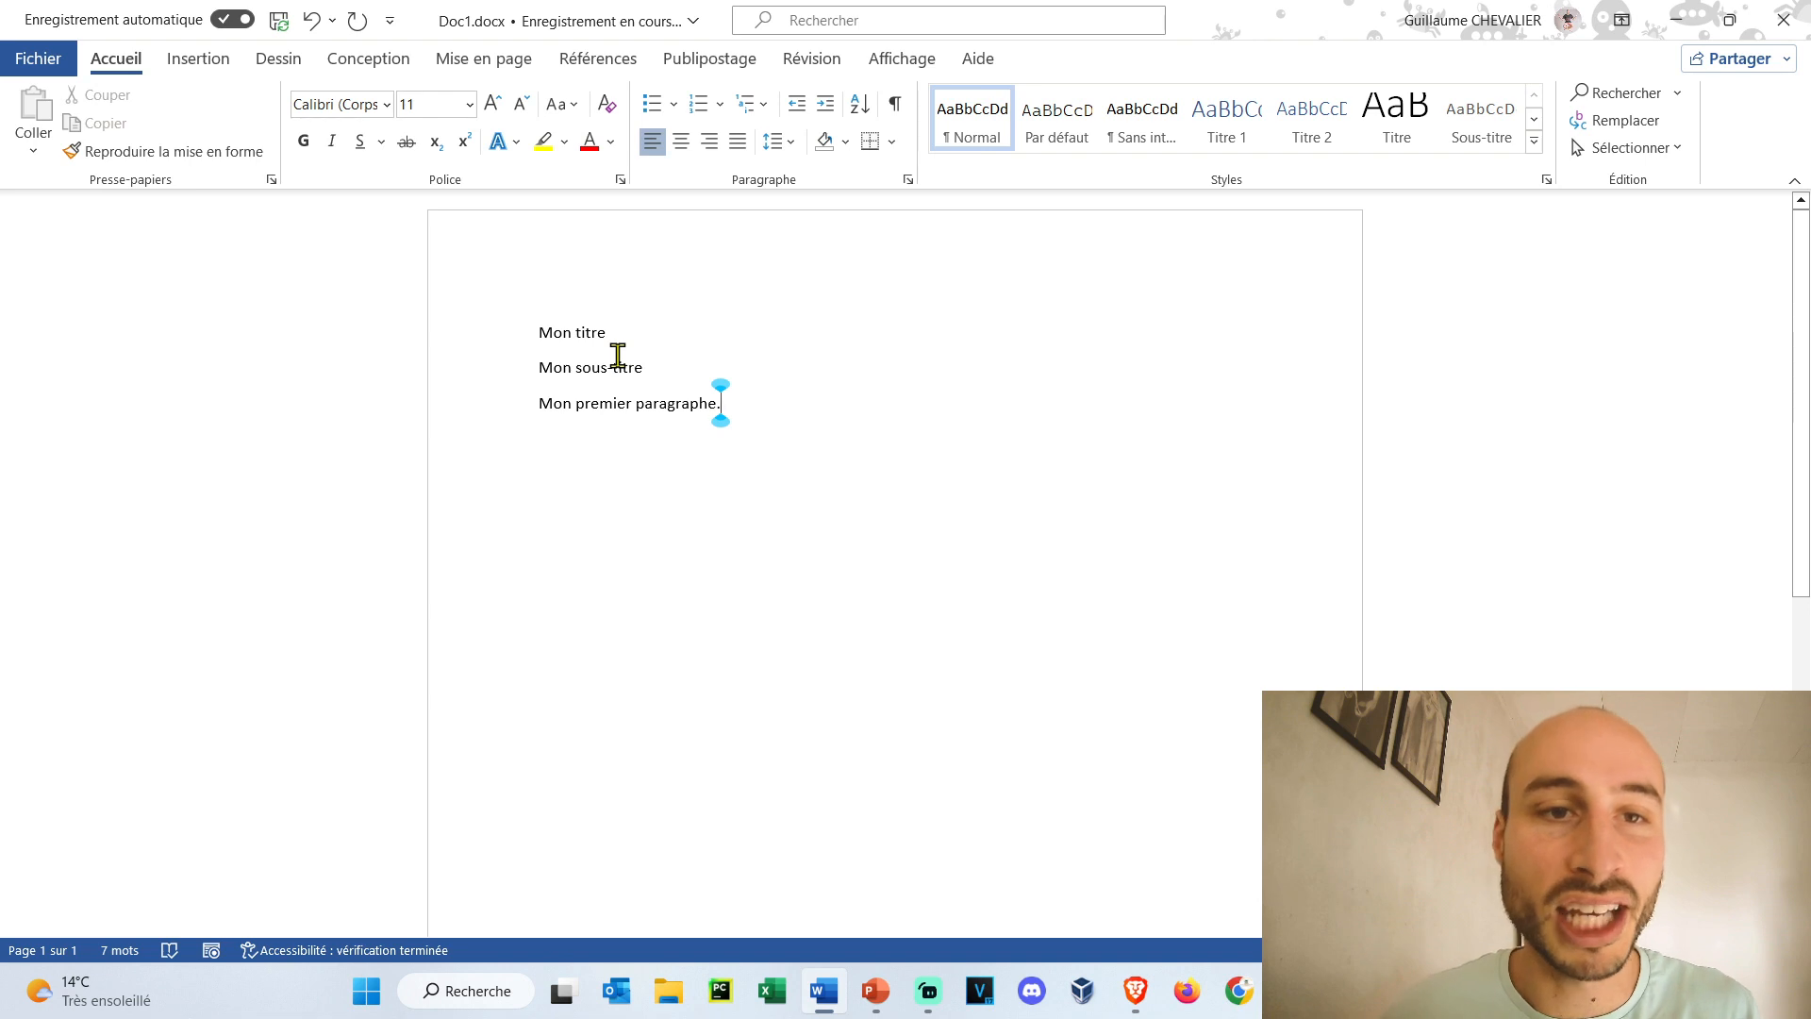
Select the title line "Mon titre" and look through the command groups from Insertion to Affichage, ending back at Accueil.
drag(627, 332, 537, 333)
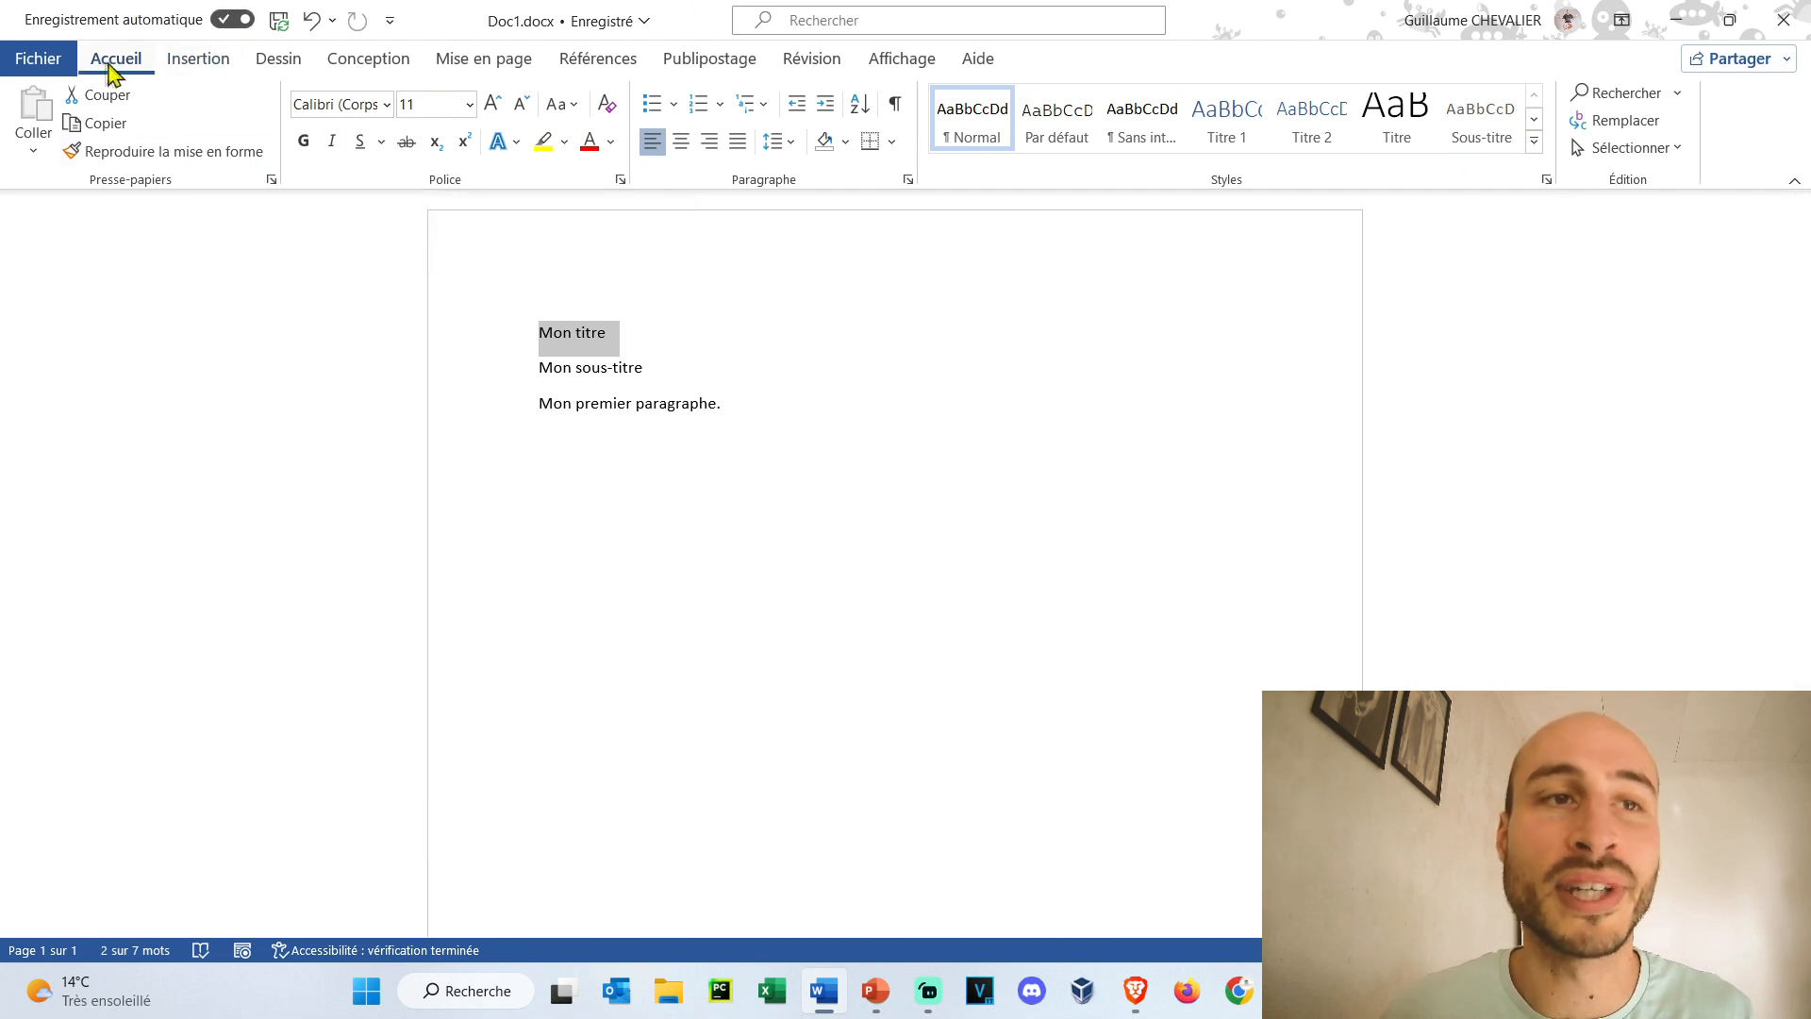
click(197, 60)
click(280, 60)
click(382, 59)
click(500, 60)
click(597, 58)
click(726, 58)
click(813, 58)
click(873, 61)
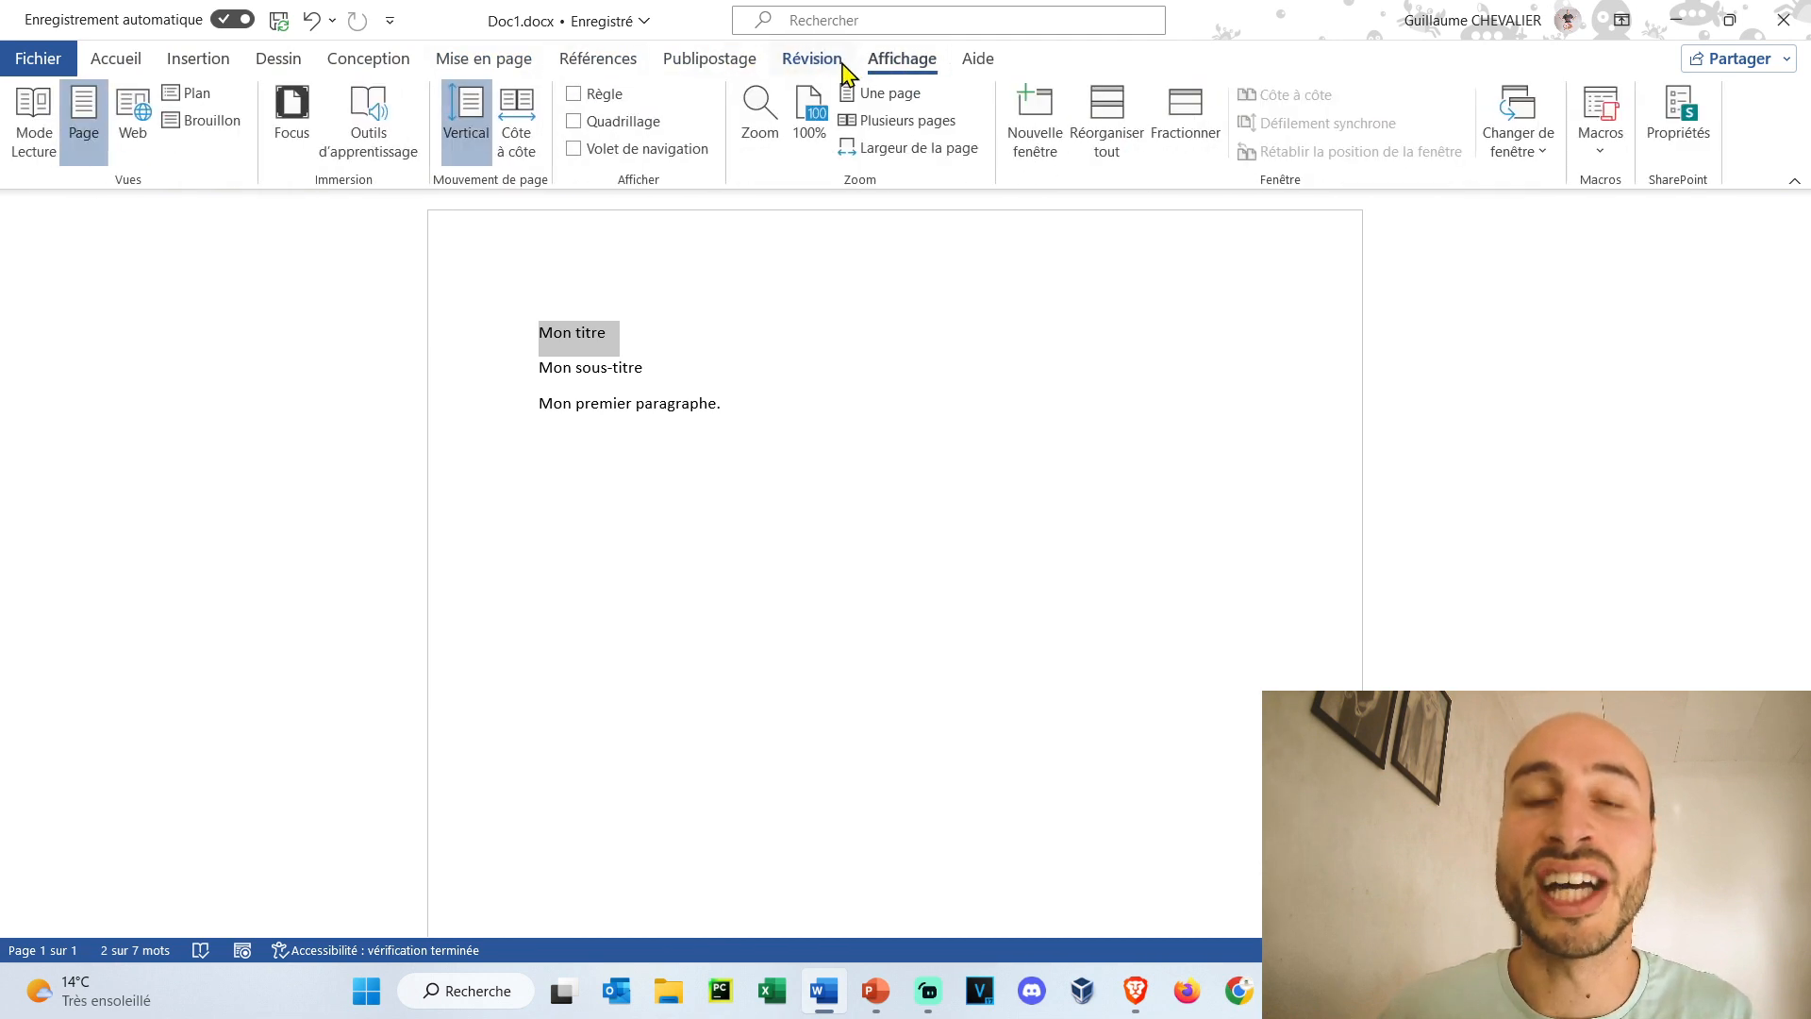
click(142, 62)
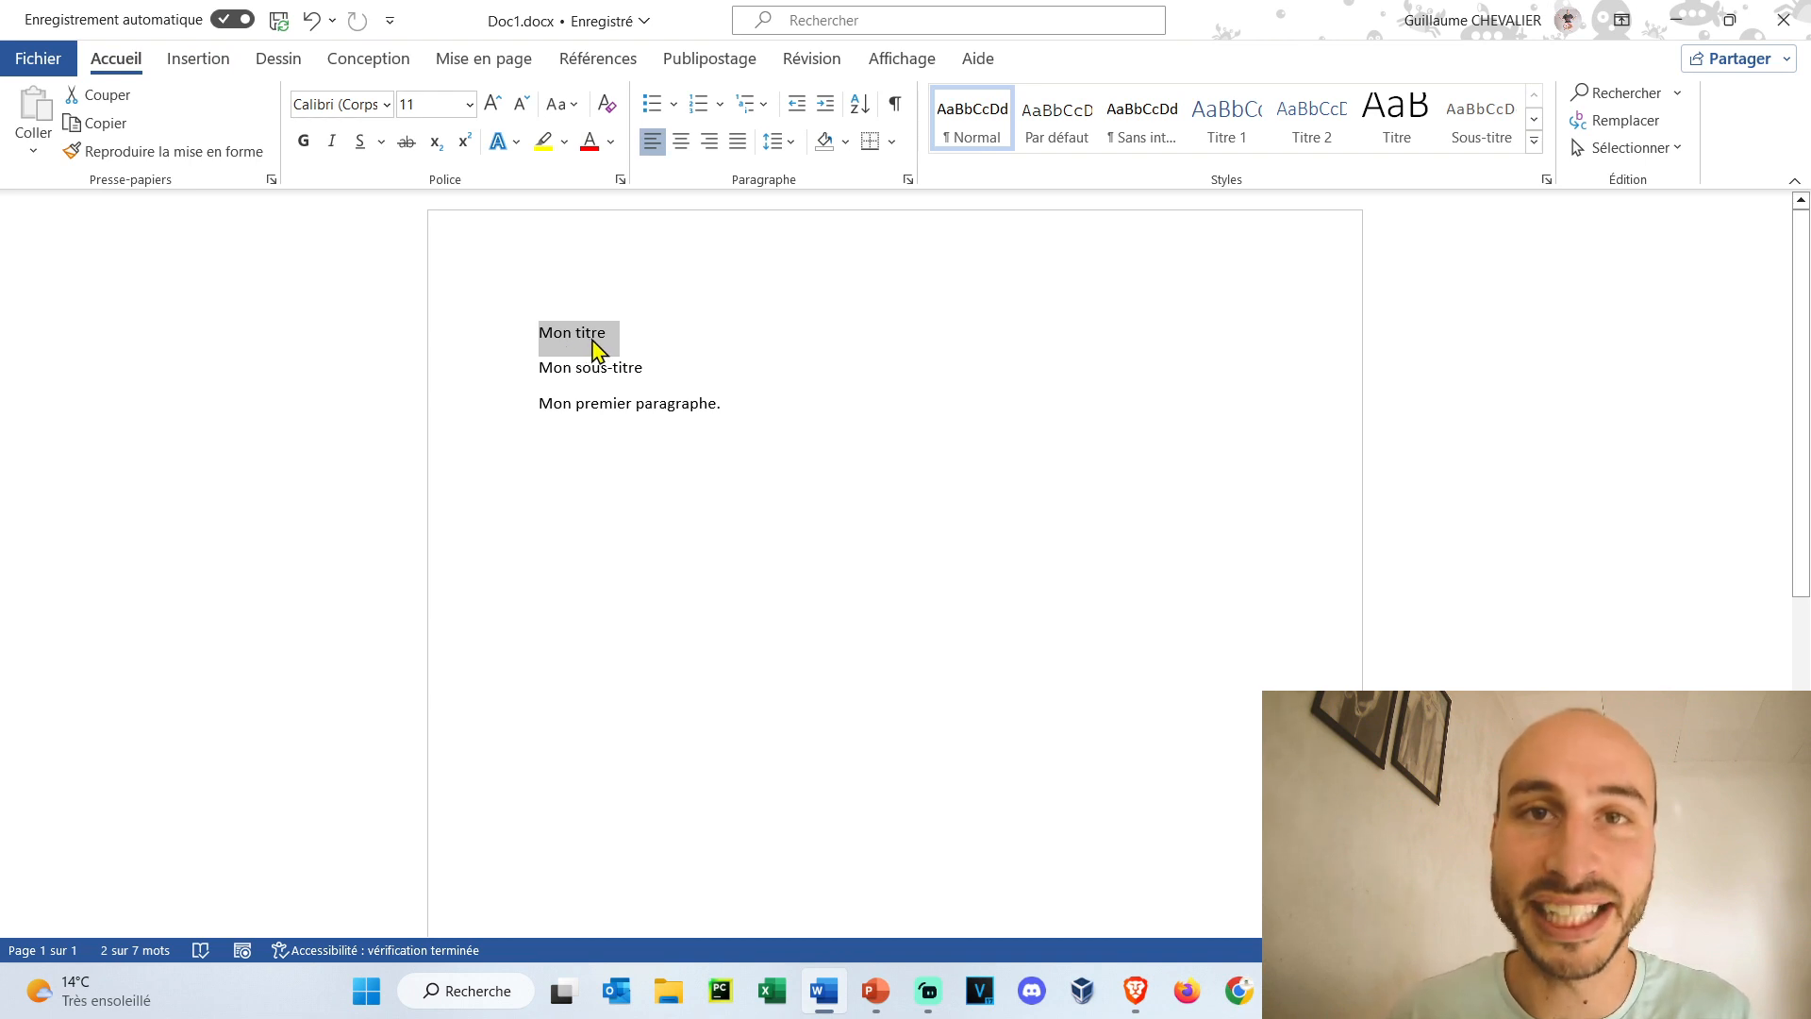
Set the title's font to Cascadia Code and its size to 24.
click(386, 104)
scroll(500, 493, down, 15)
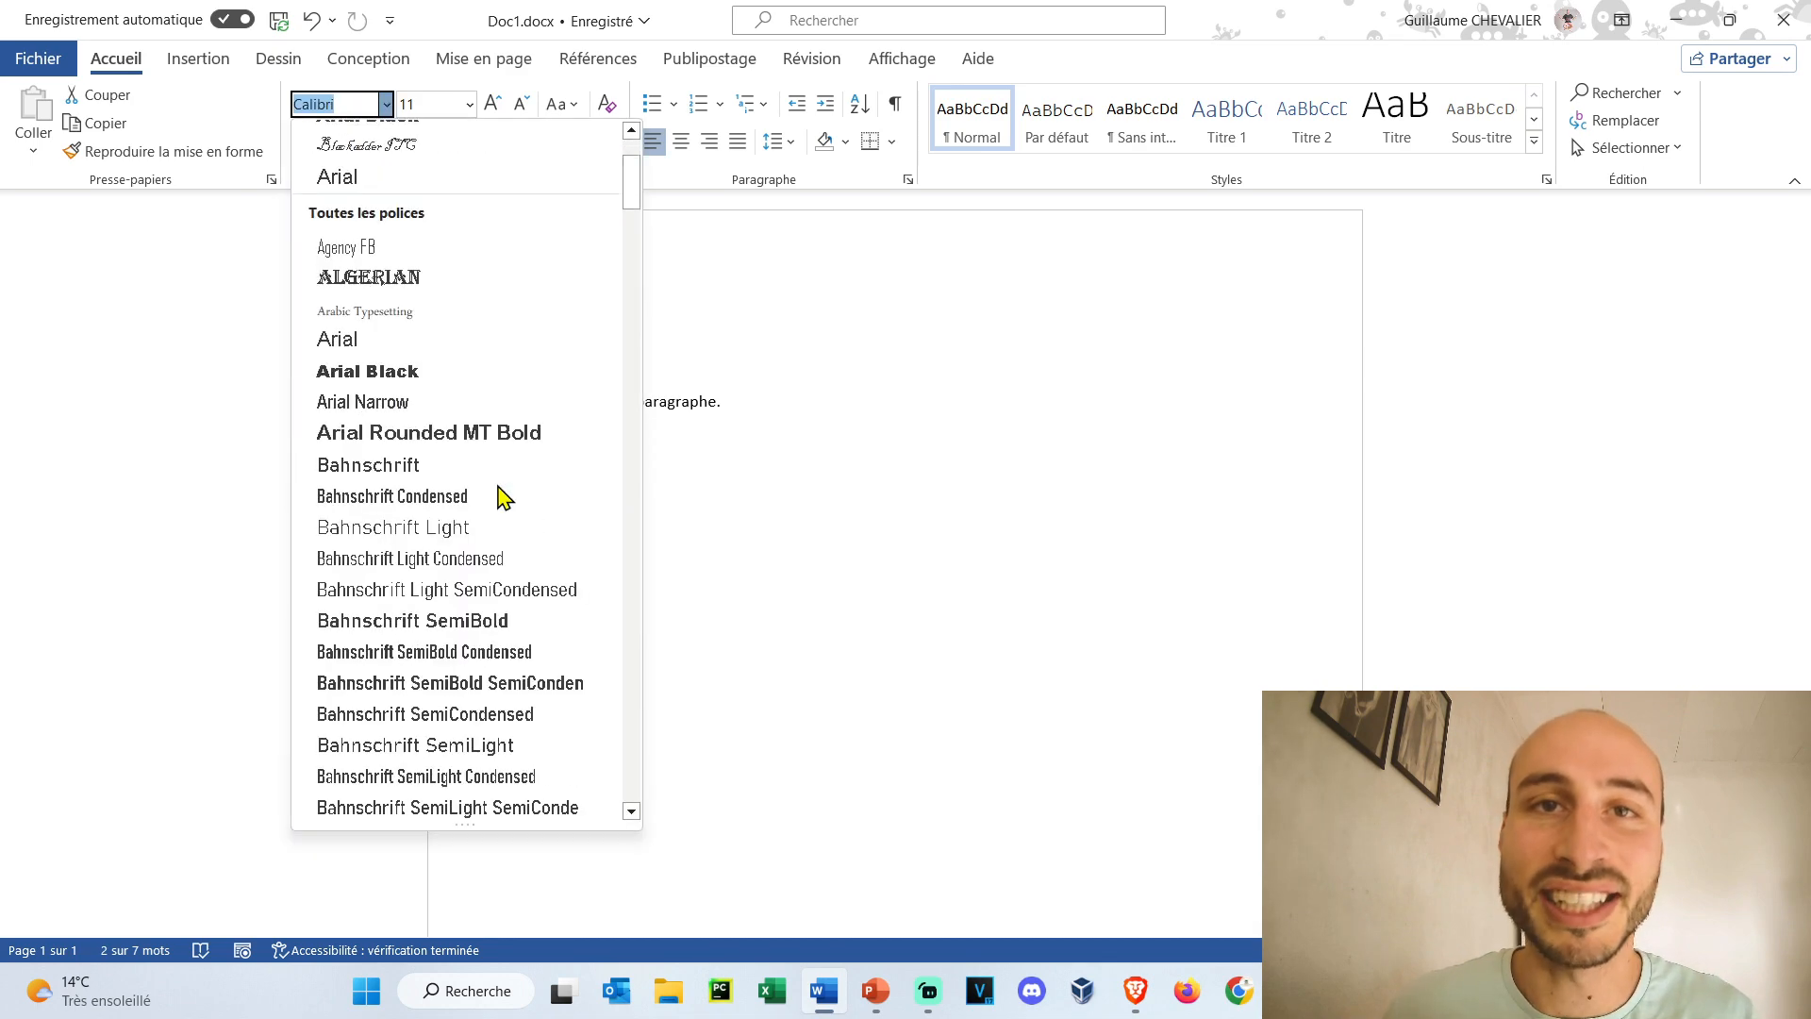
scroll(500, 499, down, 2)
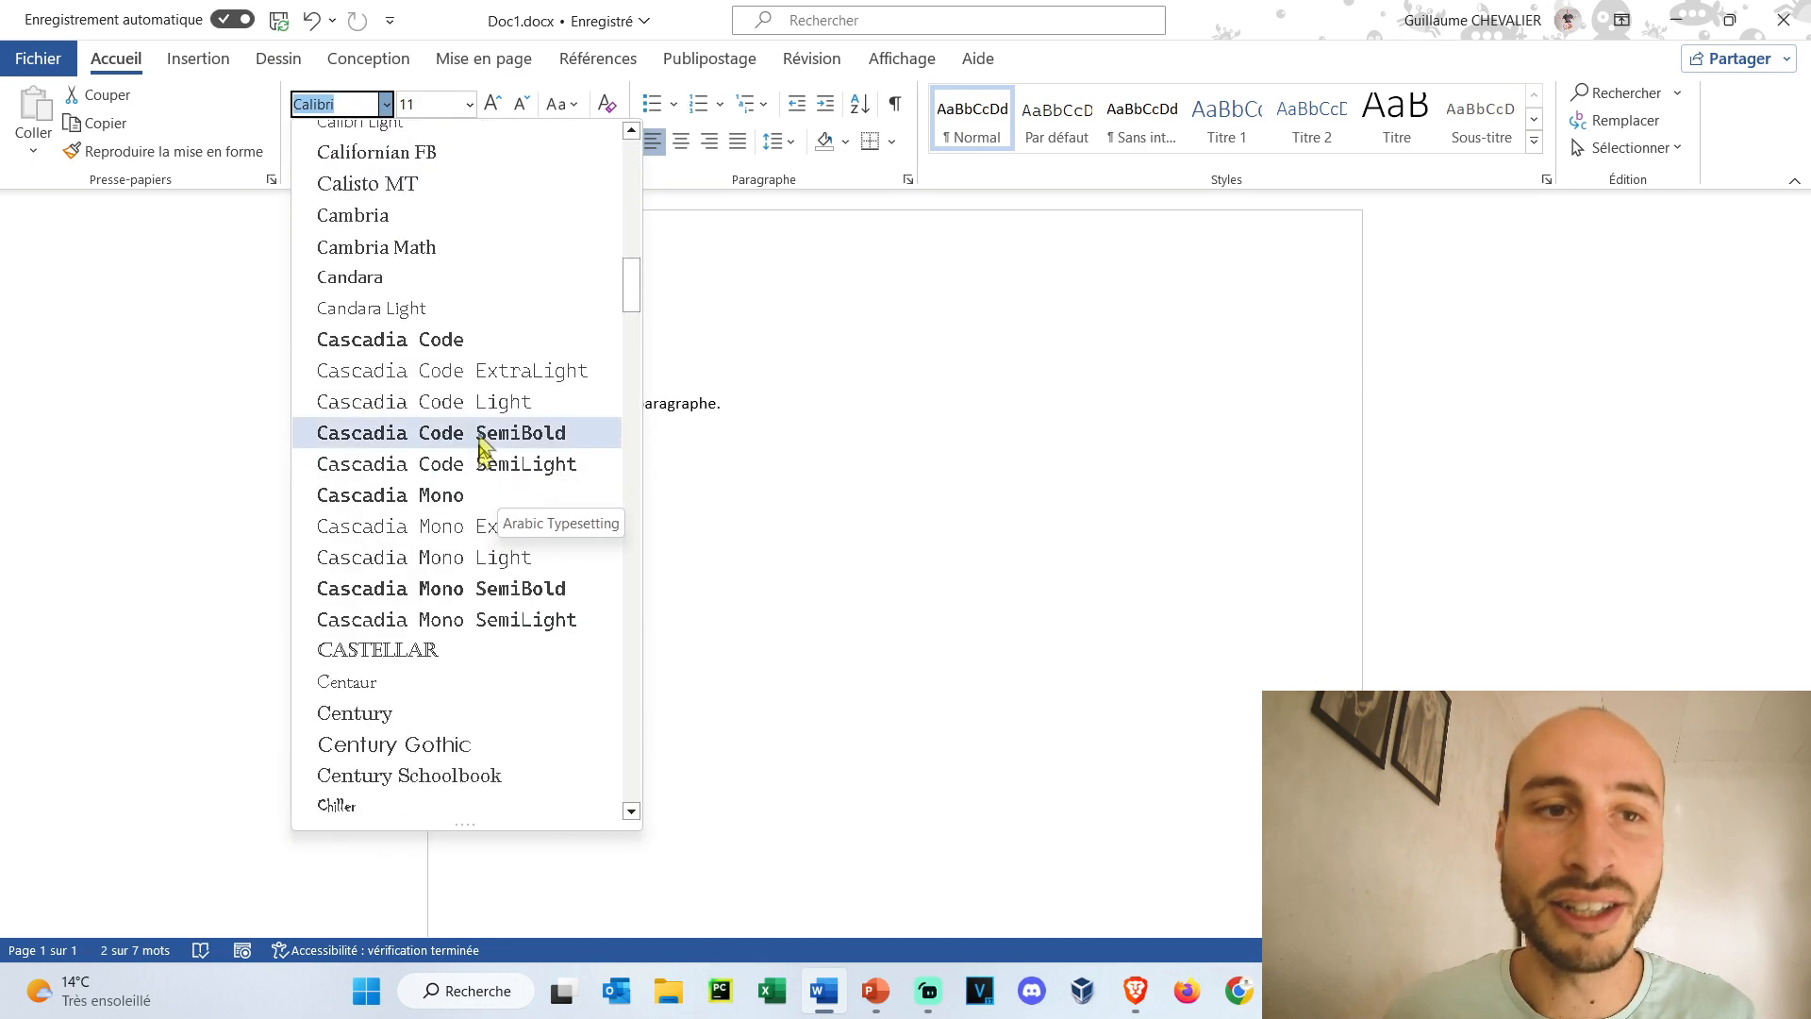
click(510, 341)
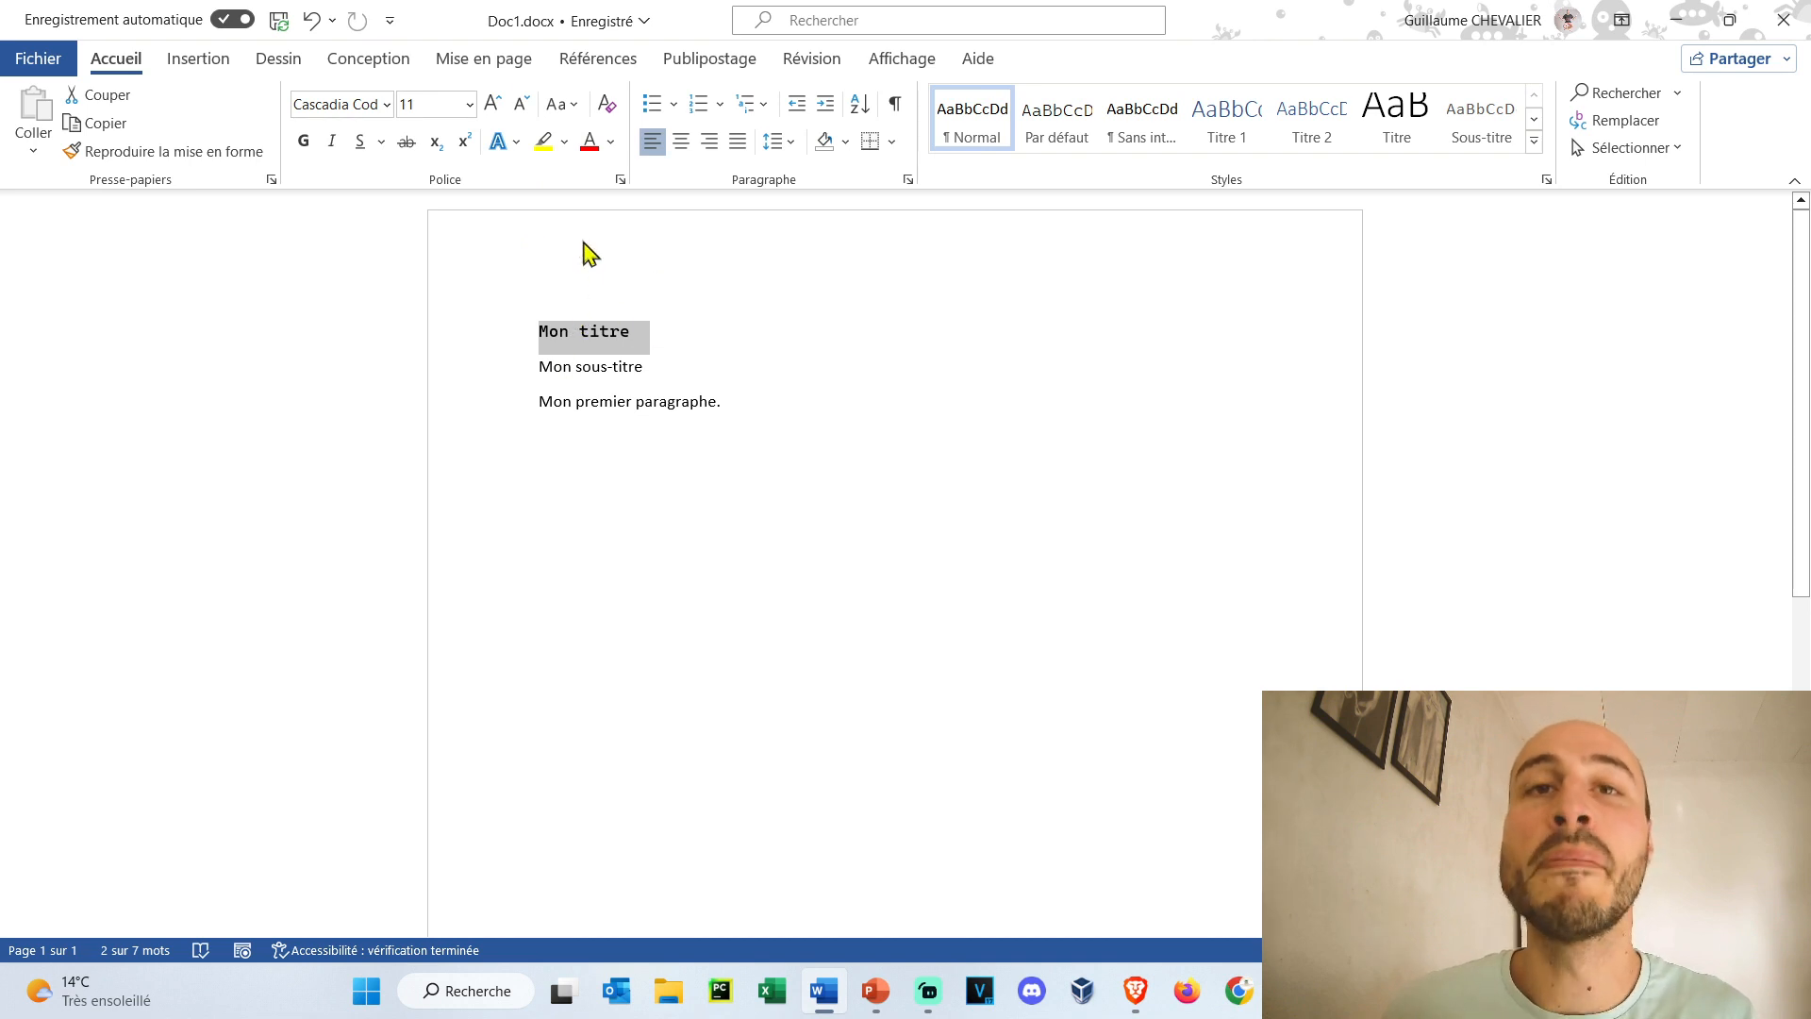
click(469, 104)
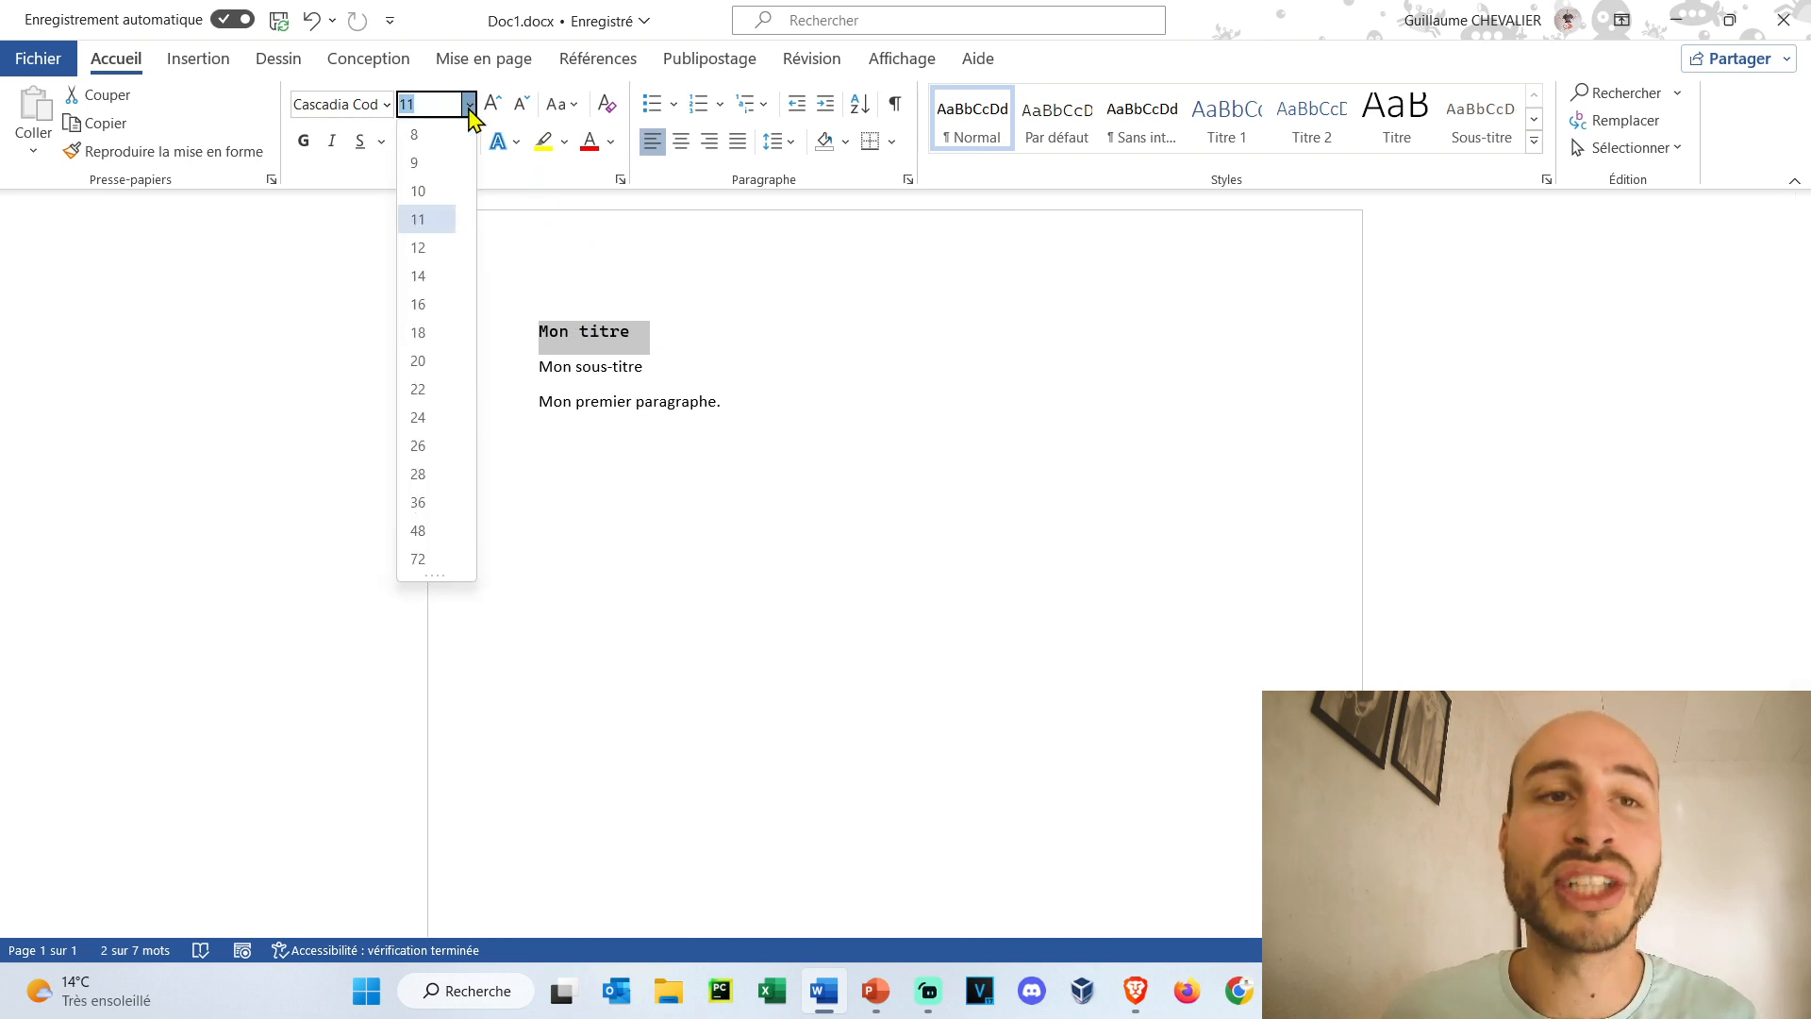
click(429, 417)
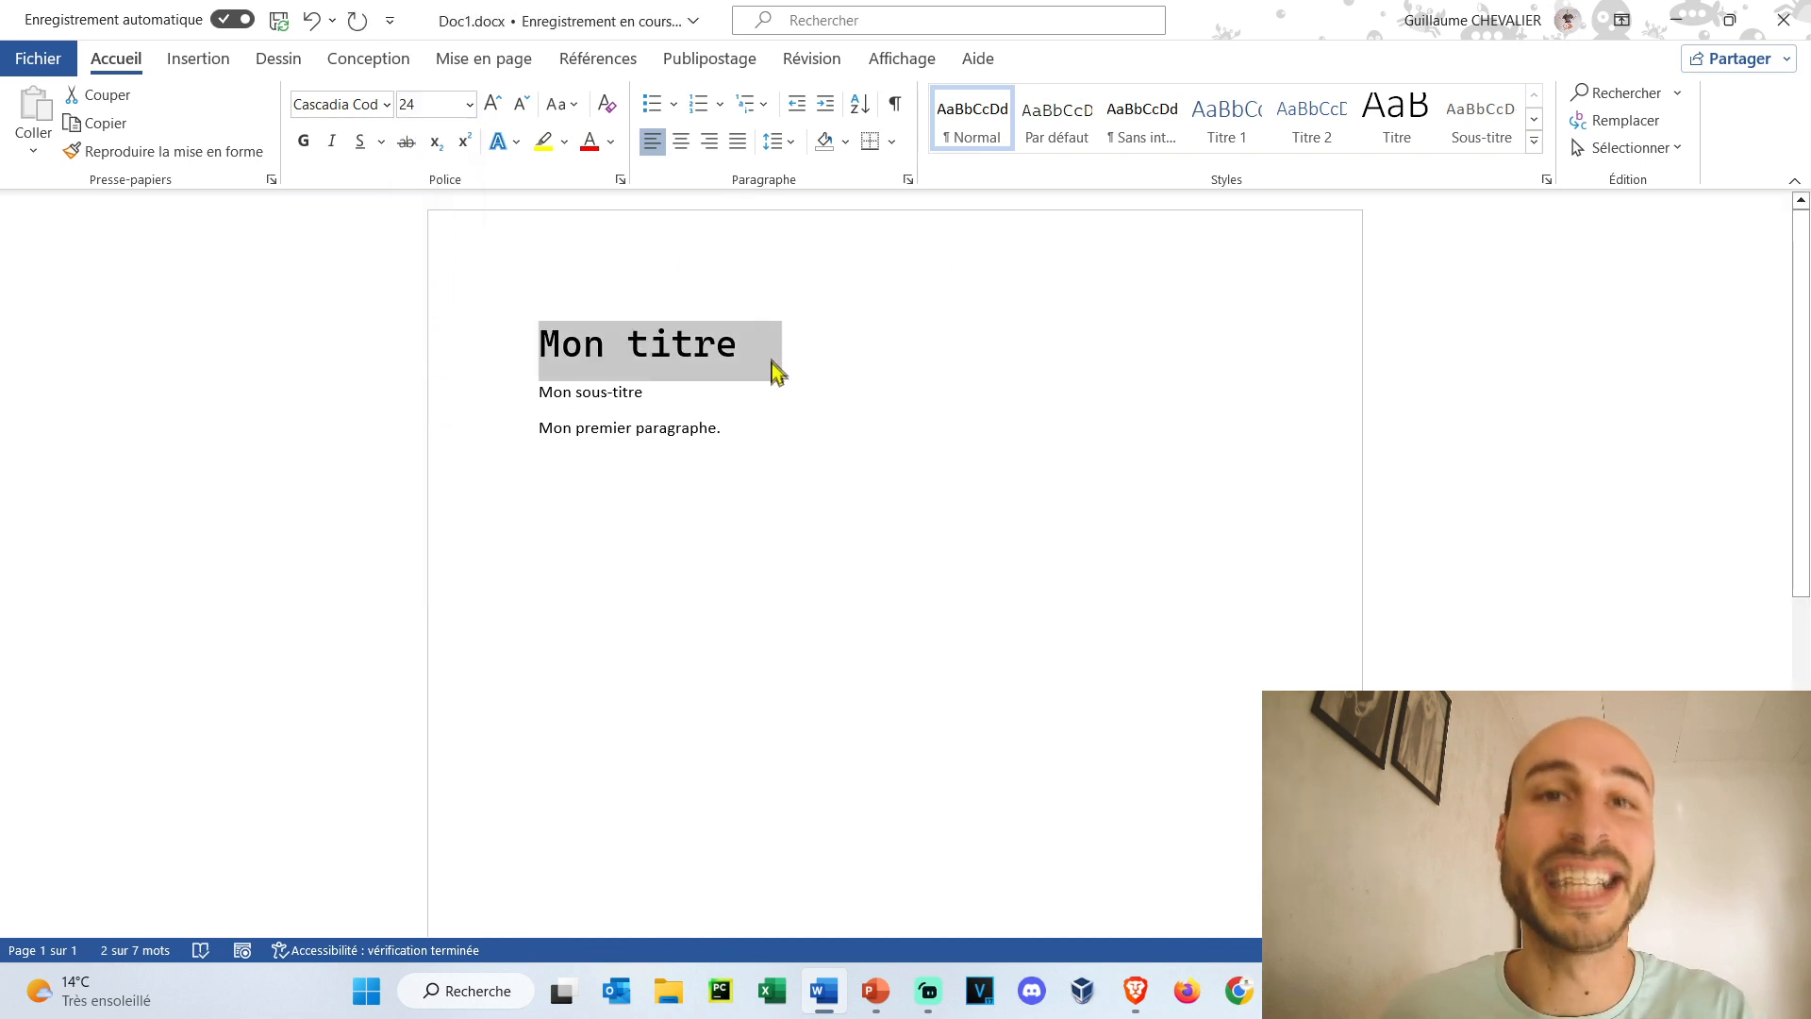
Enlarge the title's font by two increments to 28, and reduce it back to 24.
click(493, 105)
click(494, 105)
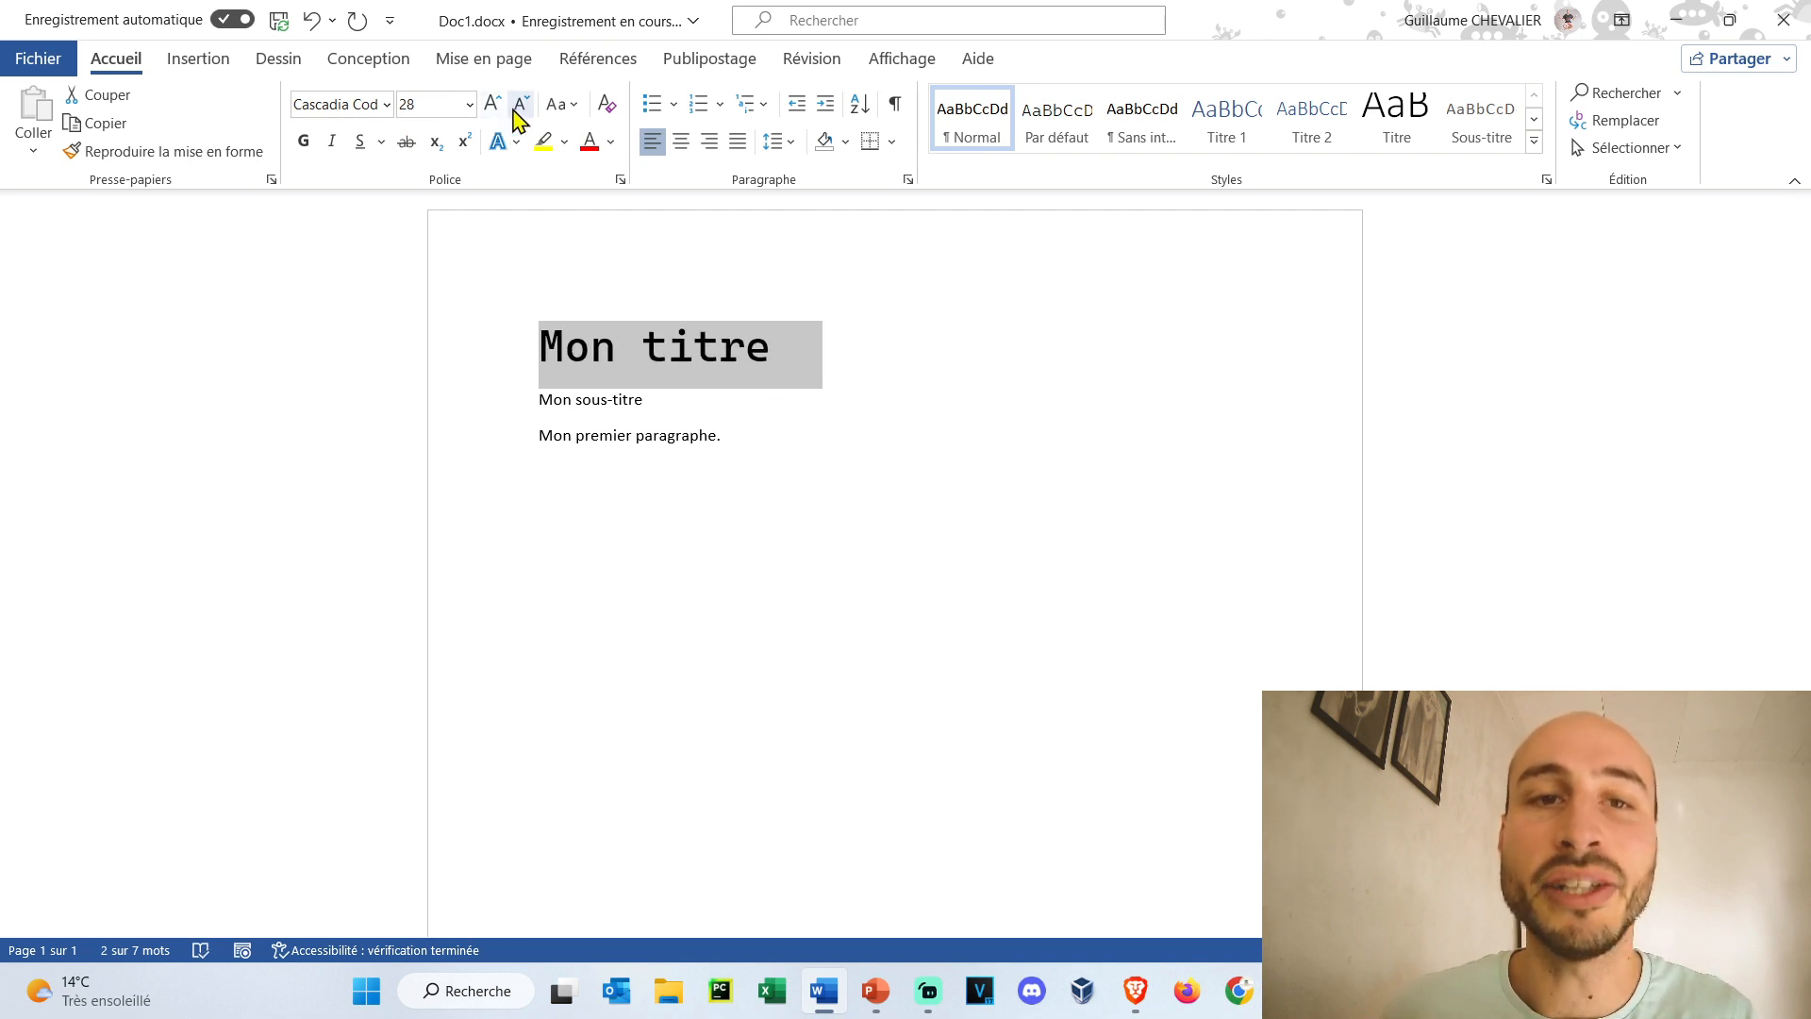
click(517, 108)
click(517, 108)
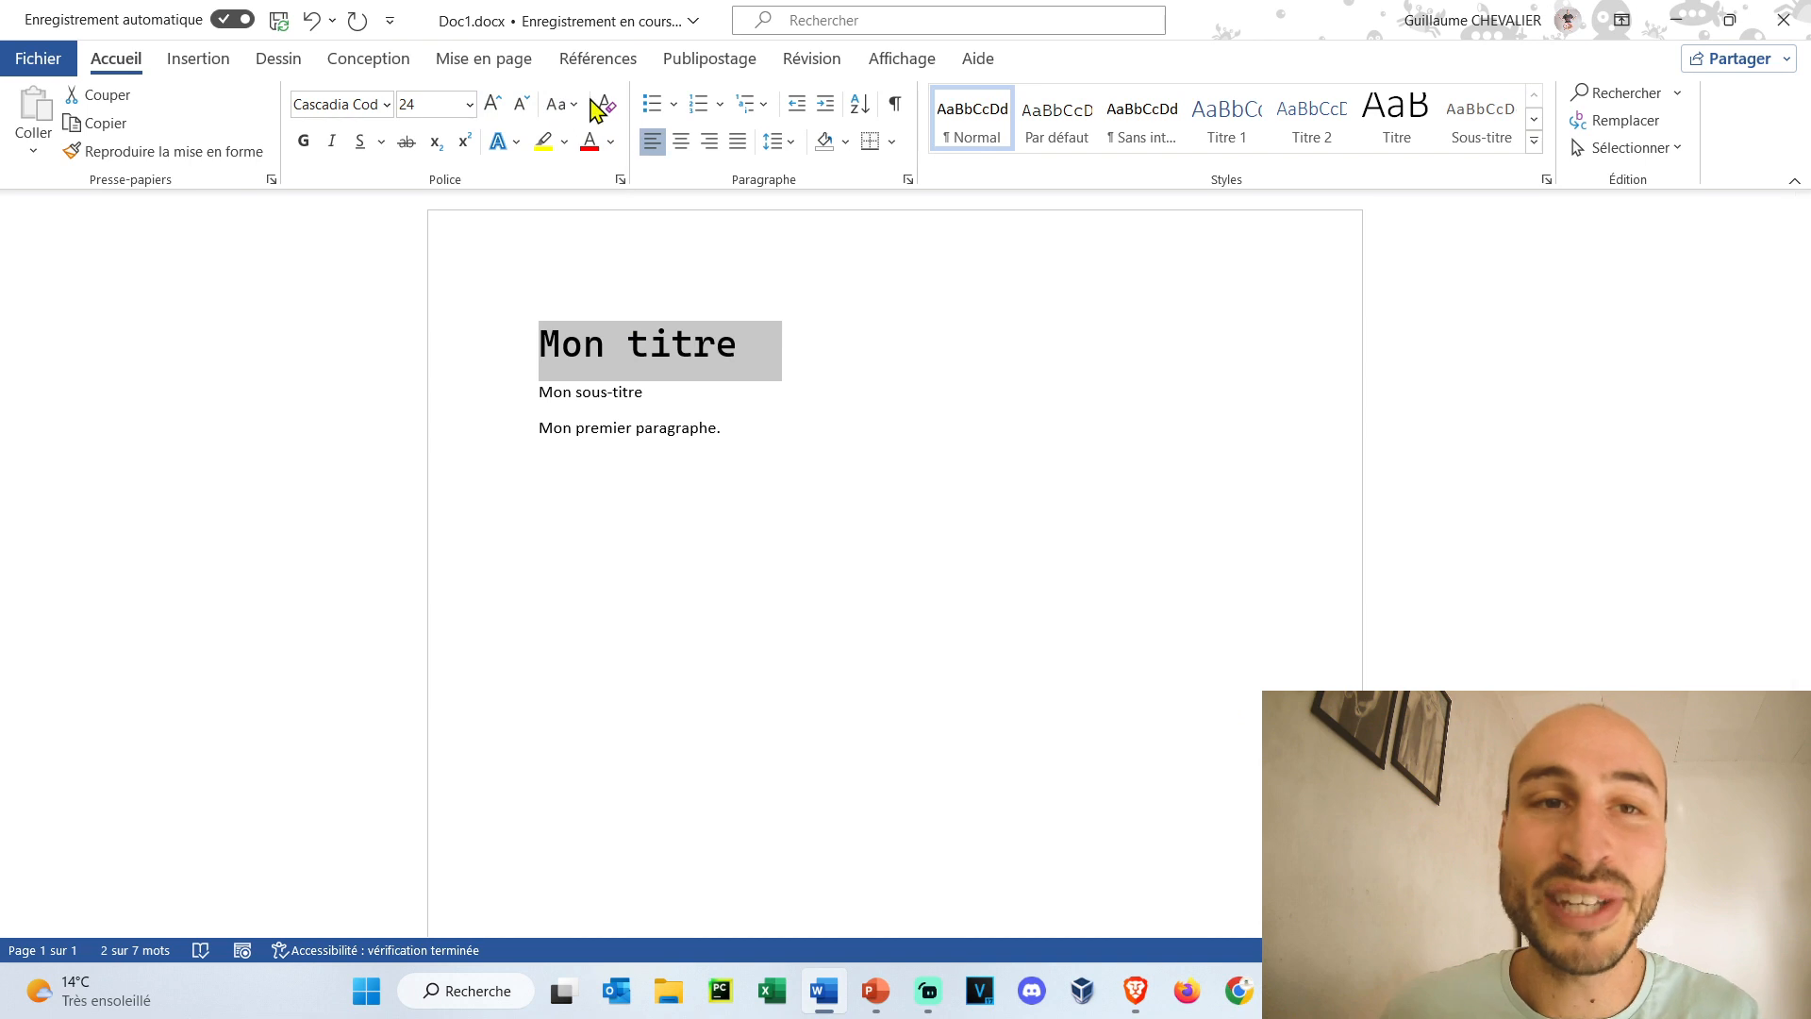
View the letter case options for the title, and try clearing all its formatting before undoing that.
click(585, 105)
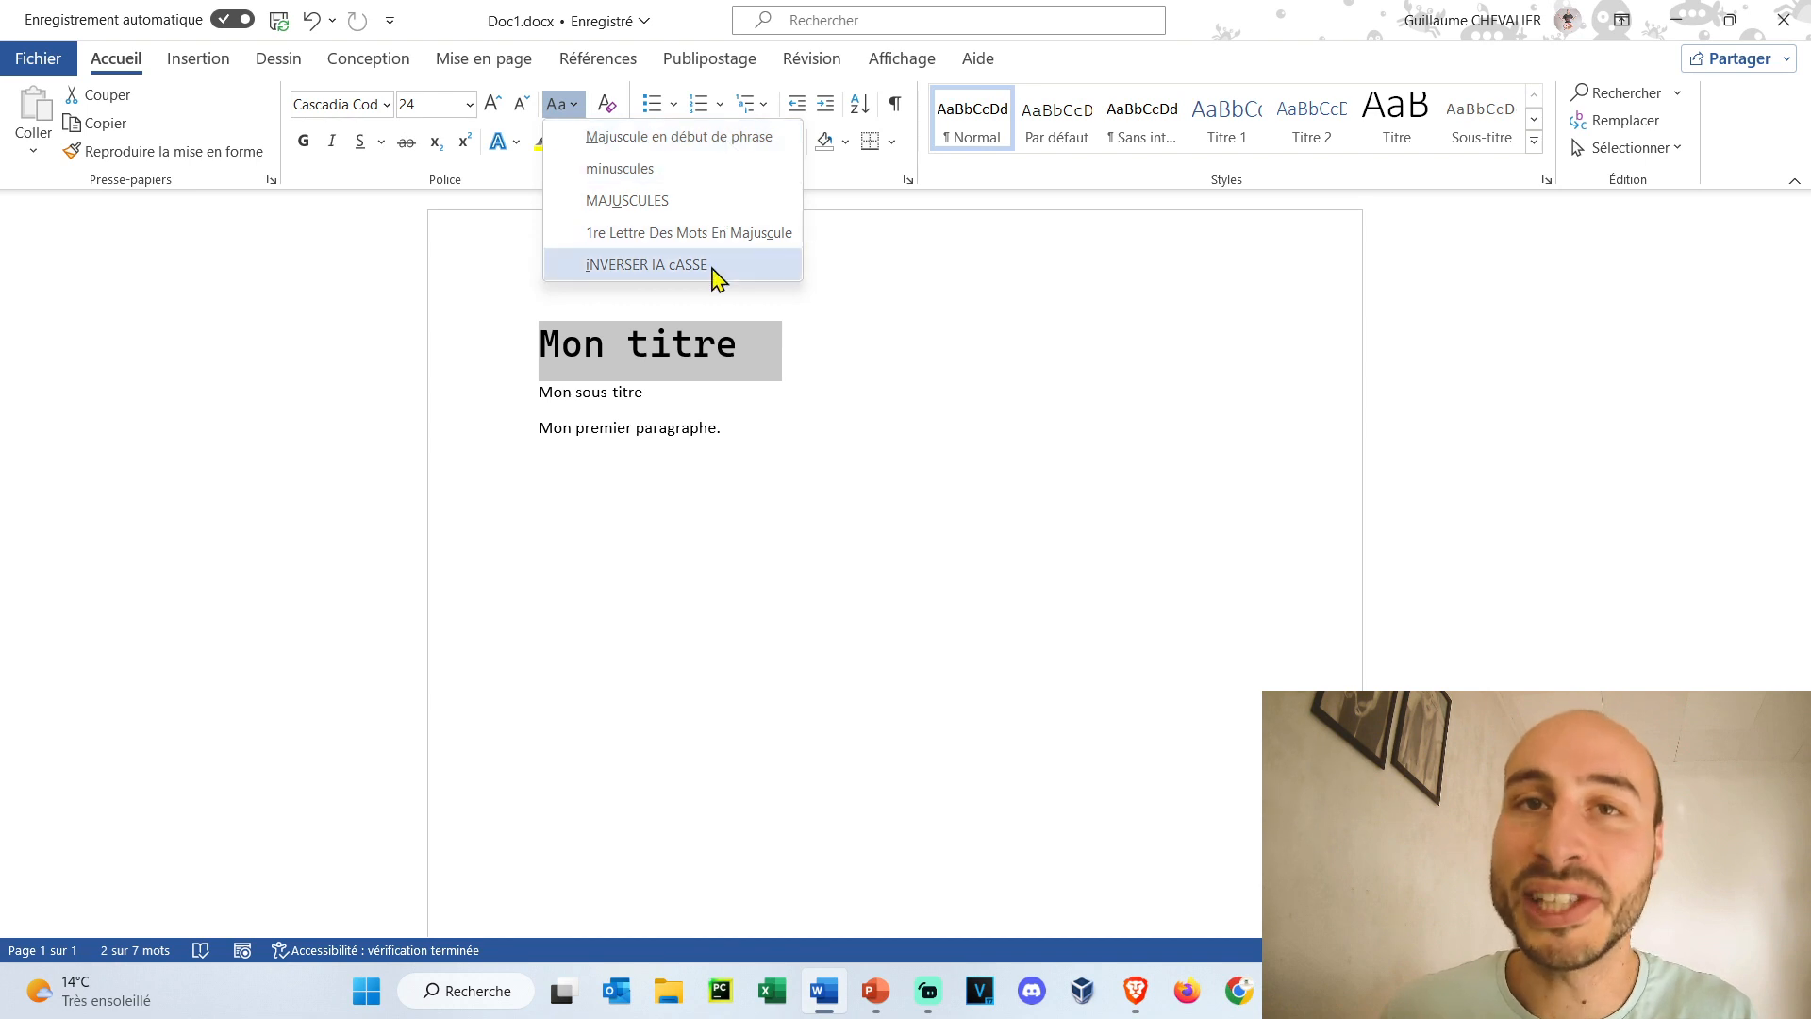
click(775, 297)
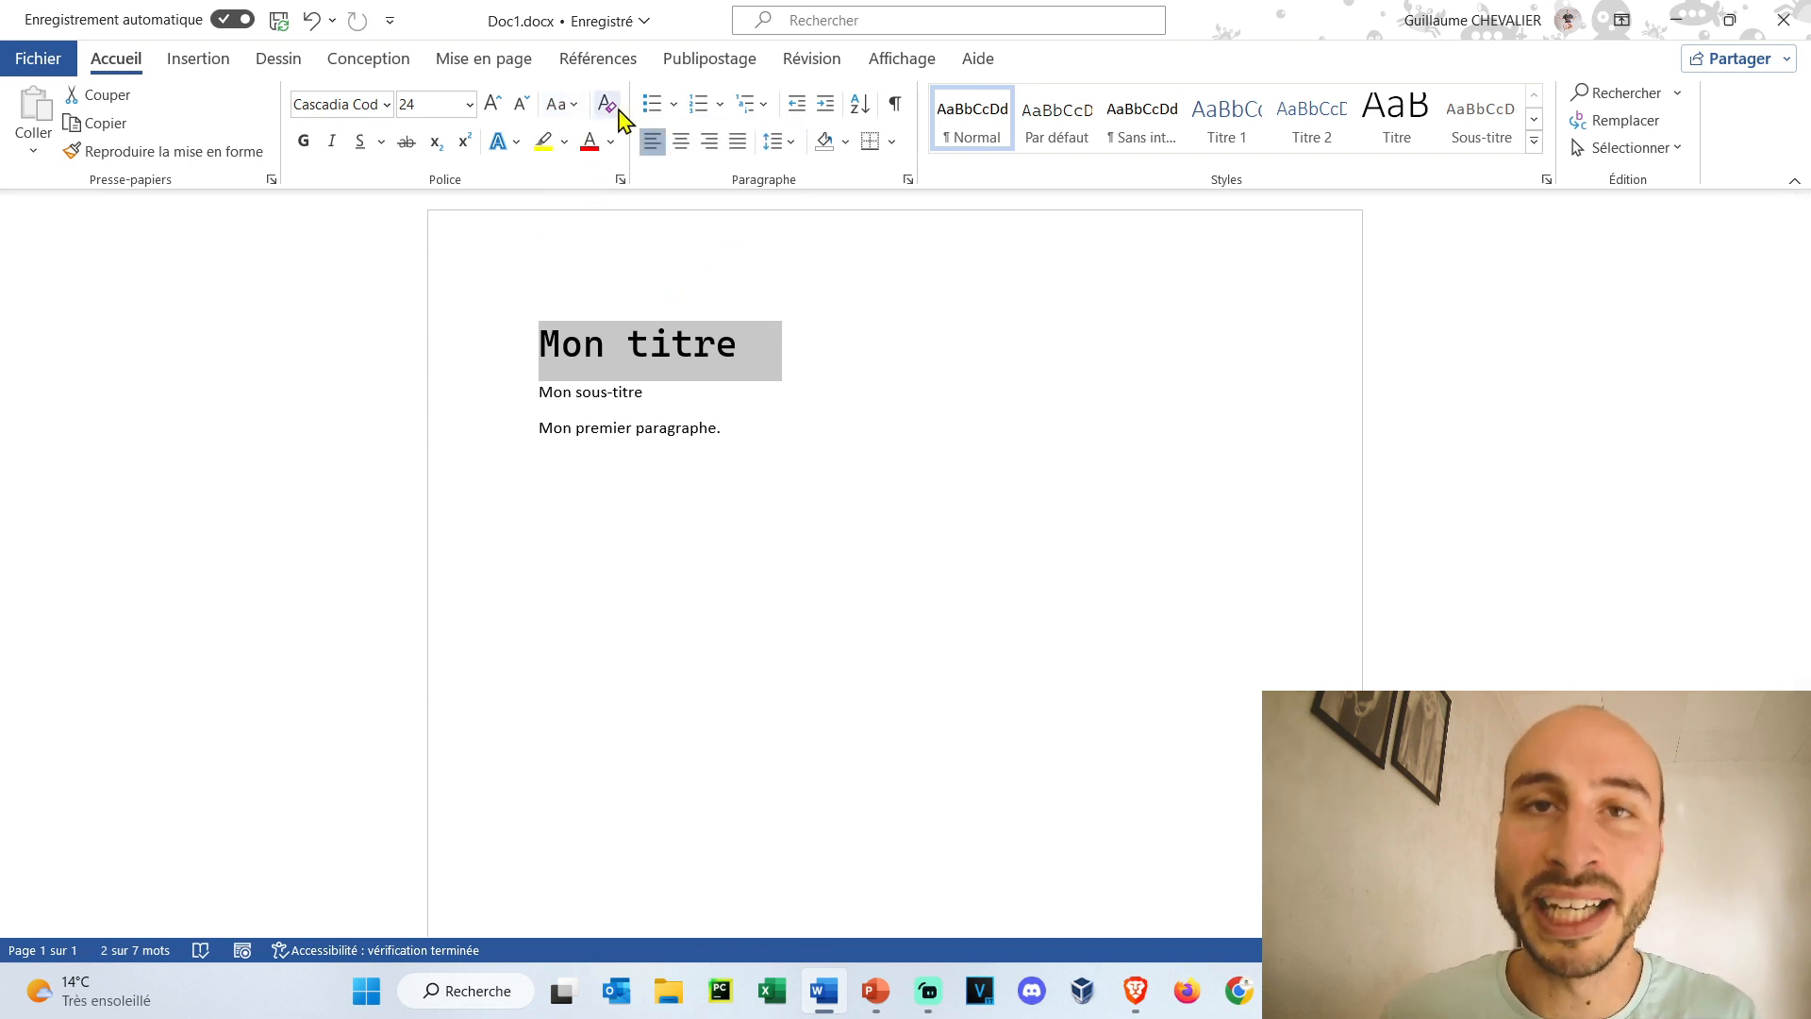
click(619, 112)
key(ctrl+z)
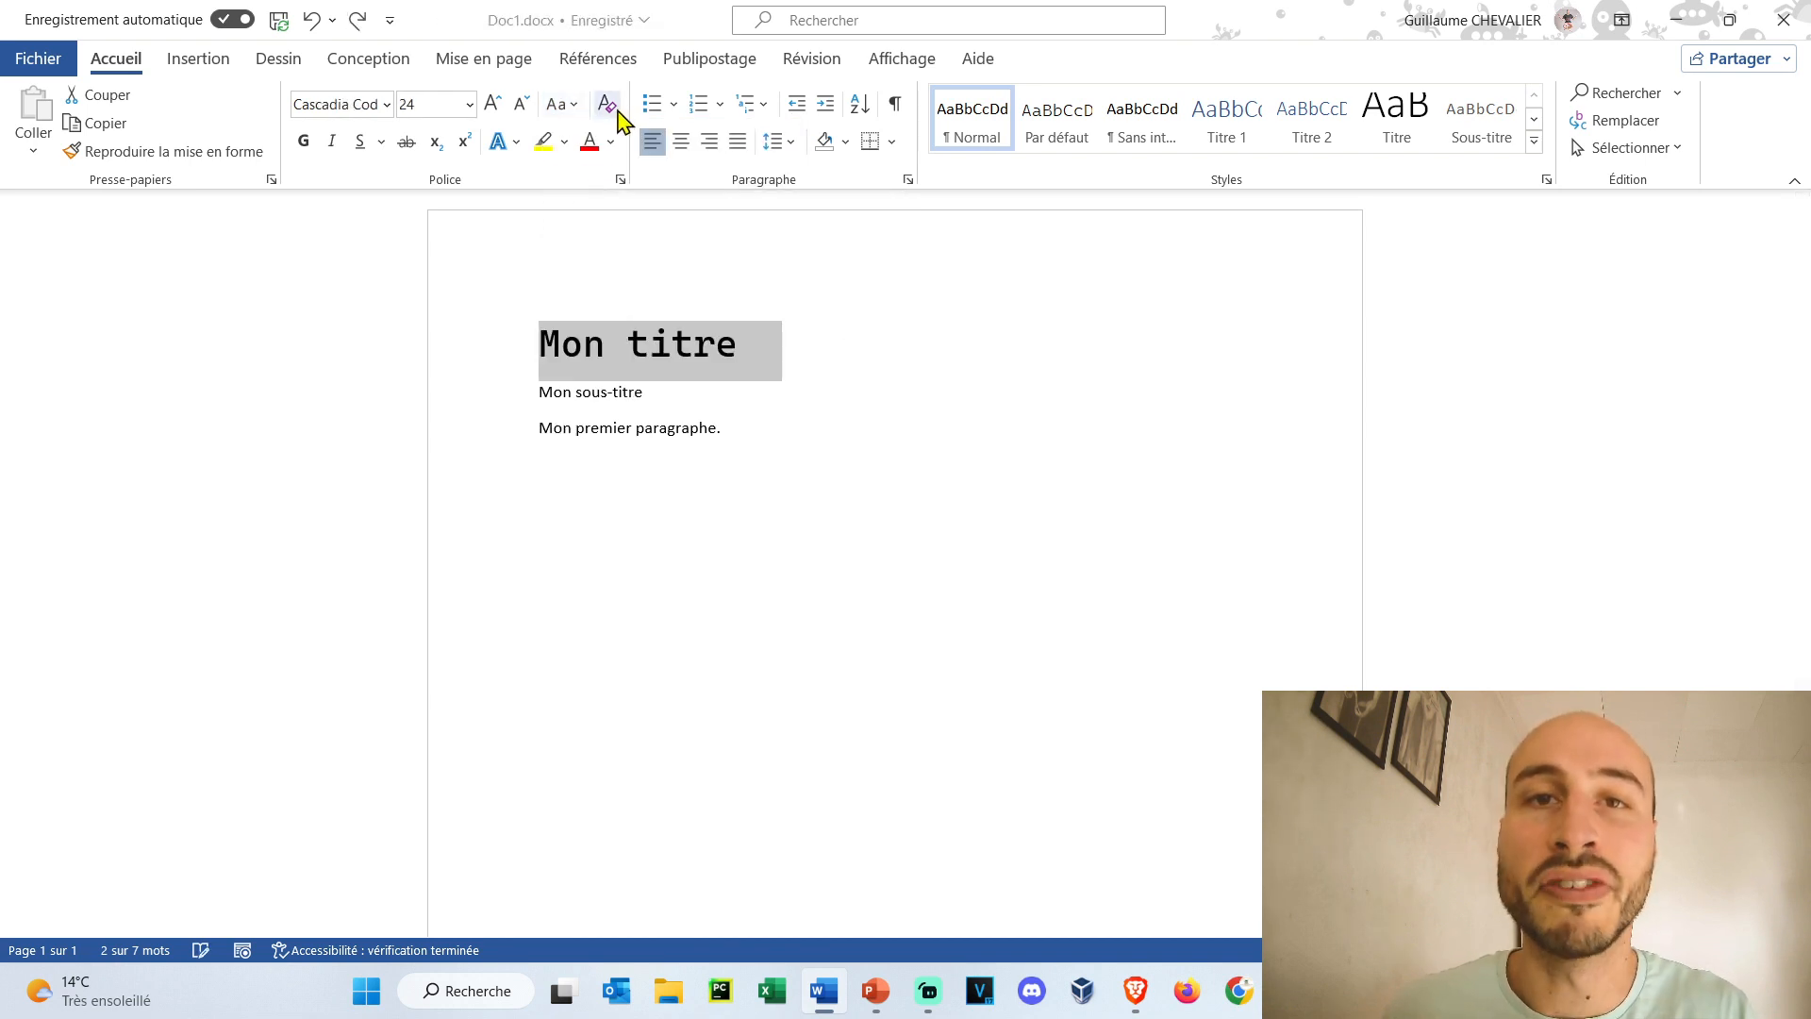
Make the title "Mon titre" bold, italic and underlined.
click(305, 143)
click(333, 144)
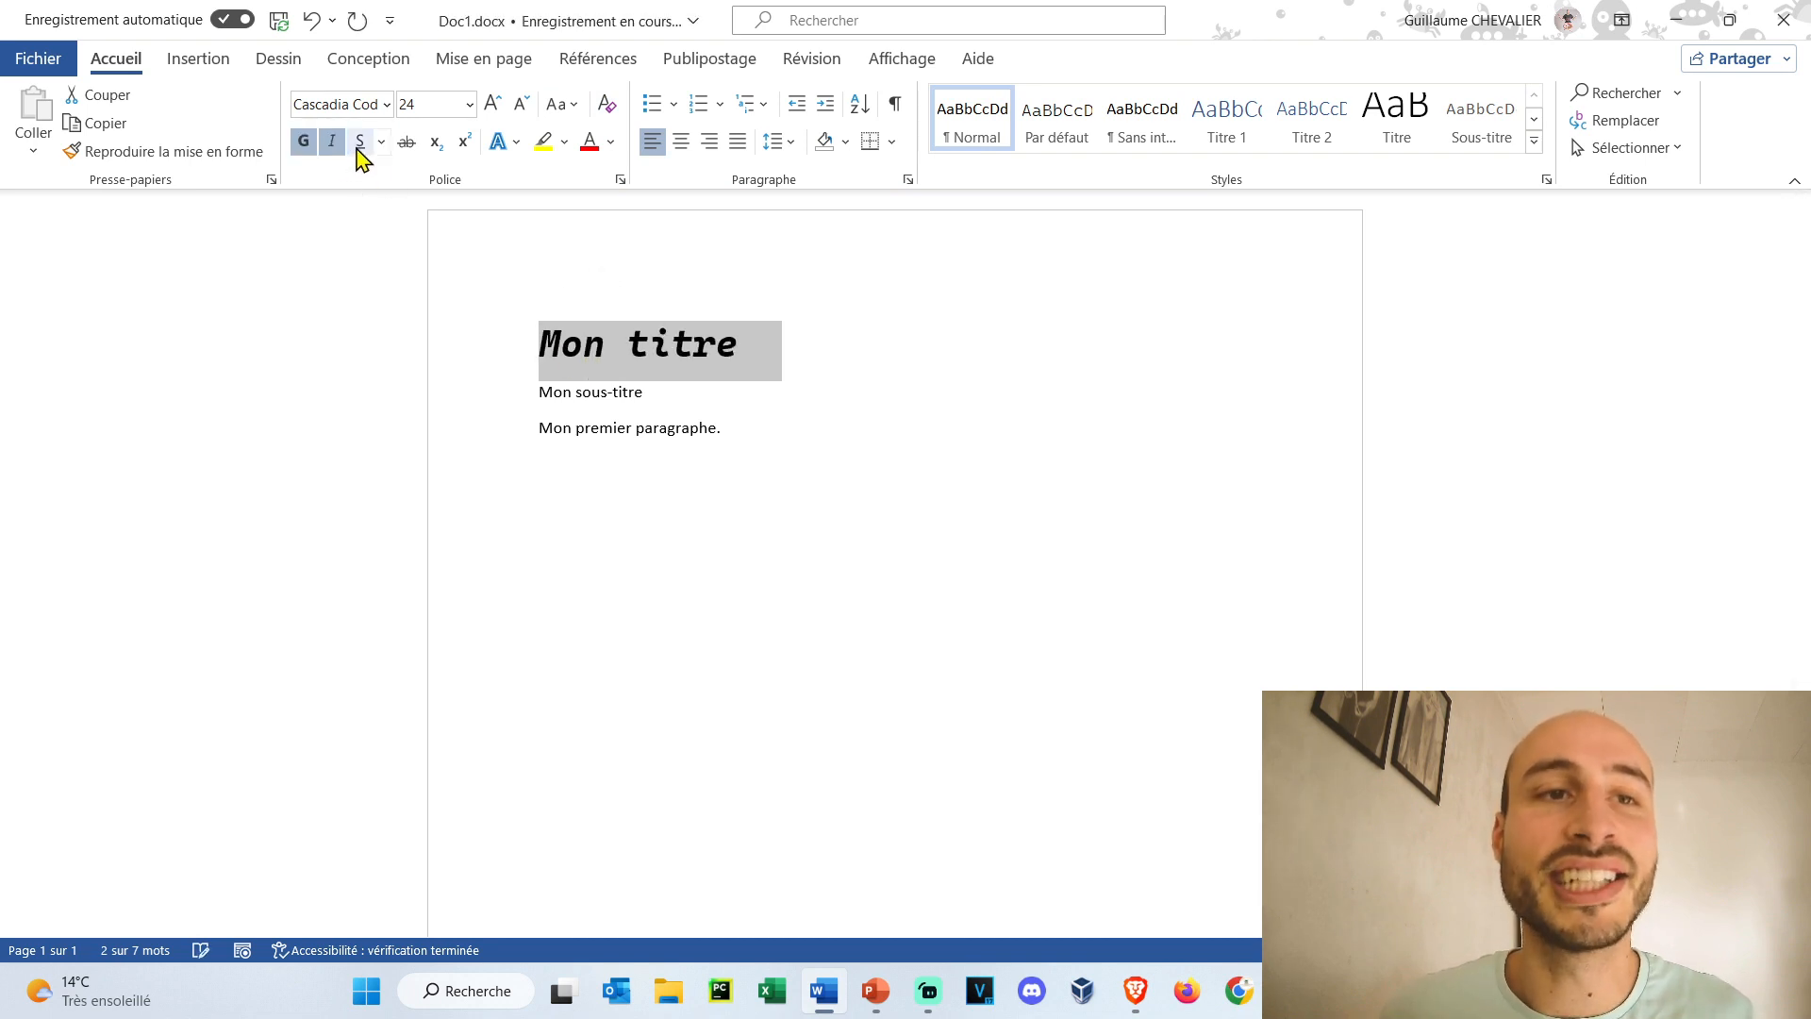
click(358, 144)
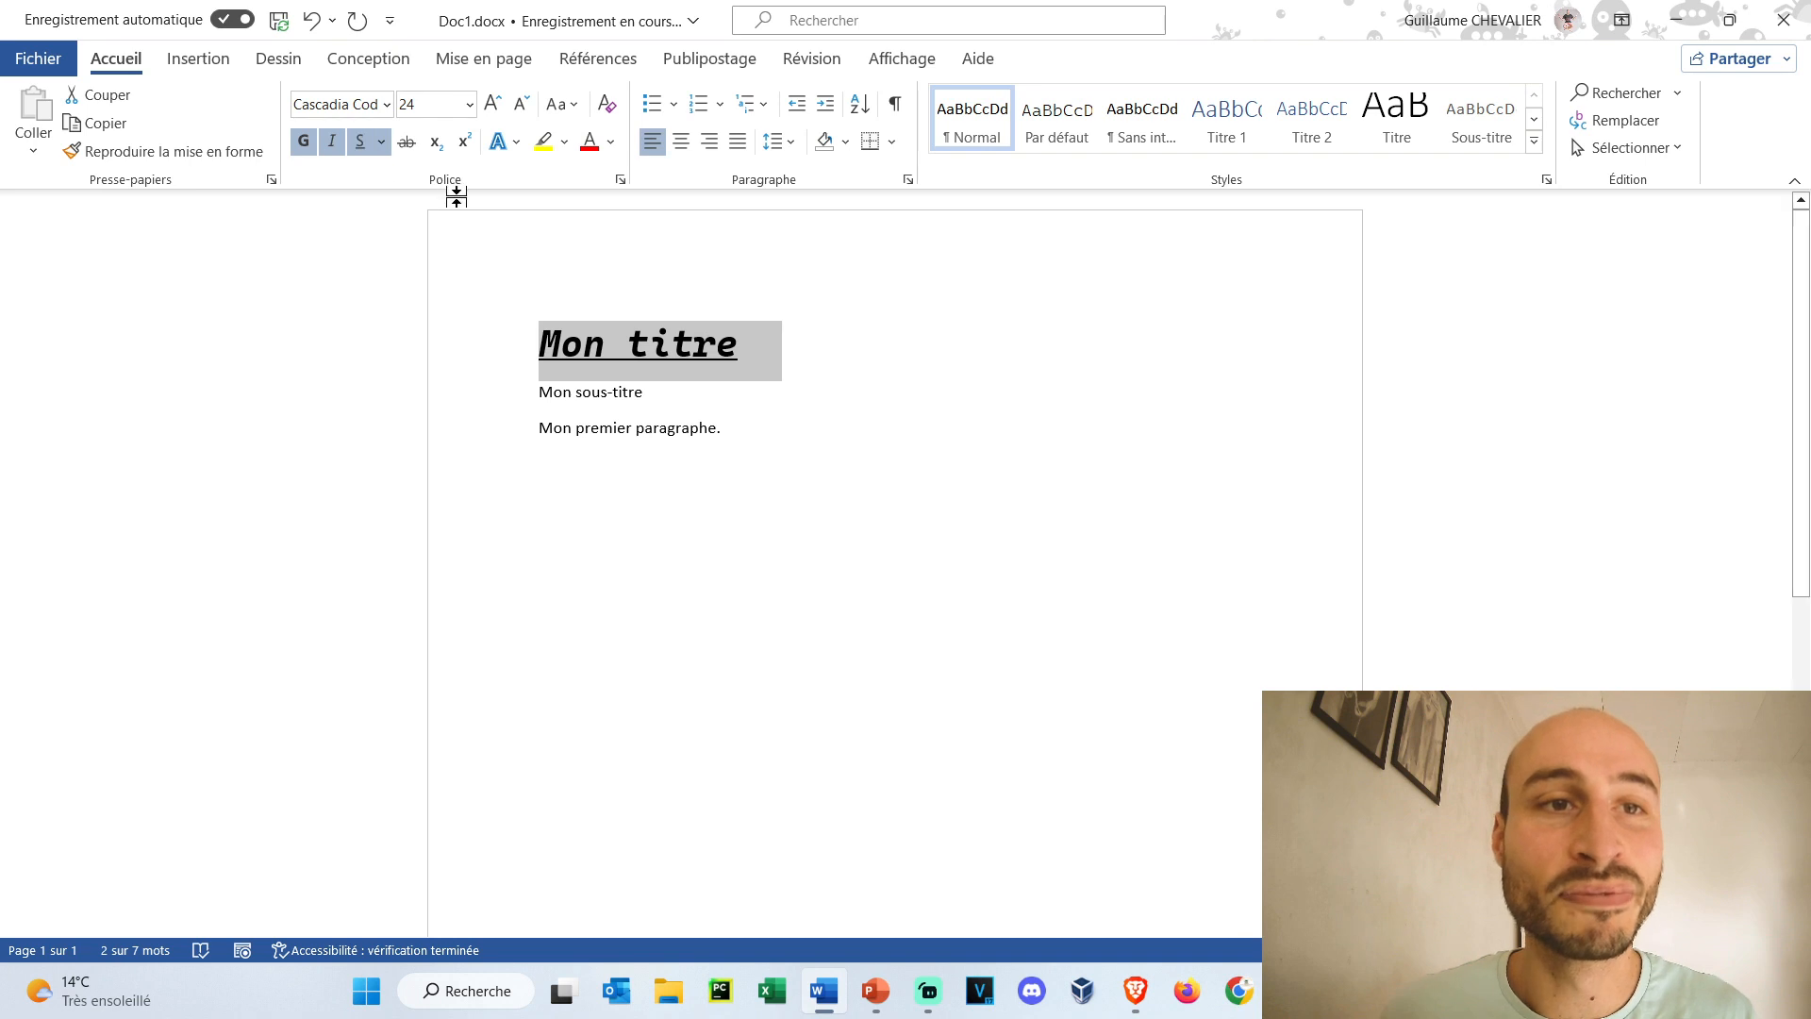
Try strikethrough and a yellow highlight on the title, and remove both, setting the highlight to Aucune couleur.
click(406, 144)
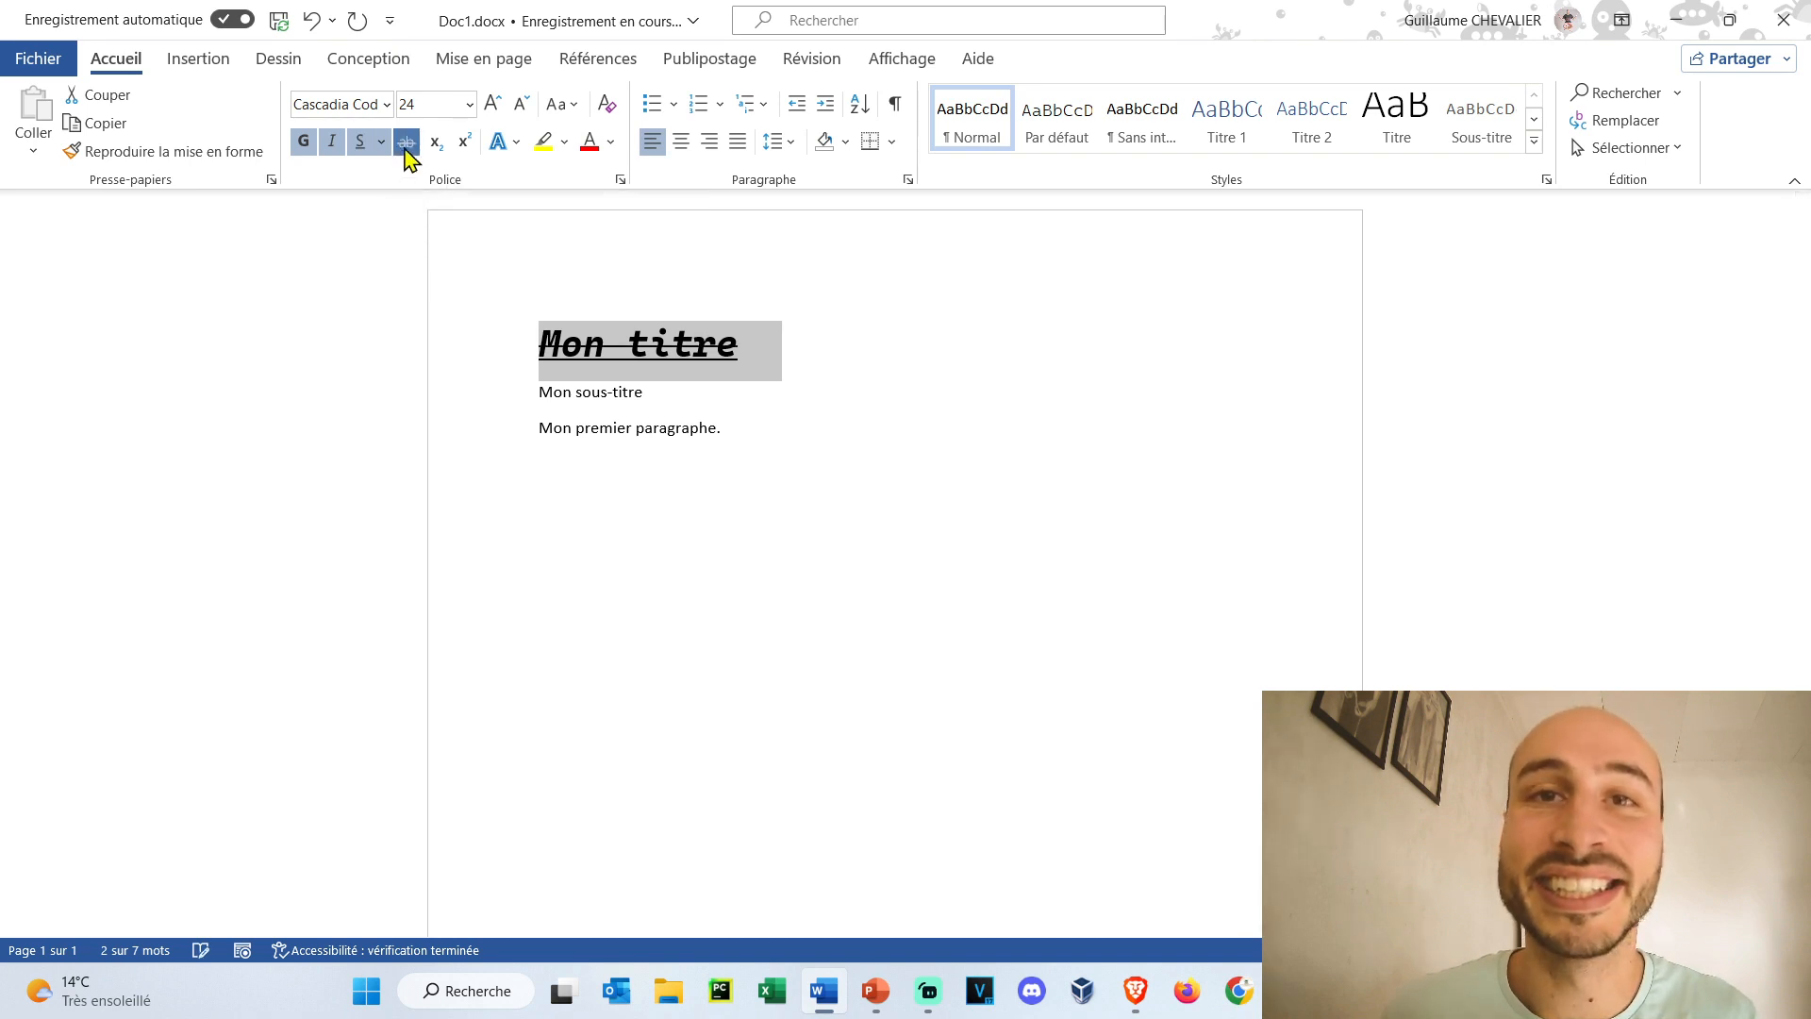
click(406, 144)
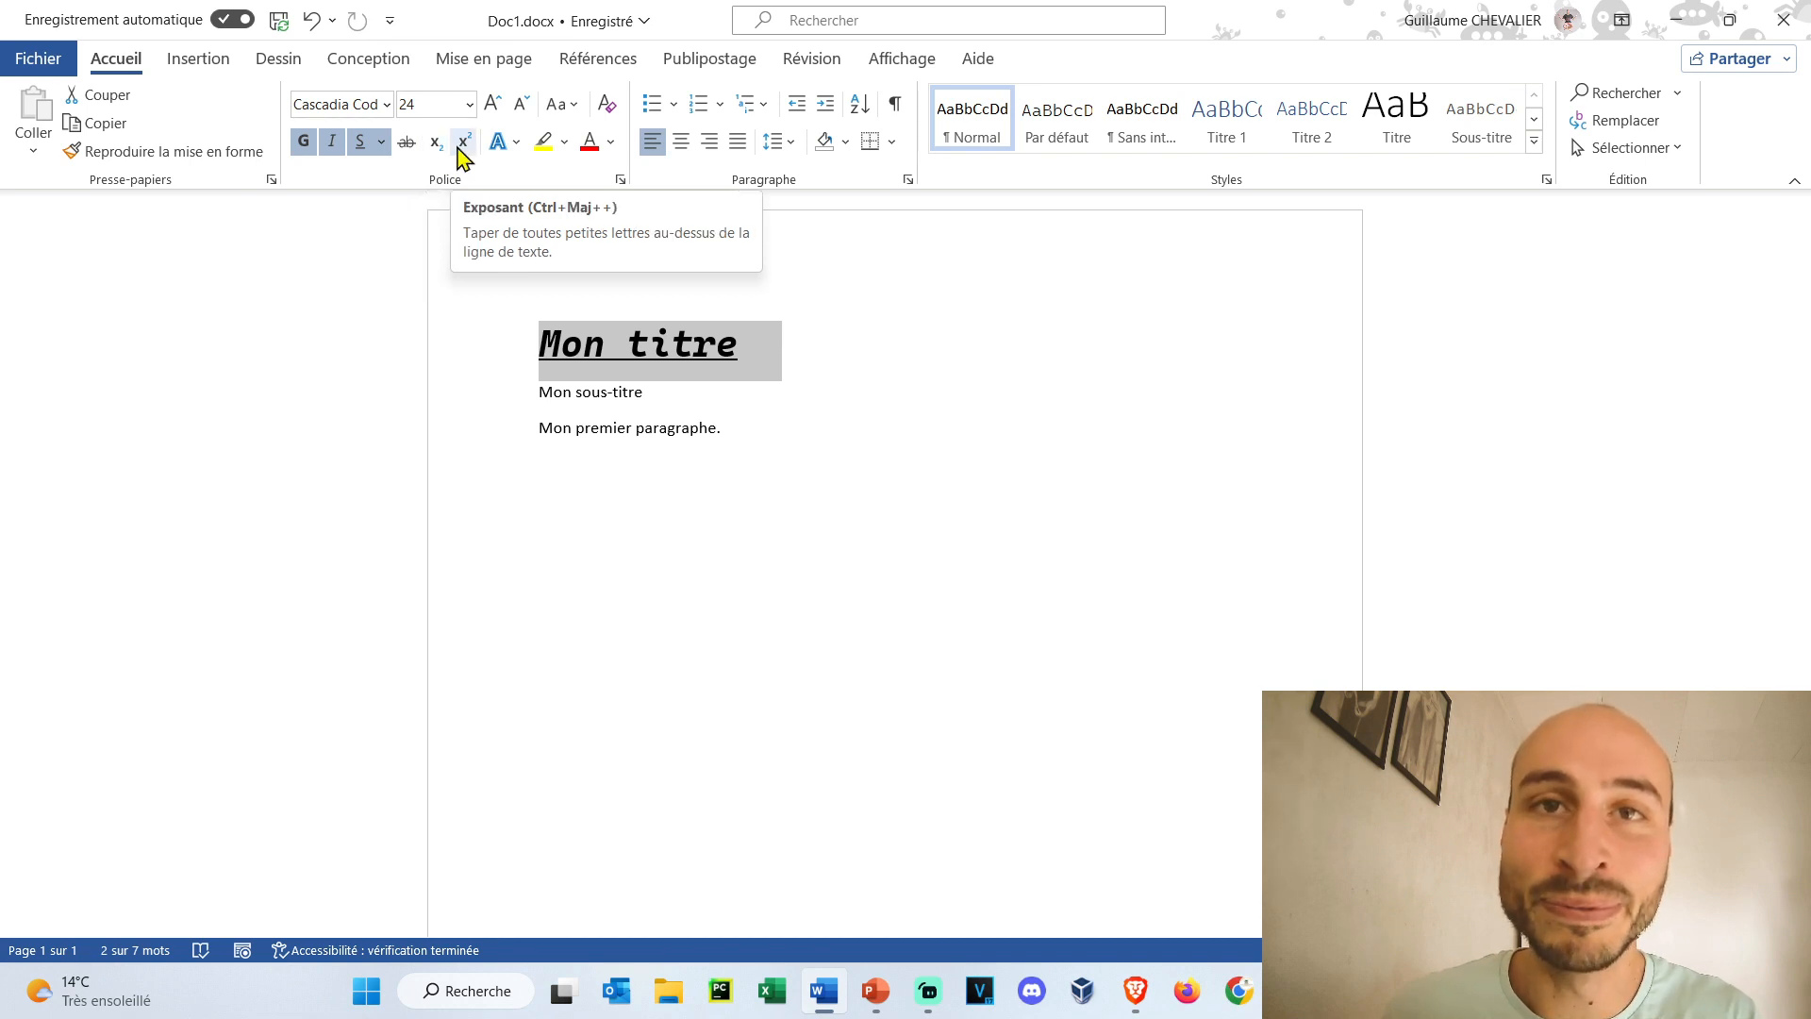
click(544, 143)
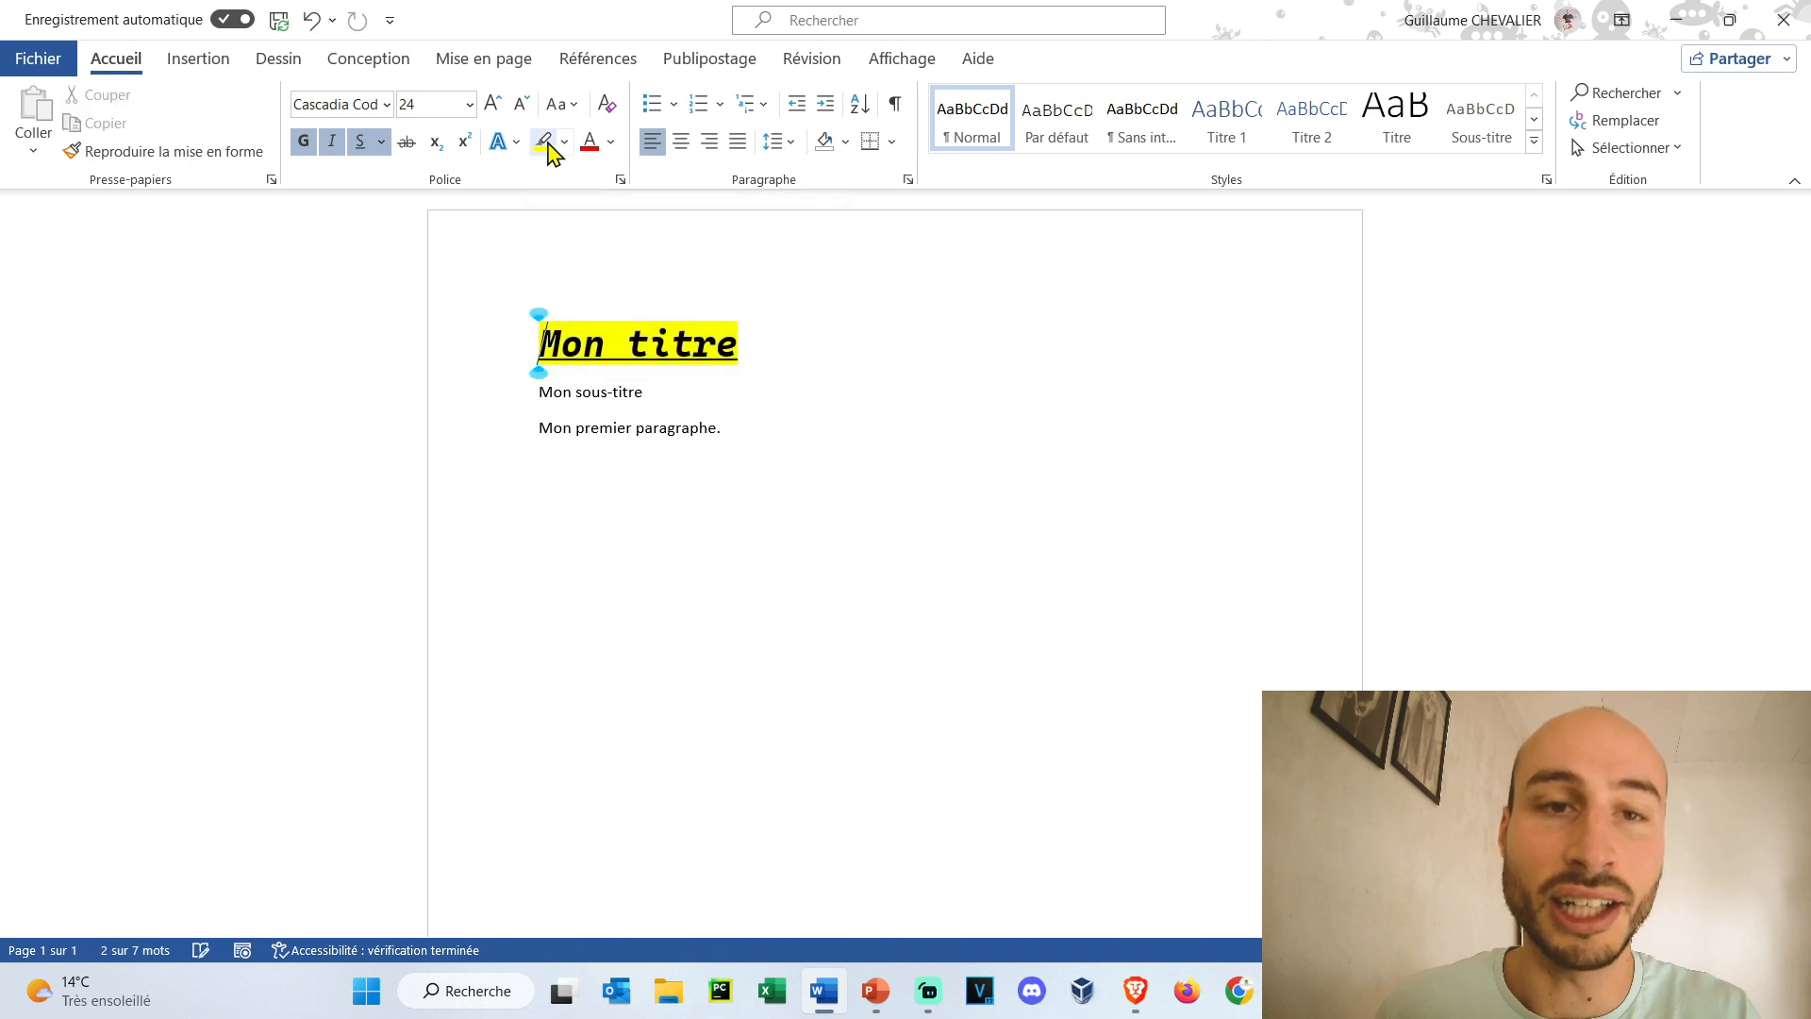
click(709, 429)
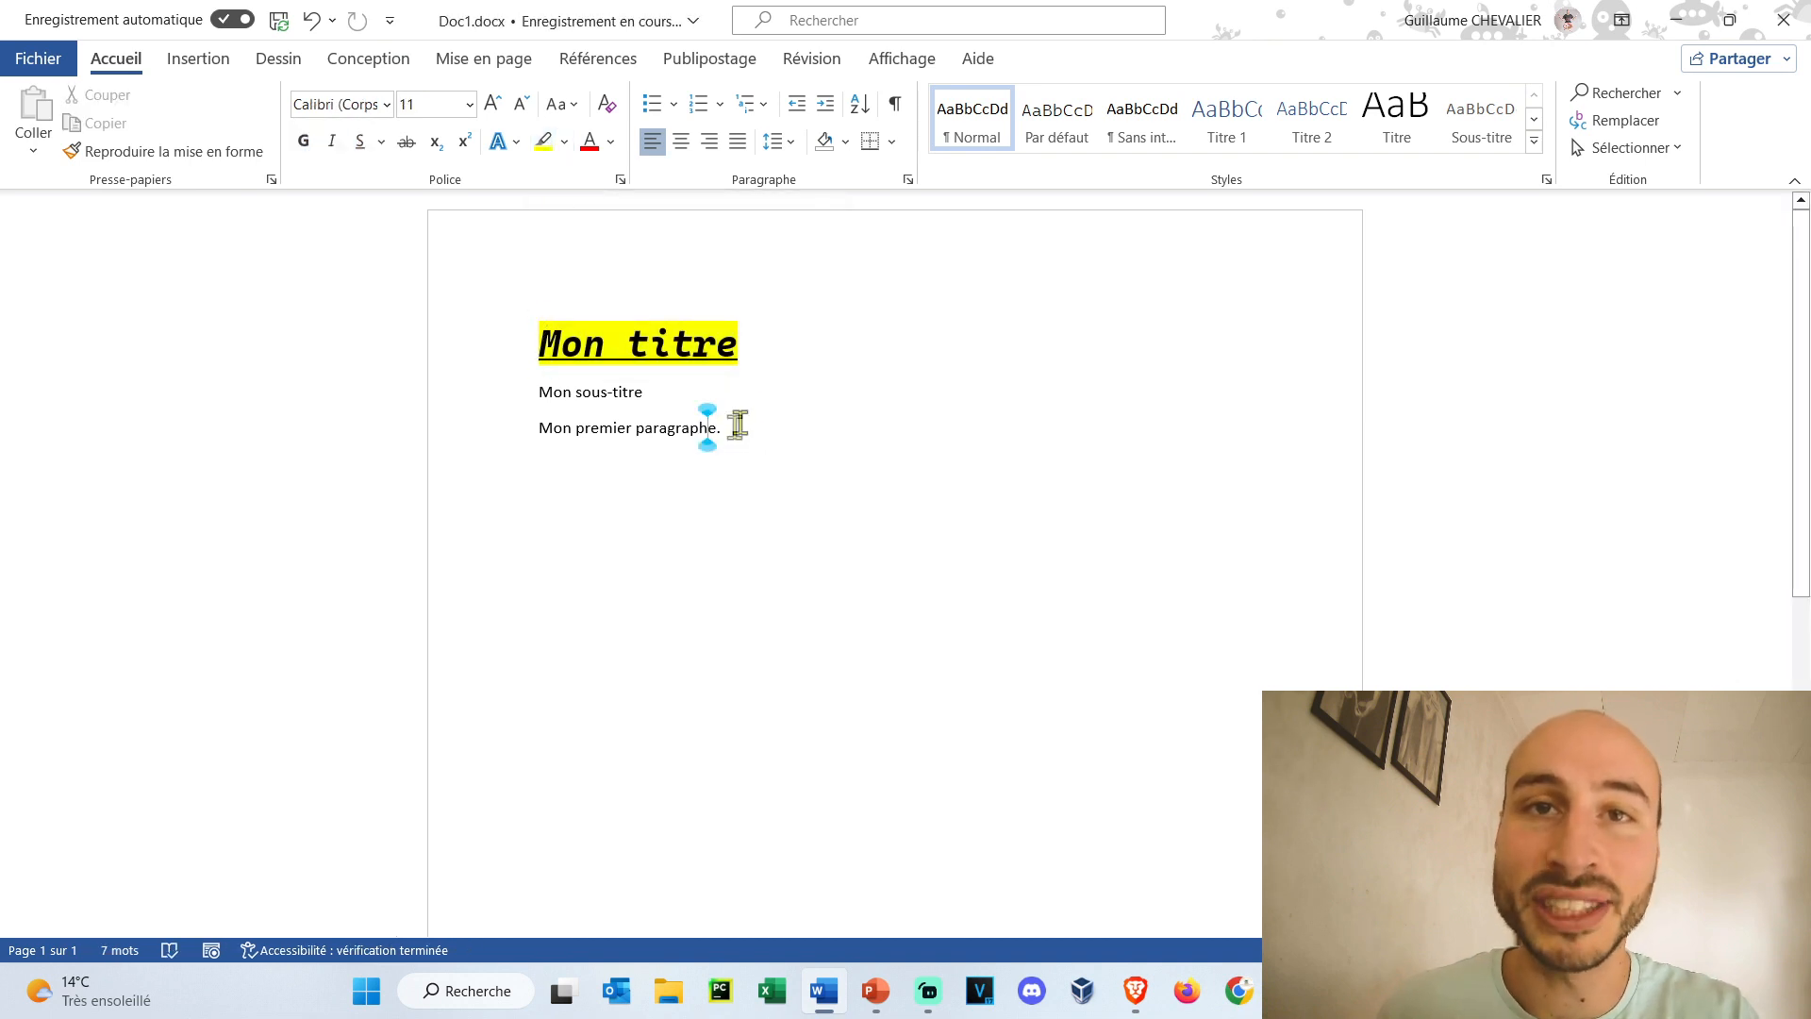
drag(768, 343, 485, 340)
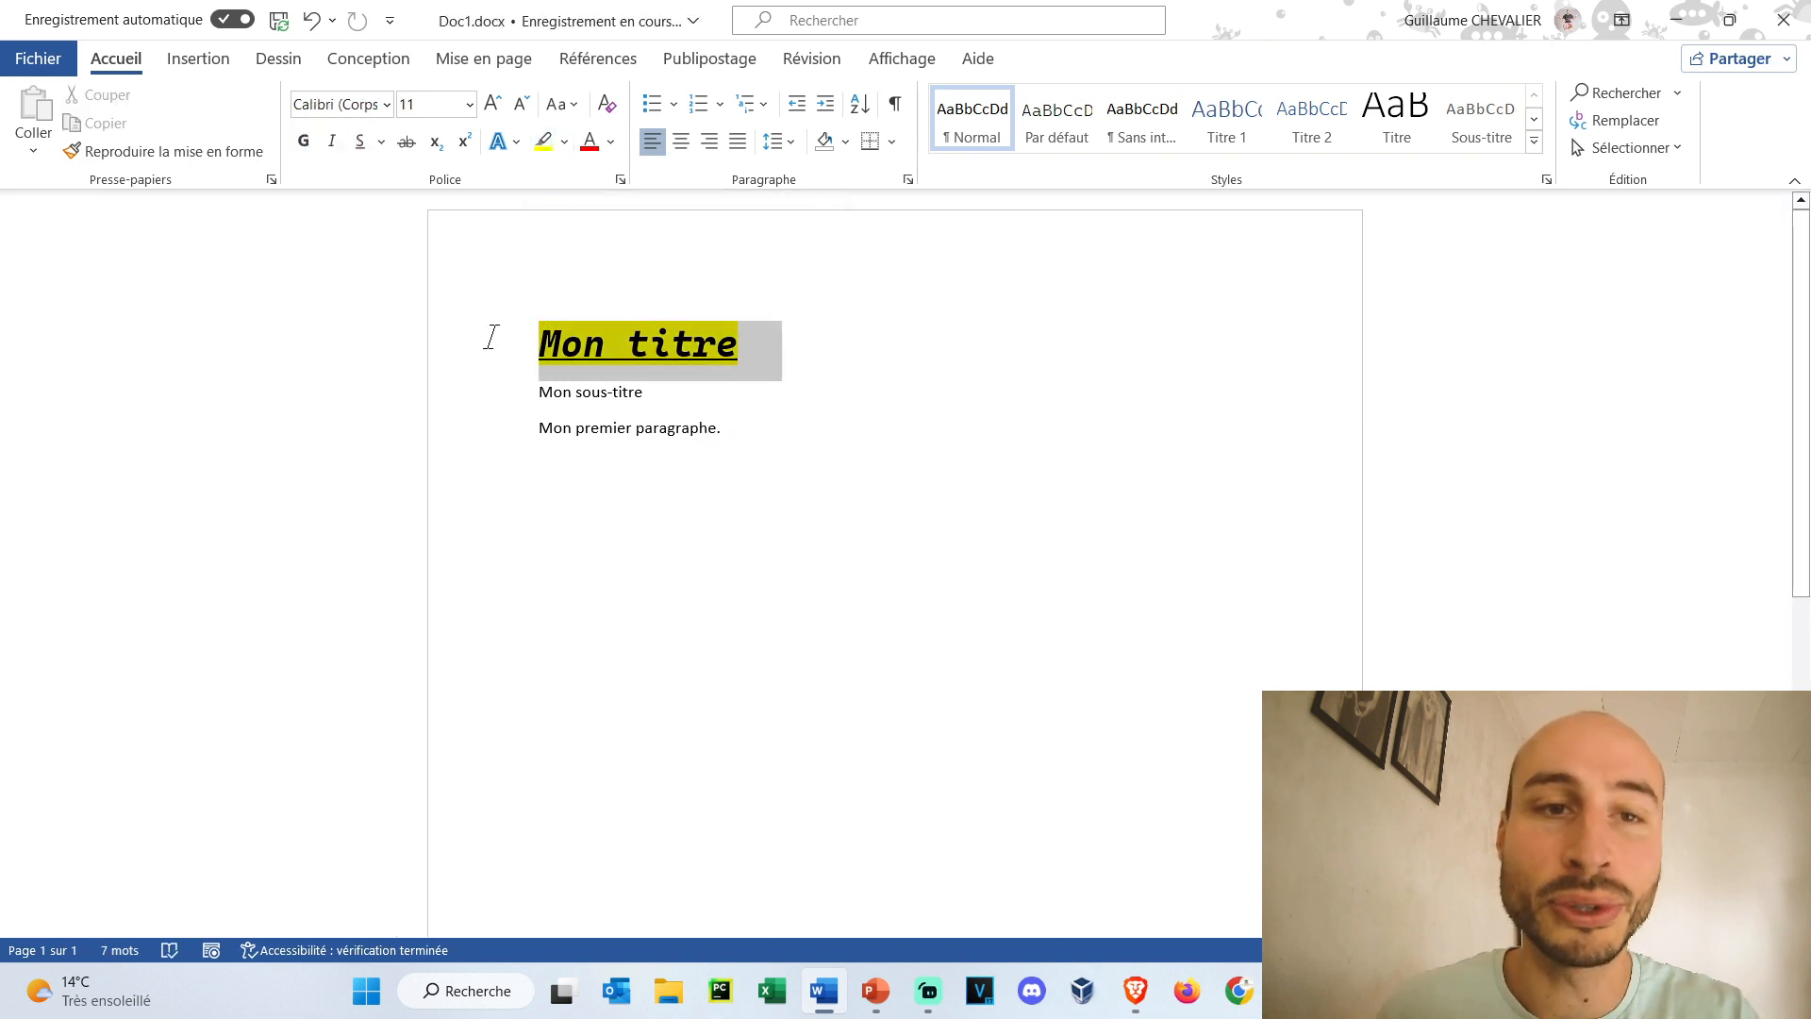
click(566, 144)
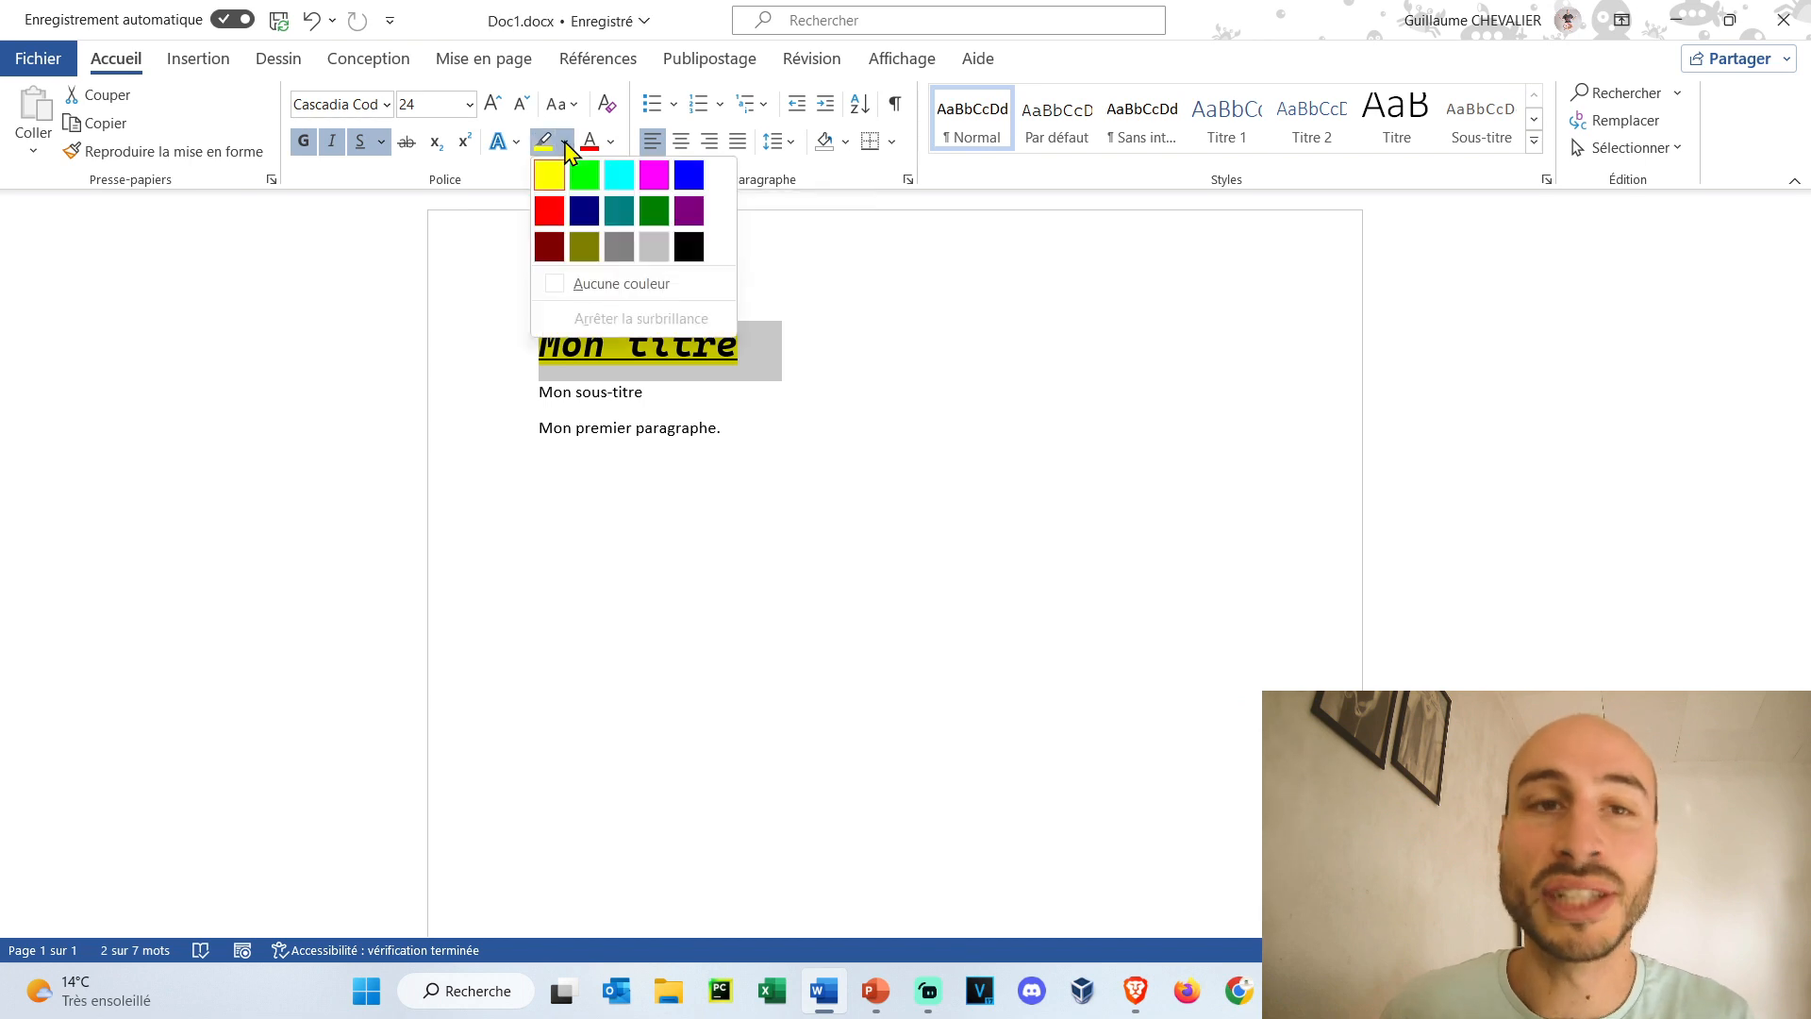
click(591, 287)
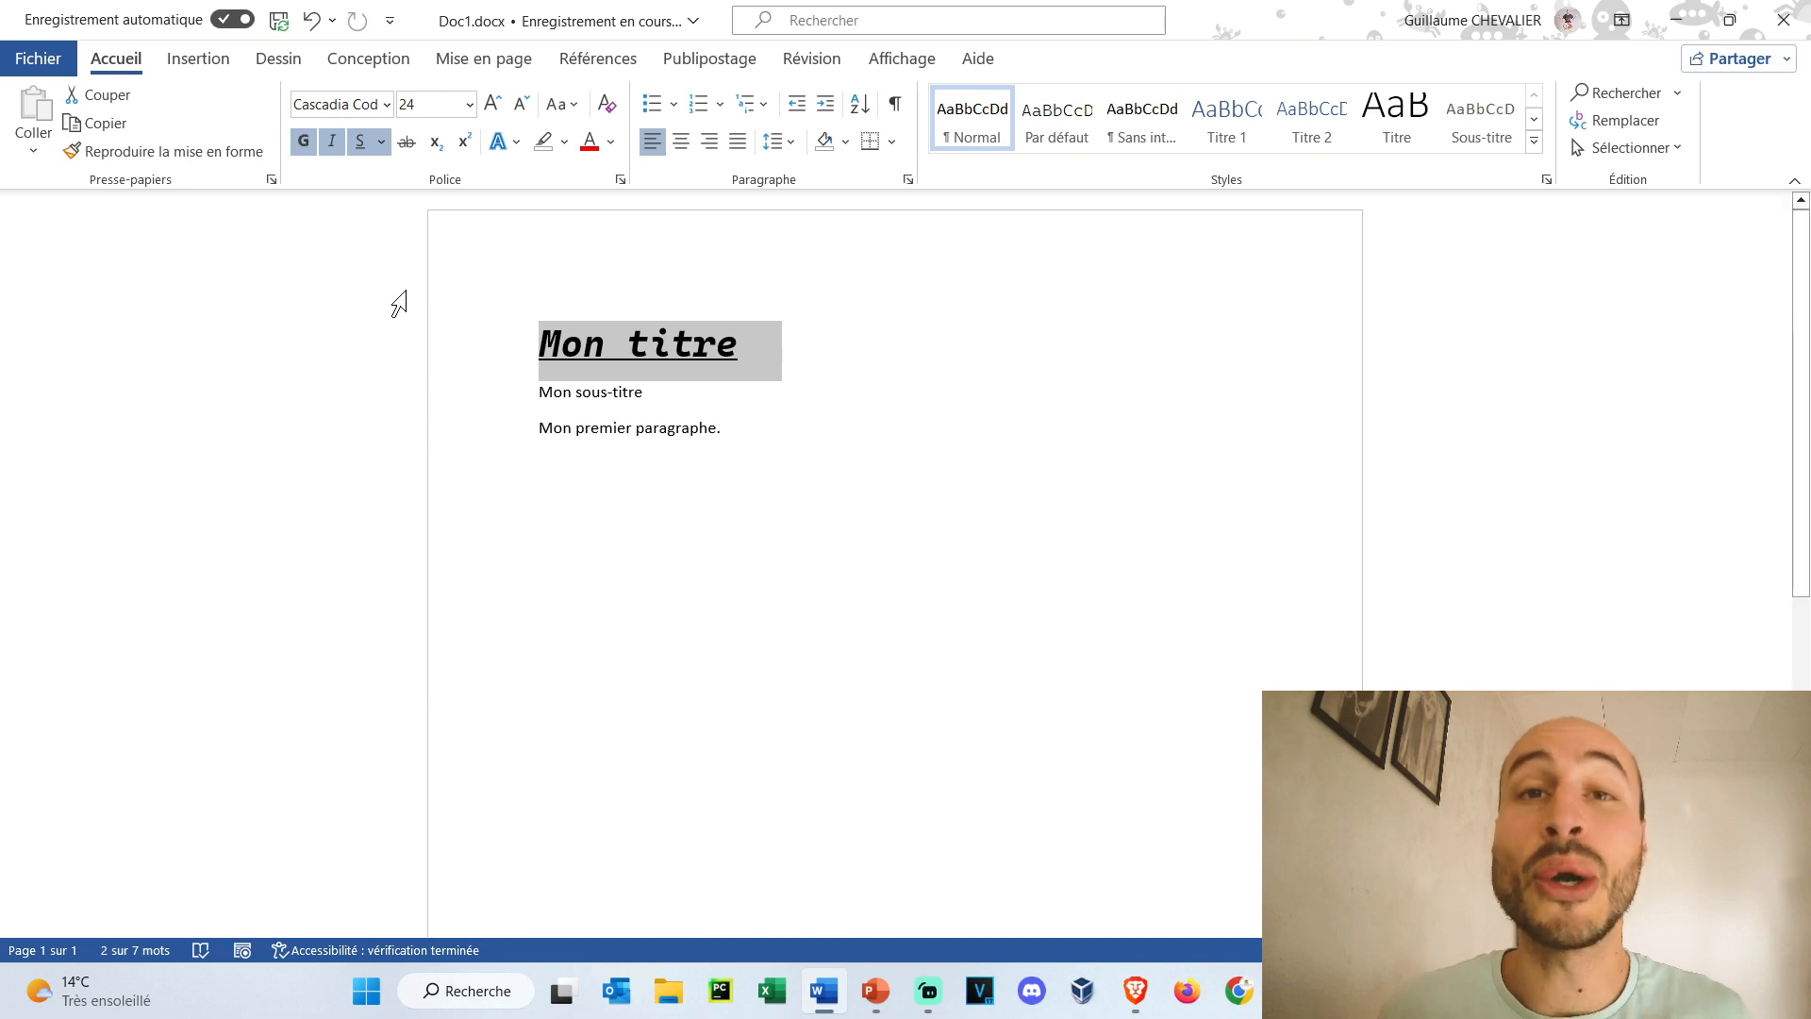
Remove the bold and italic formatting from the title.
click(303, 140)
click(331, 141)
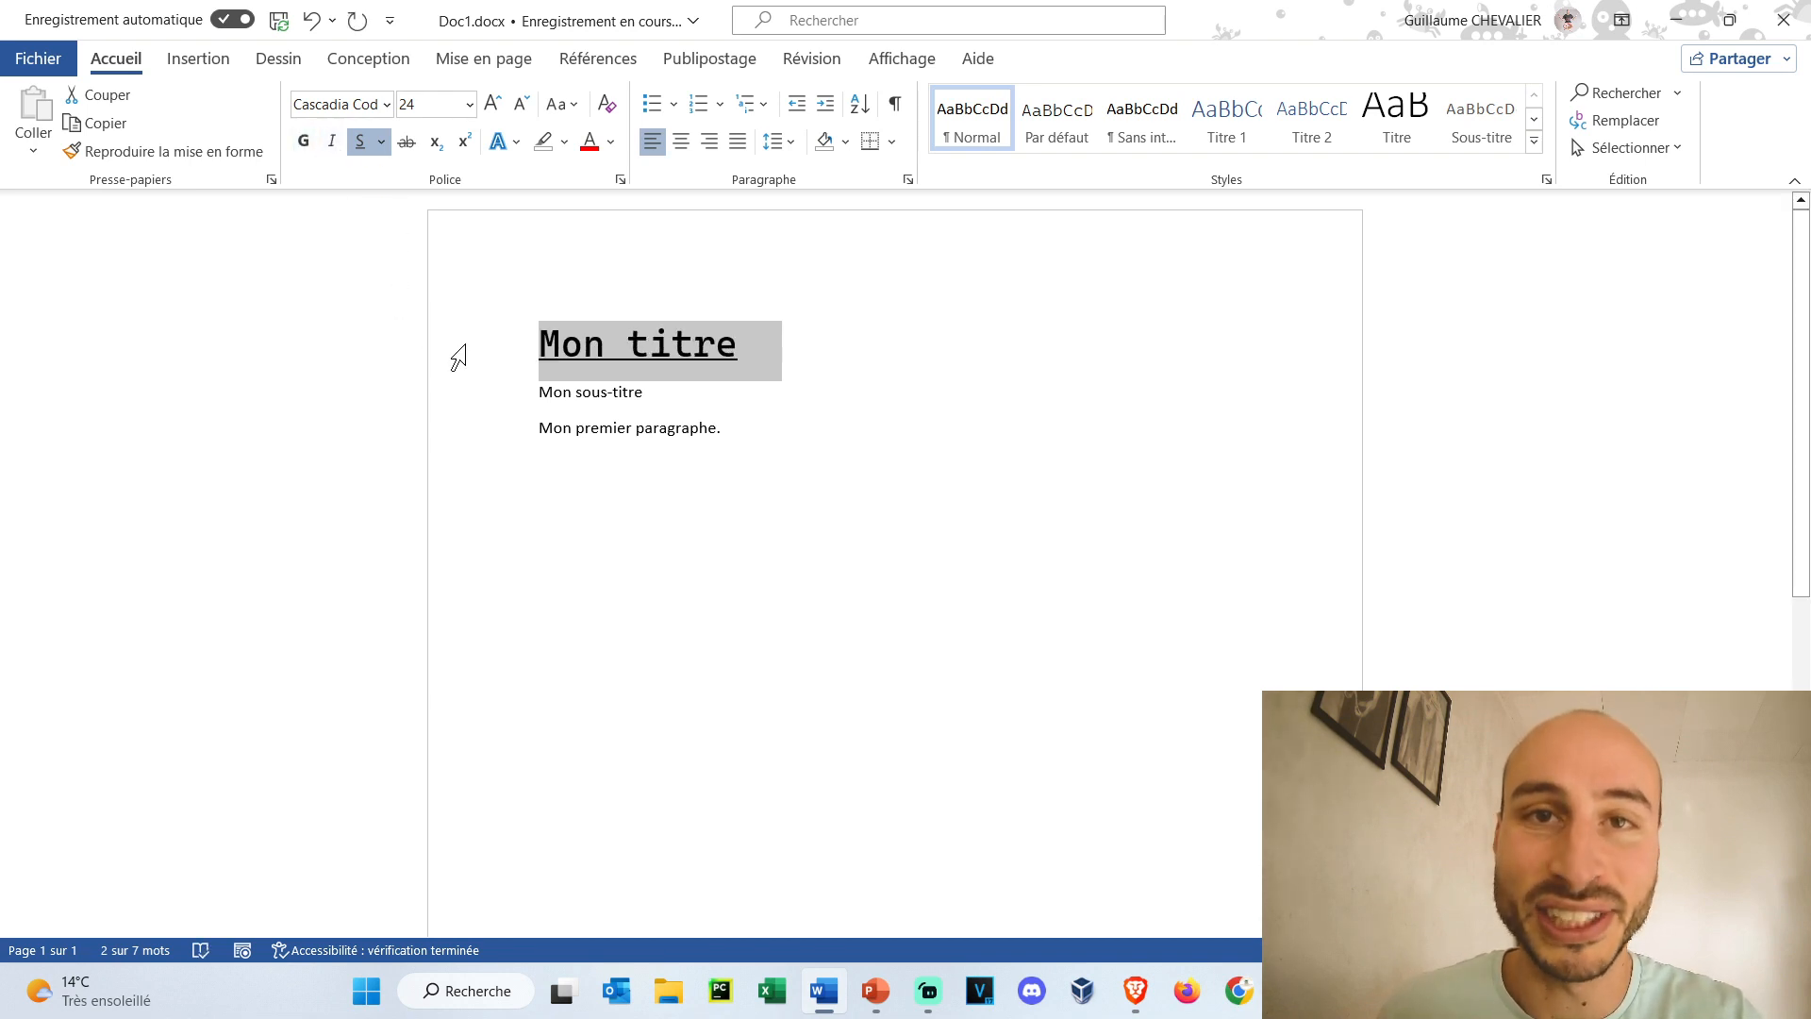
Examine the standard and custom palettes for the title's font colour, and accept the dialog with black selected.
click(611, 142)
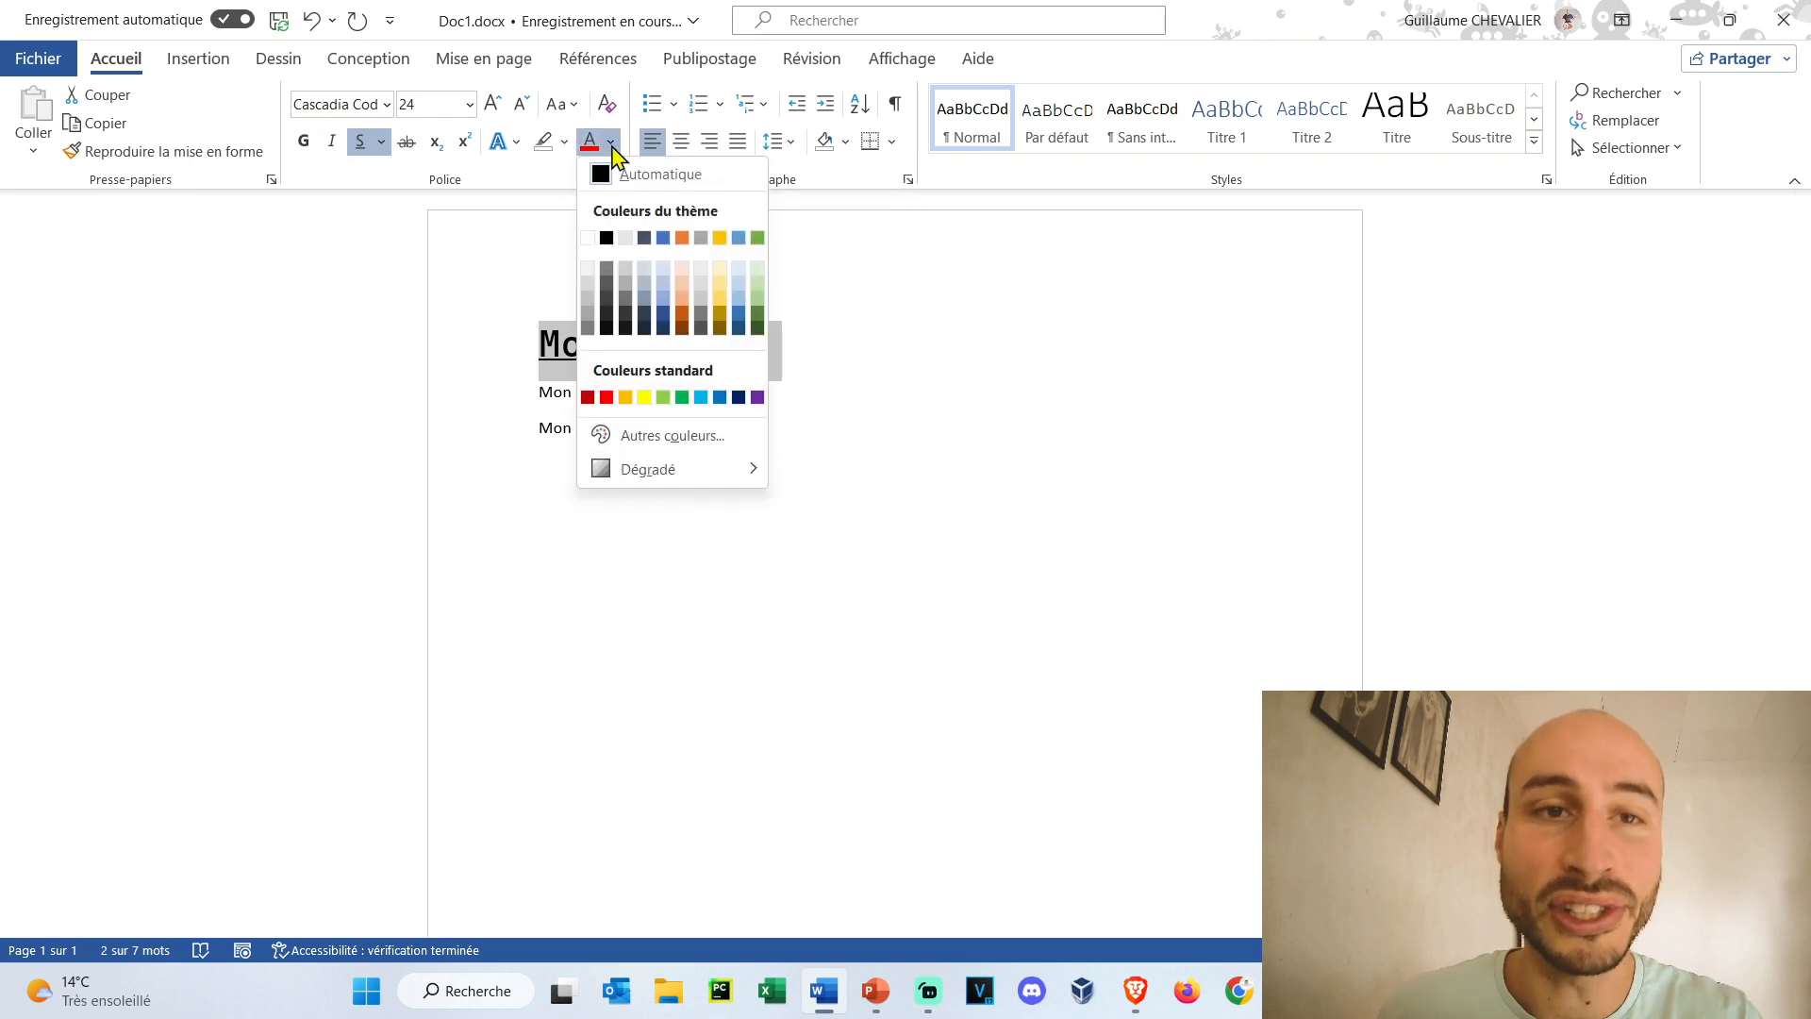
click(643, 438)
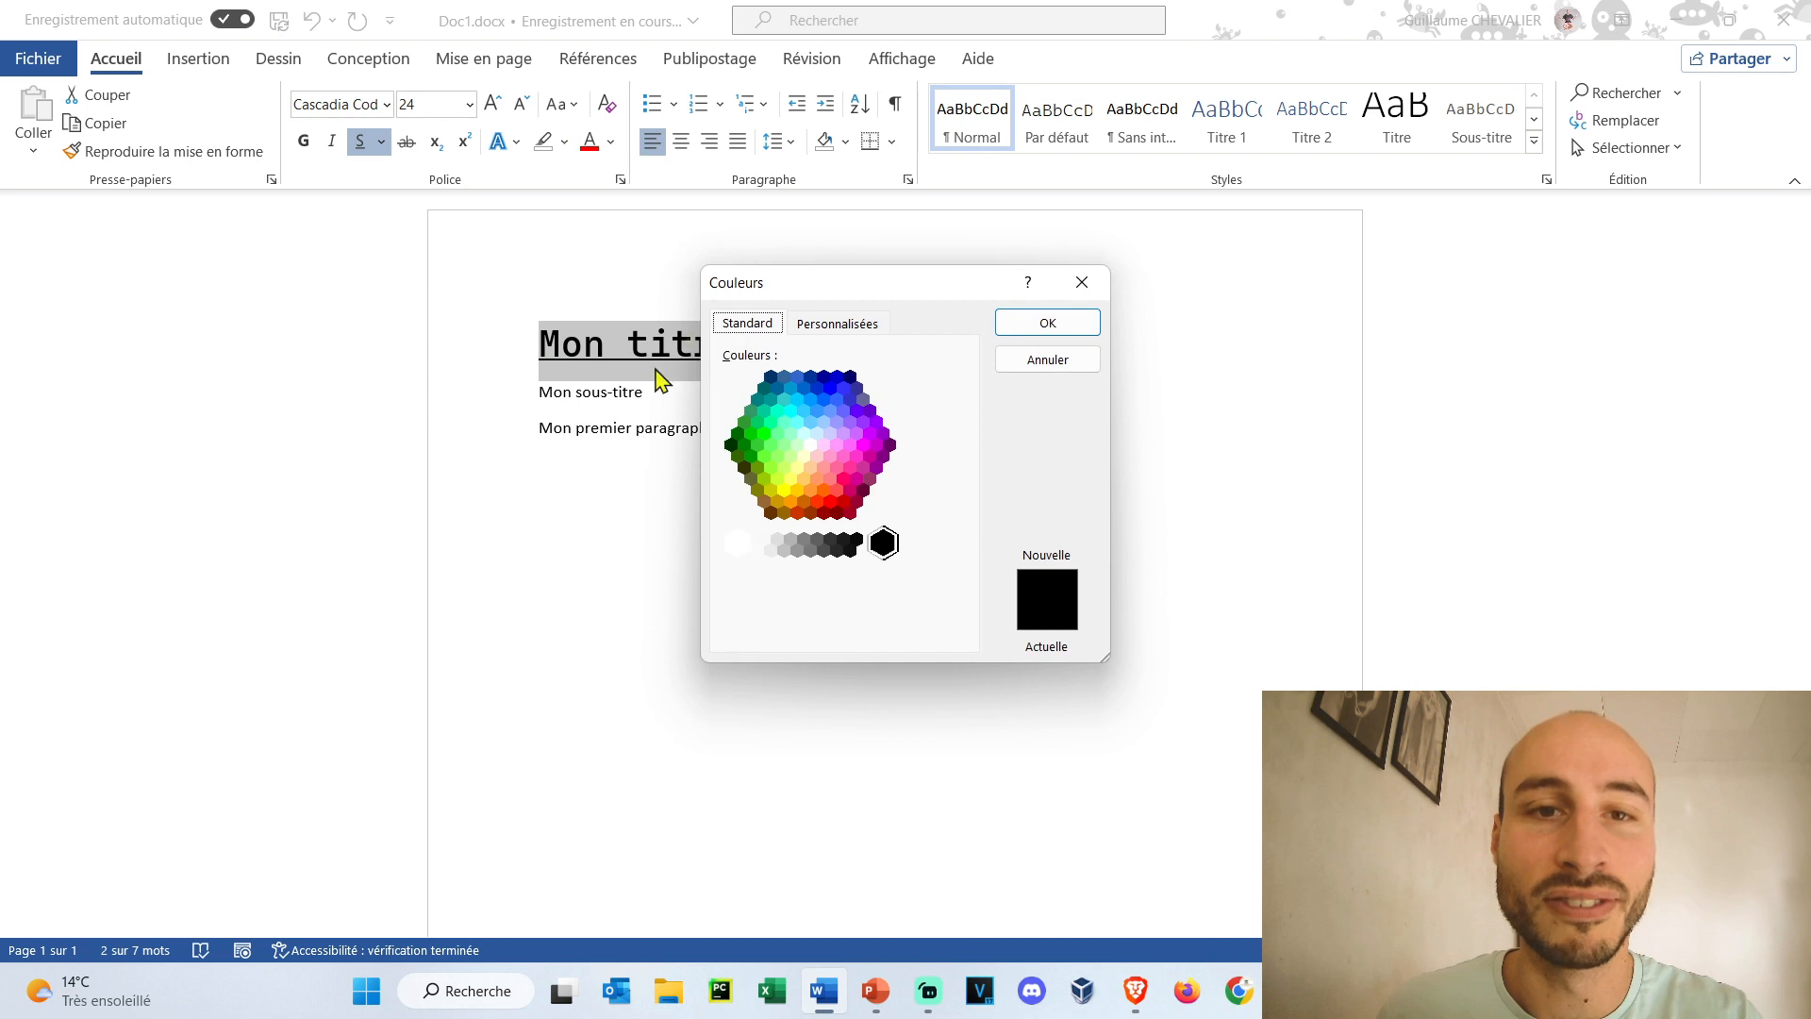
click(820, 326)
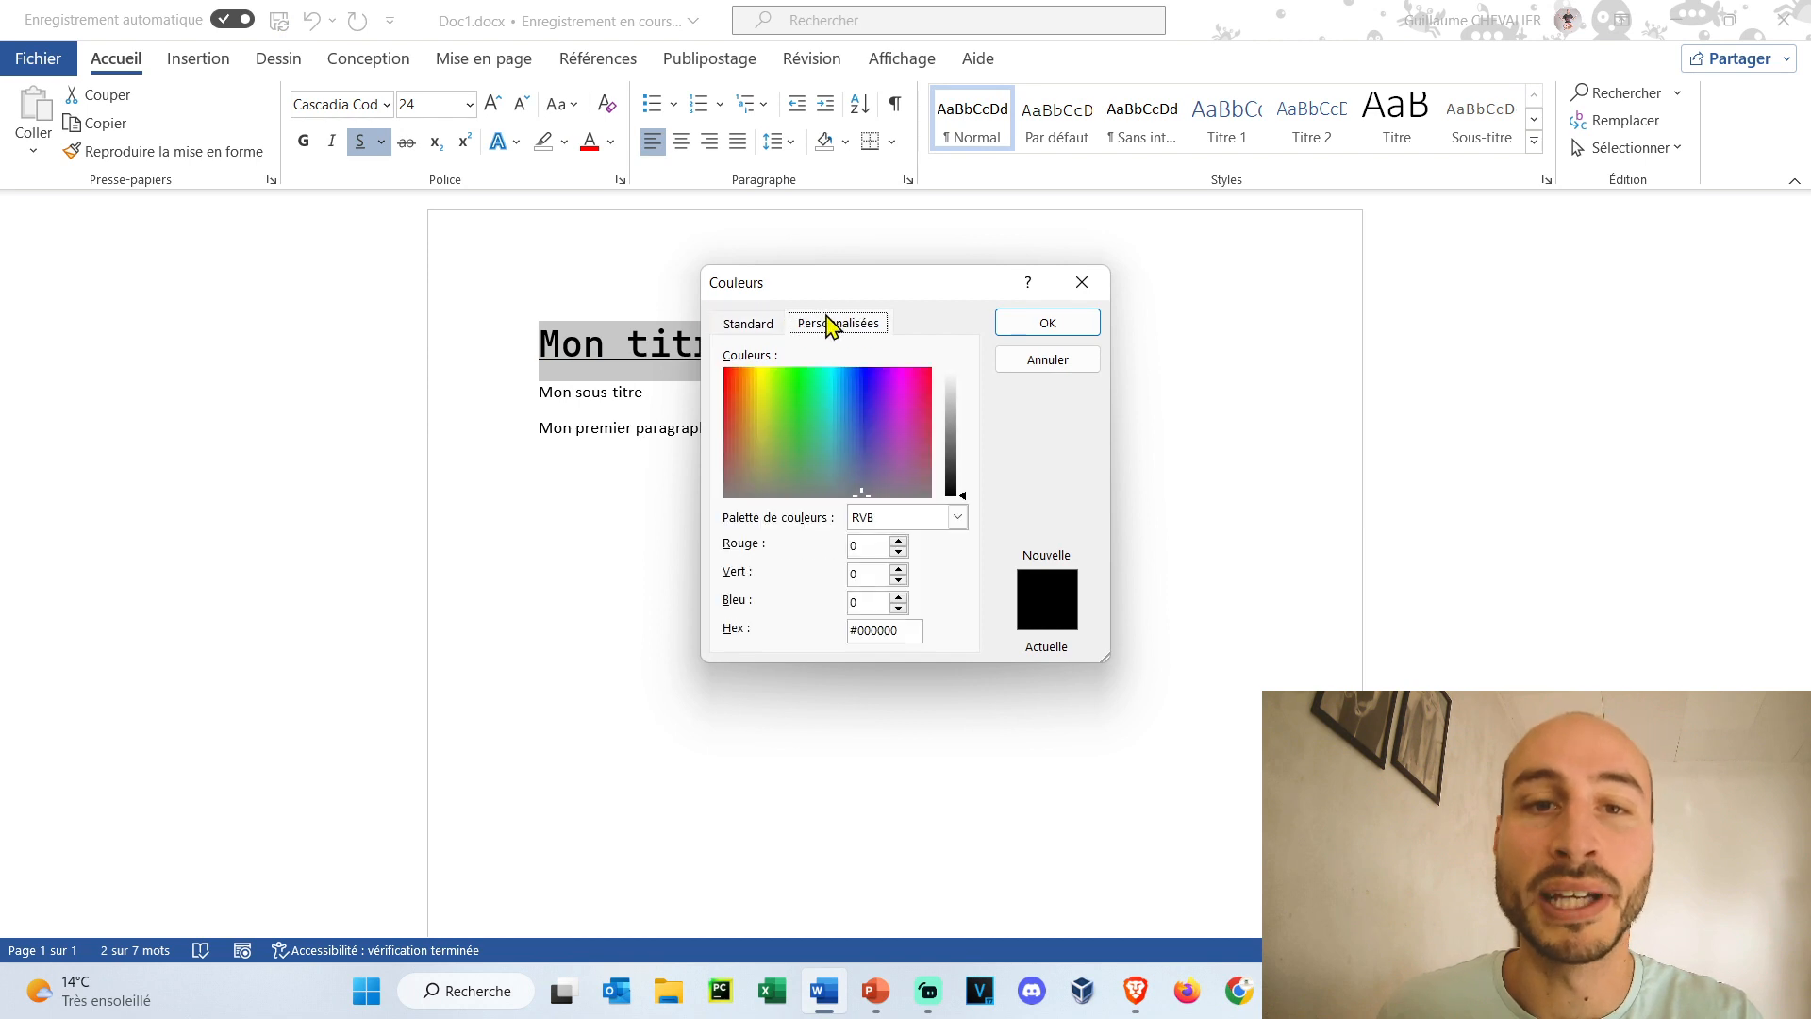
click(743, 328)
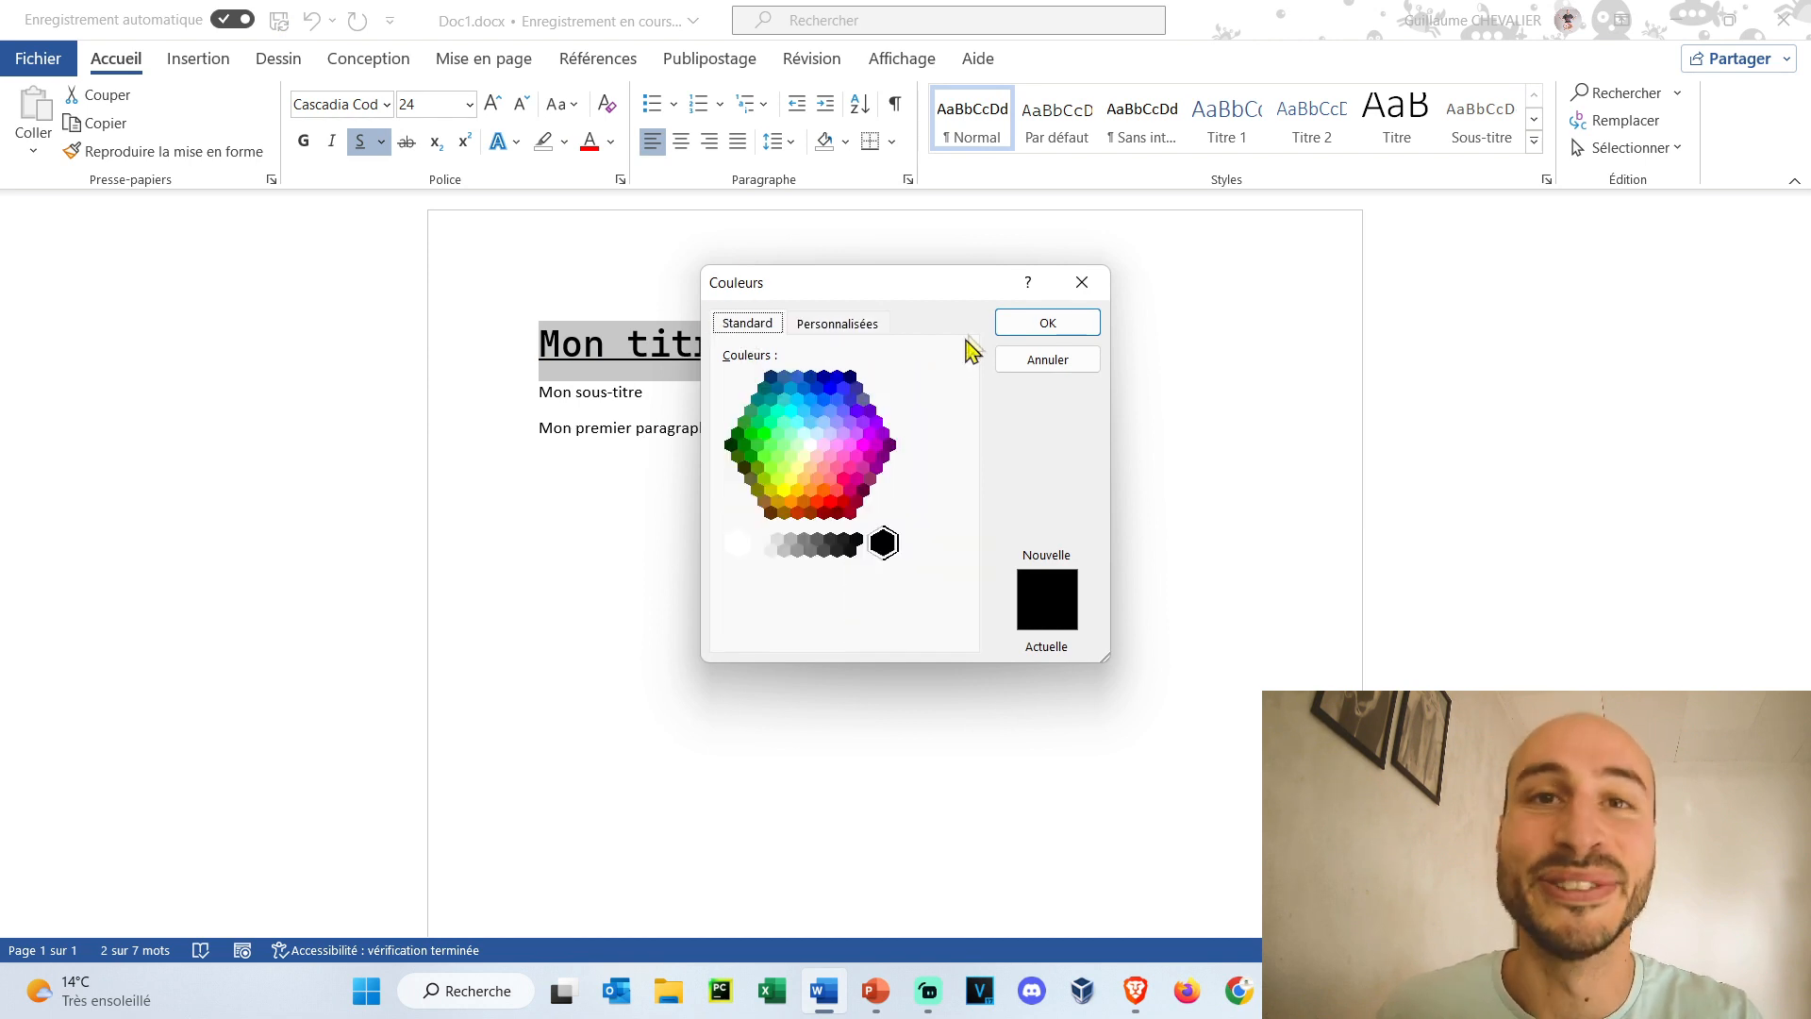
click(1033, 323)
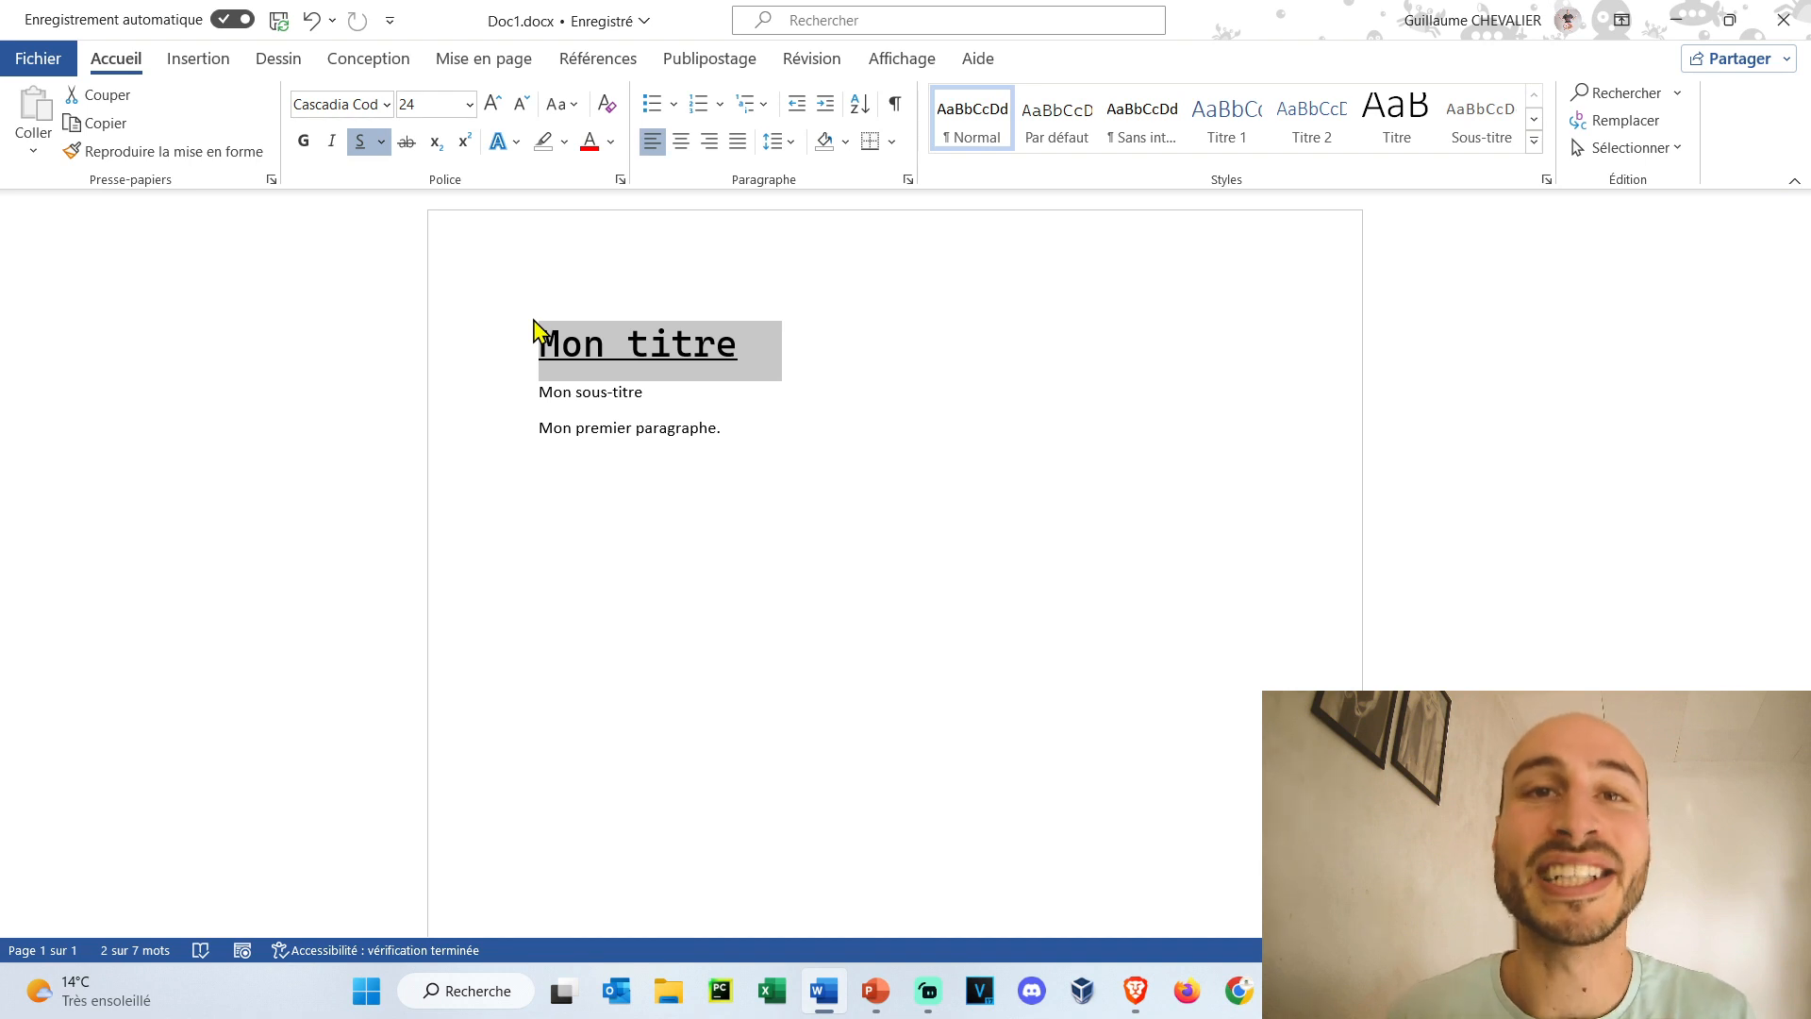
Apply the blue filled text effect with a shadow, from the last row of the effects gallery, to the title.
click(500, 141)
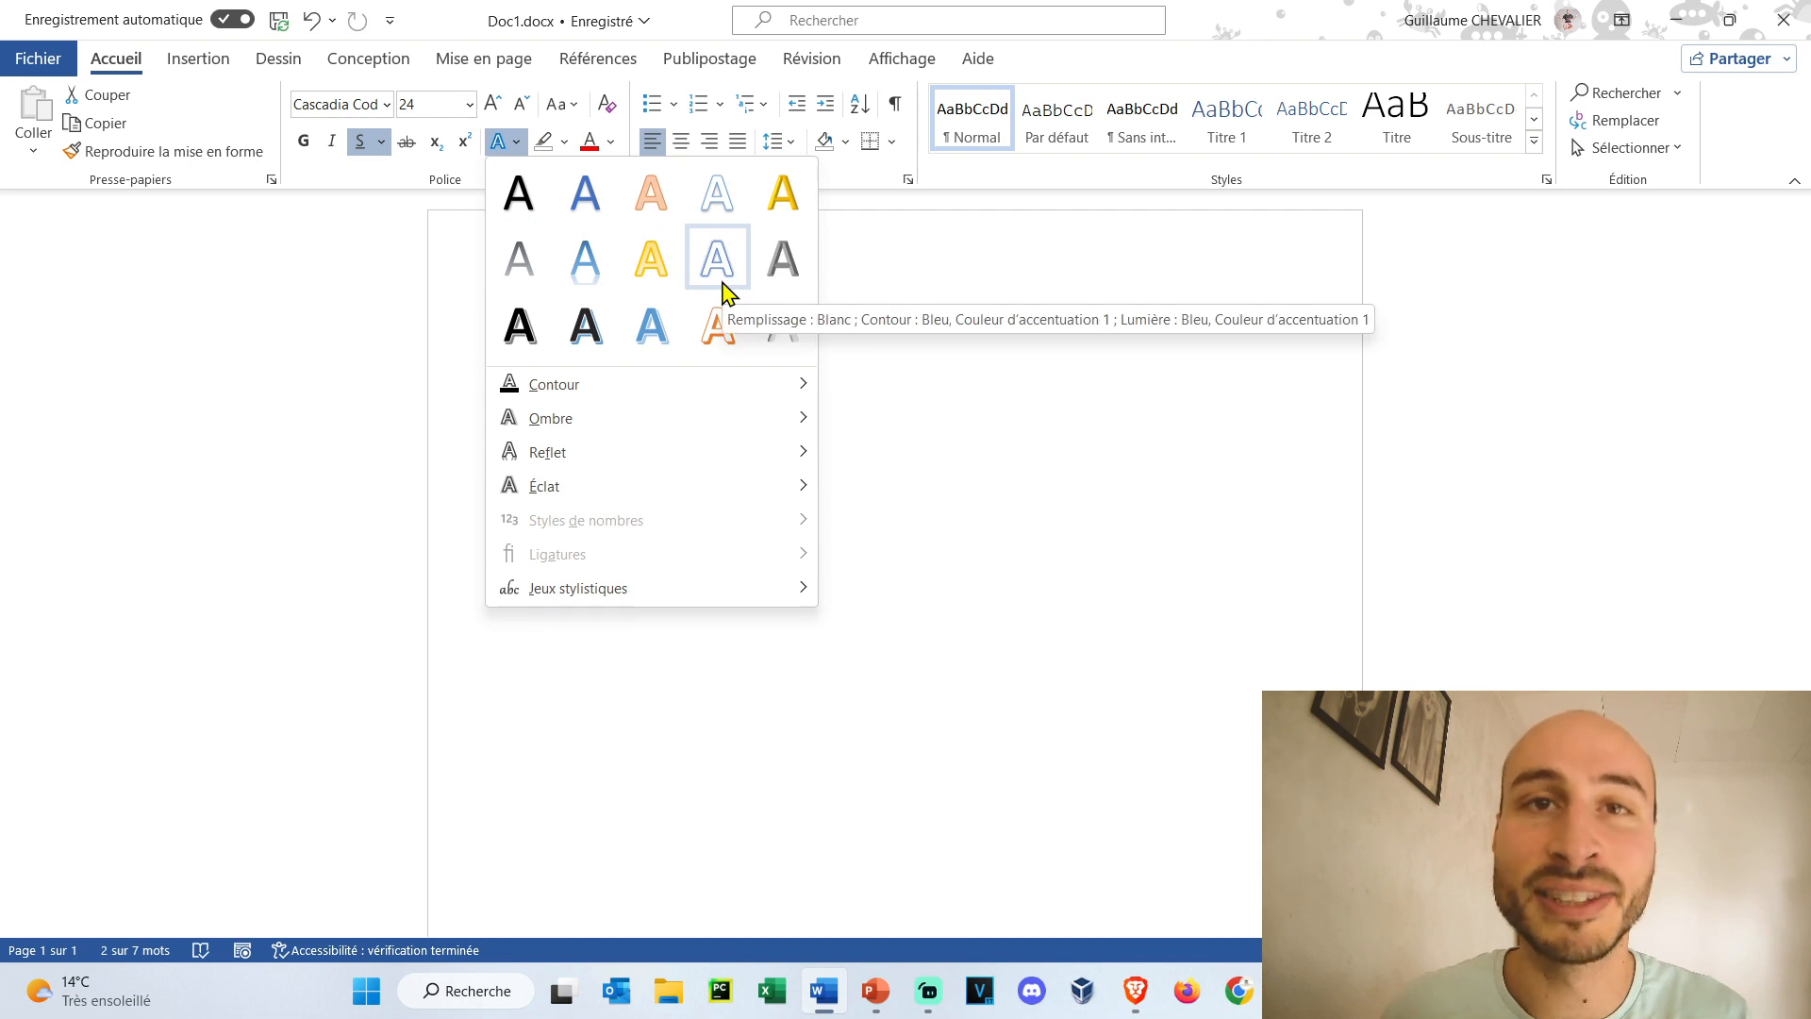
click(652, 326)
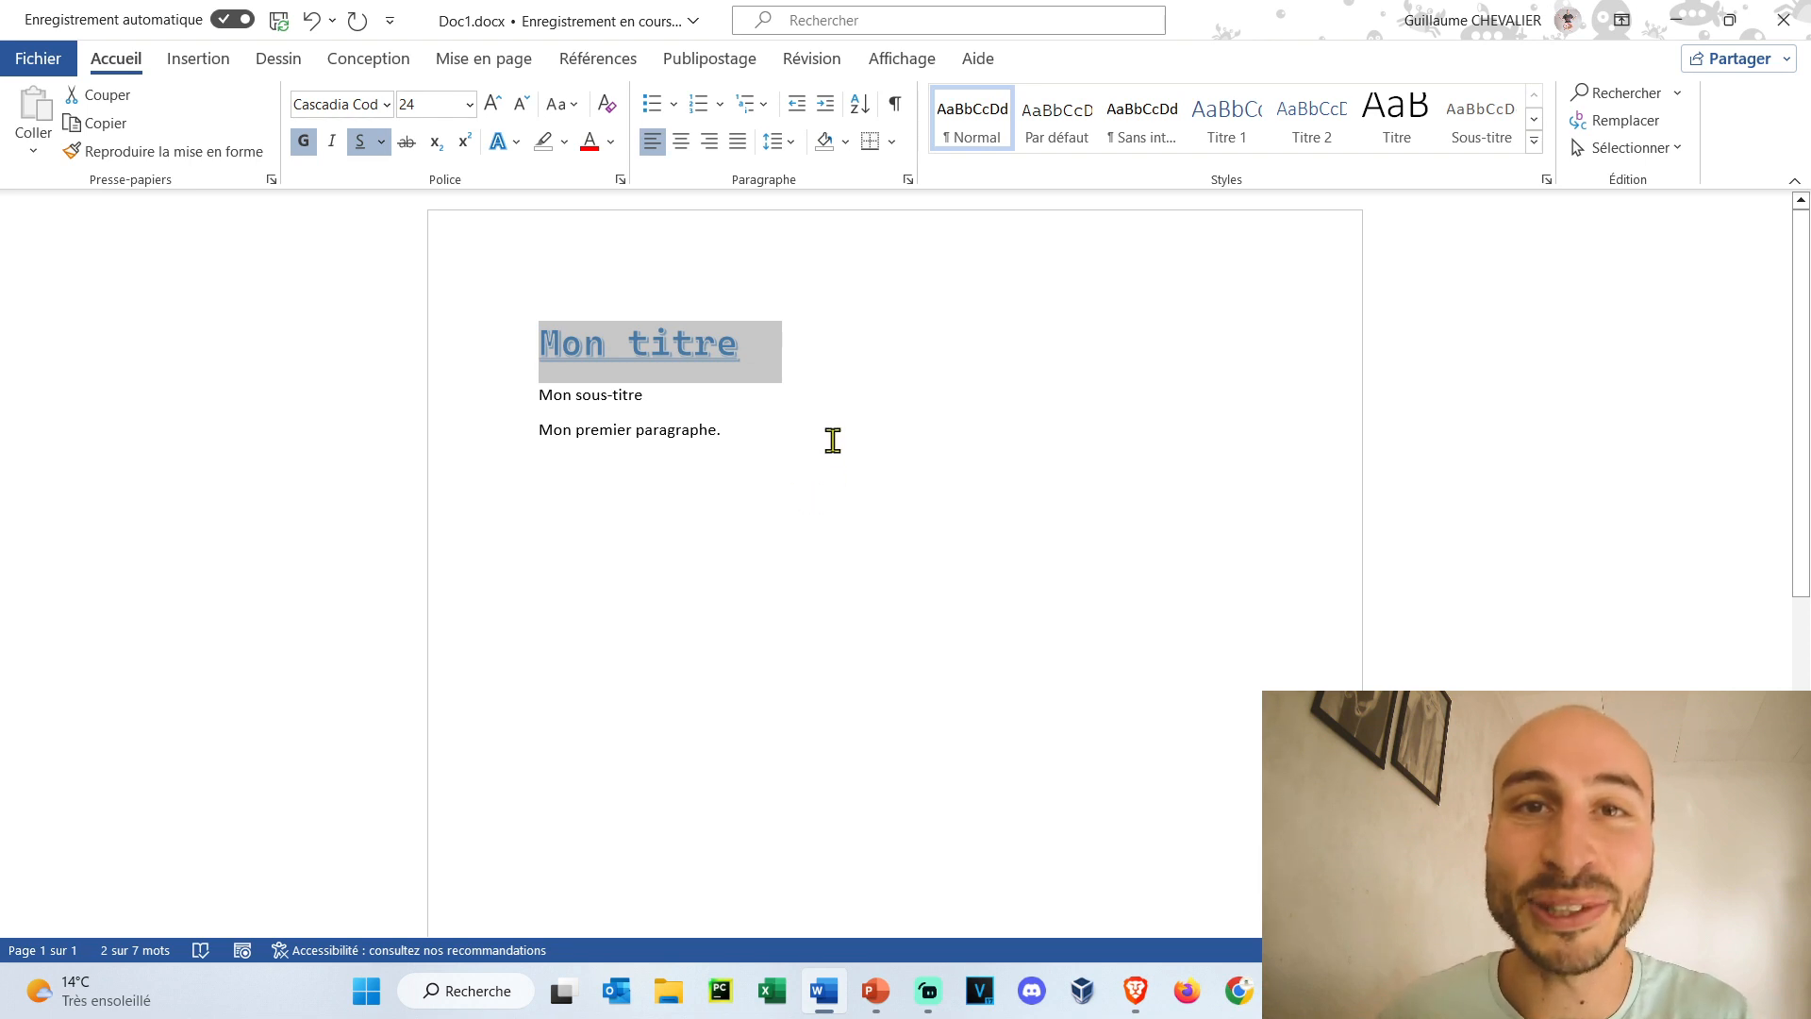
click(739, 461)
Make the line "Mon sous-titre" bold, and copy the line "Mon premier paragraphe." and make it italic.
drag(671, 393, 543, 394)
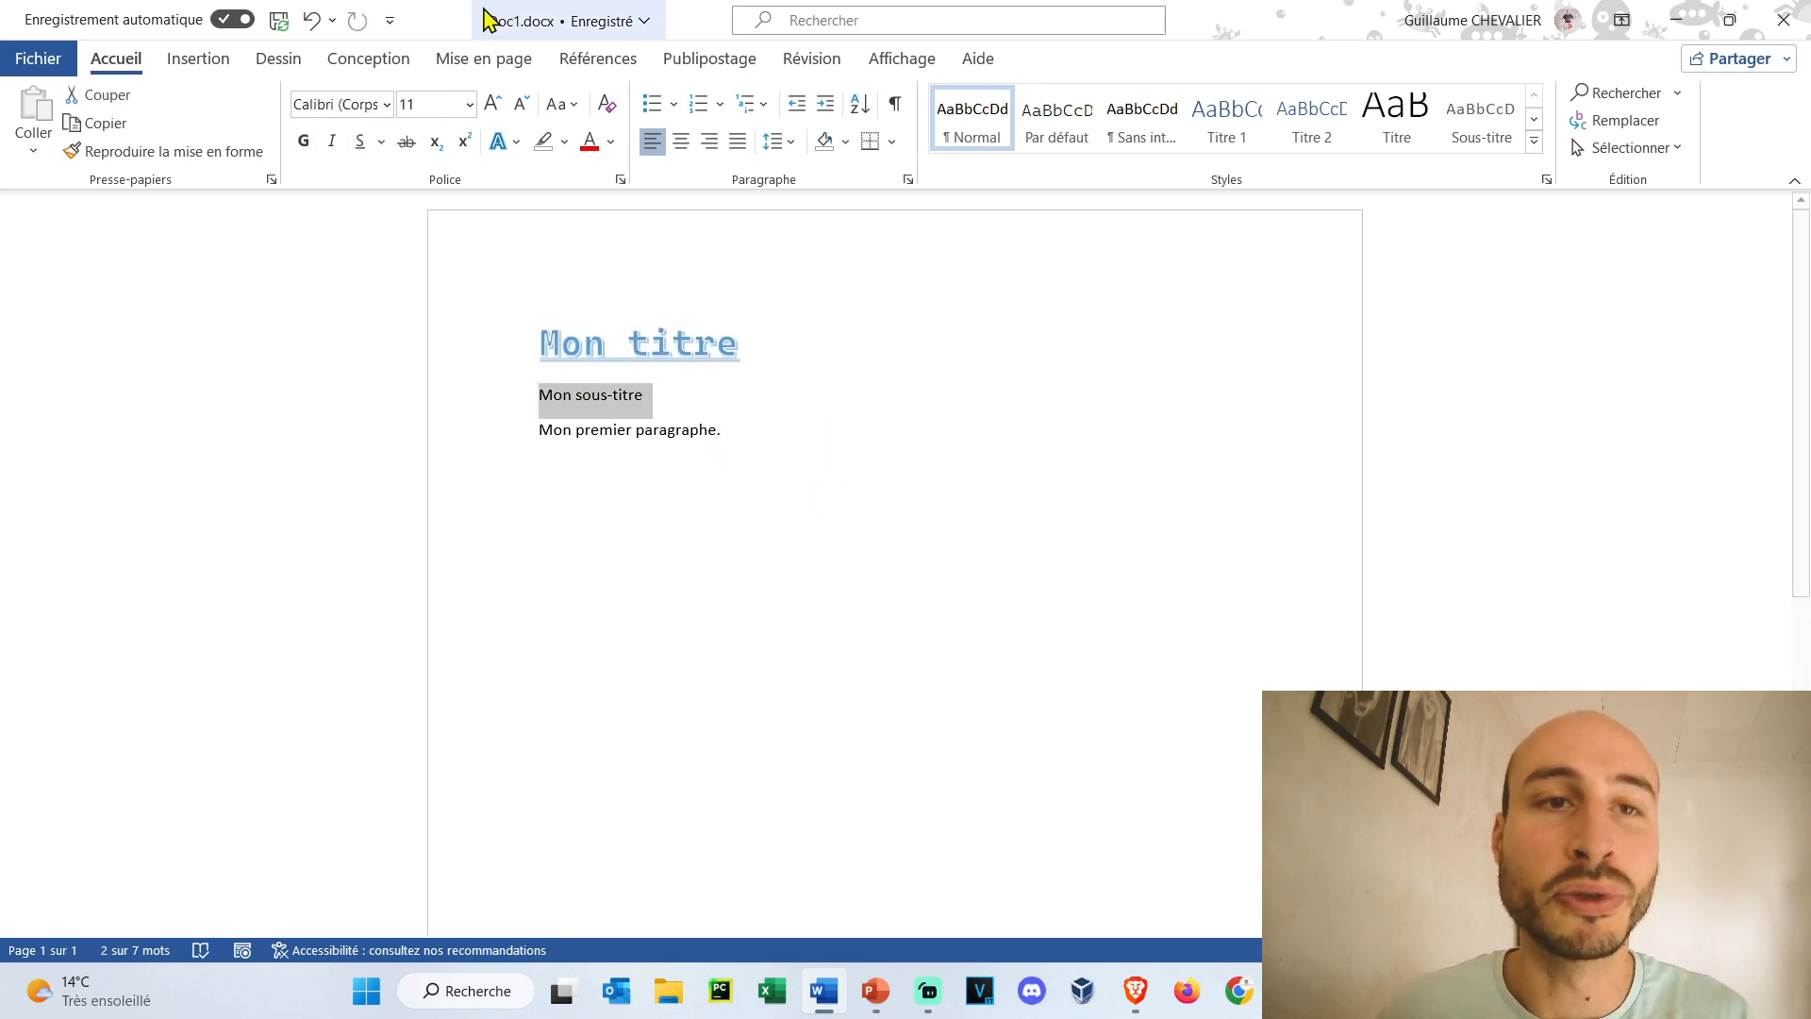
click(303, 141)
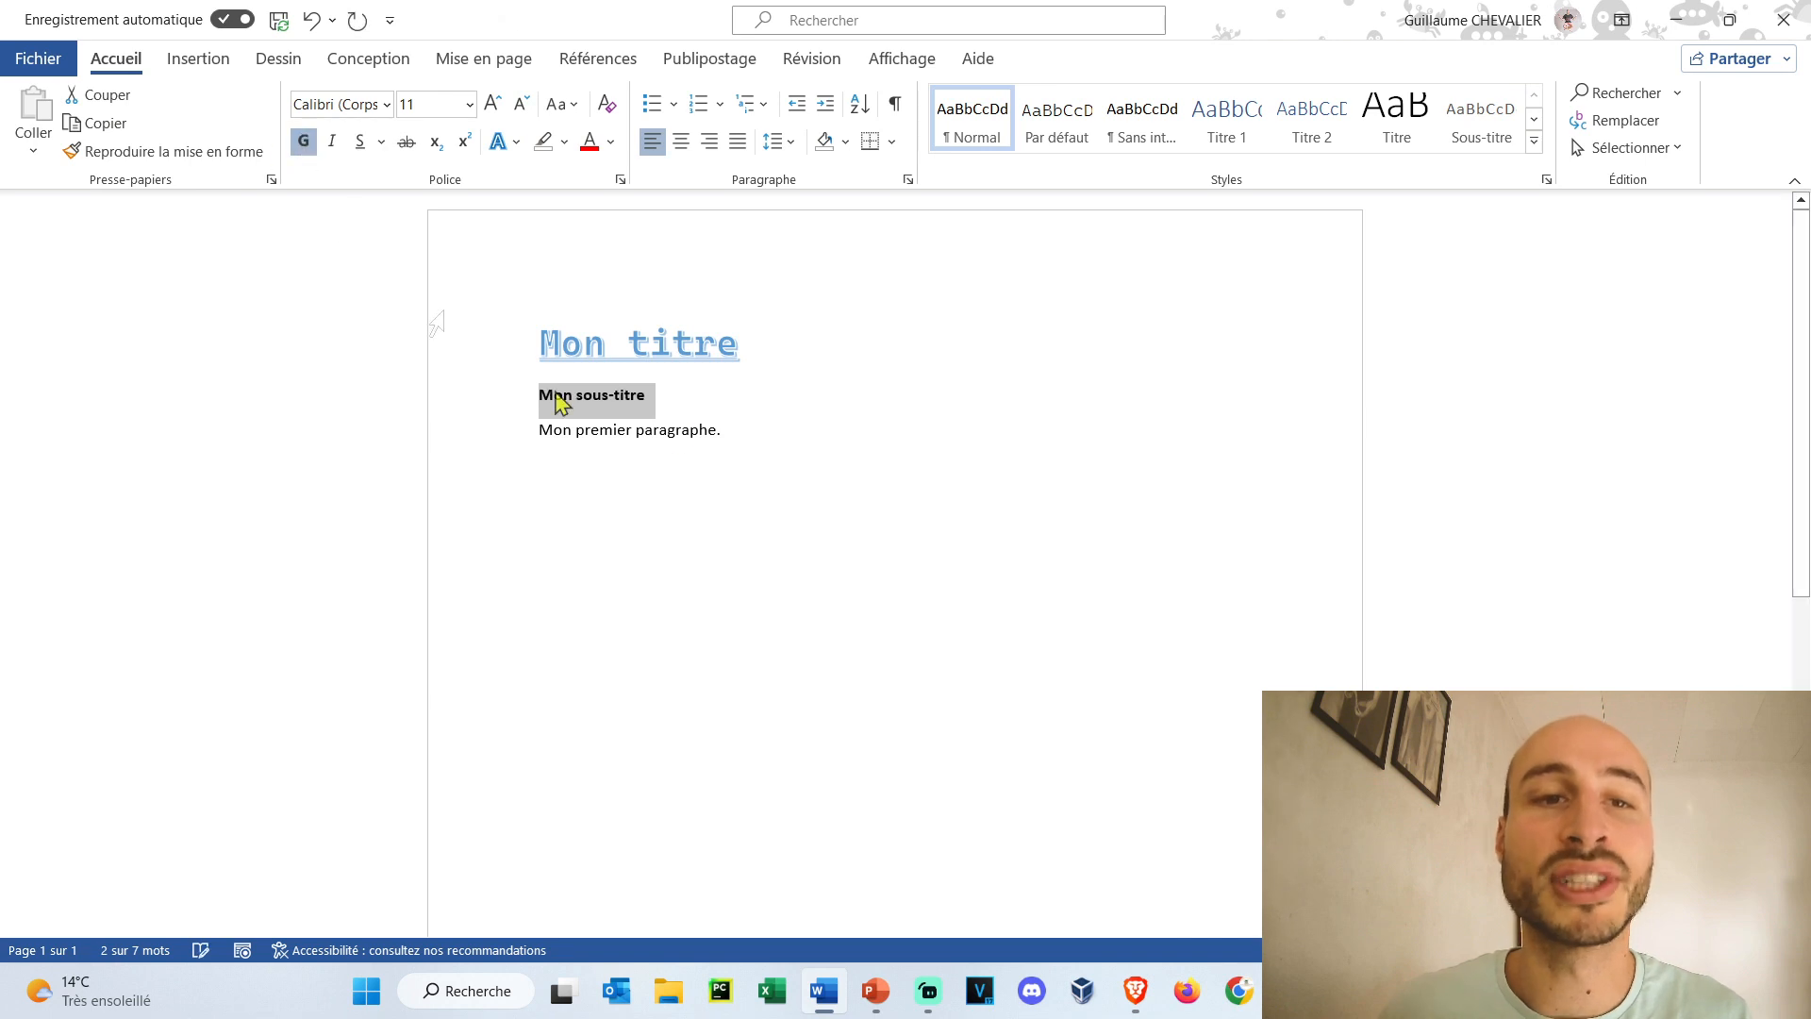
drag(727, 431, 539, 431)
key(ctrl+c)
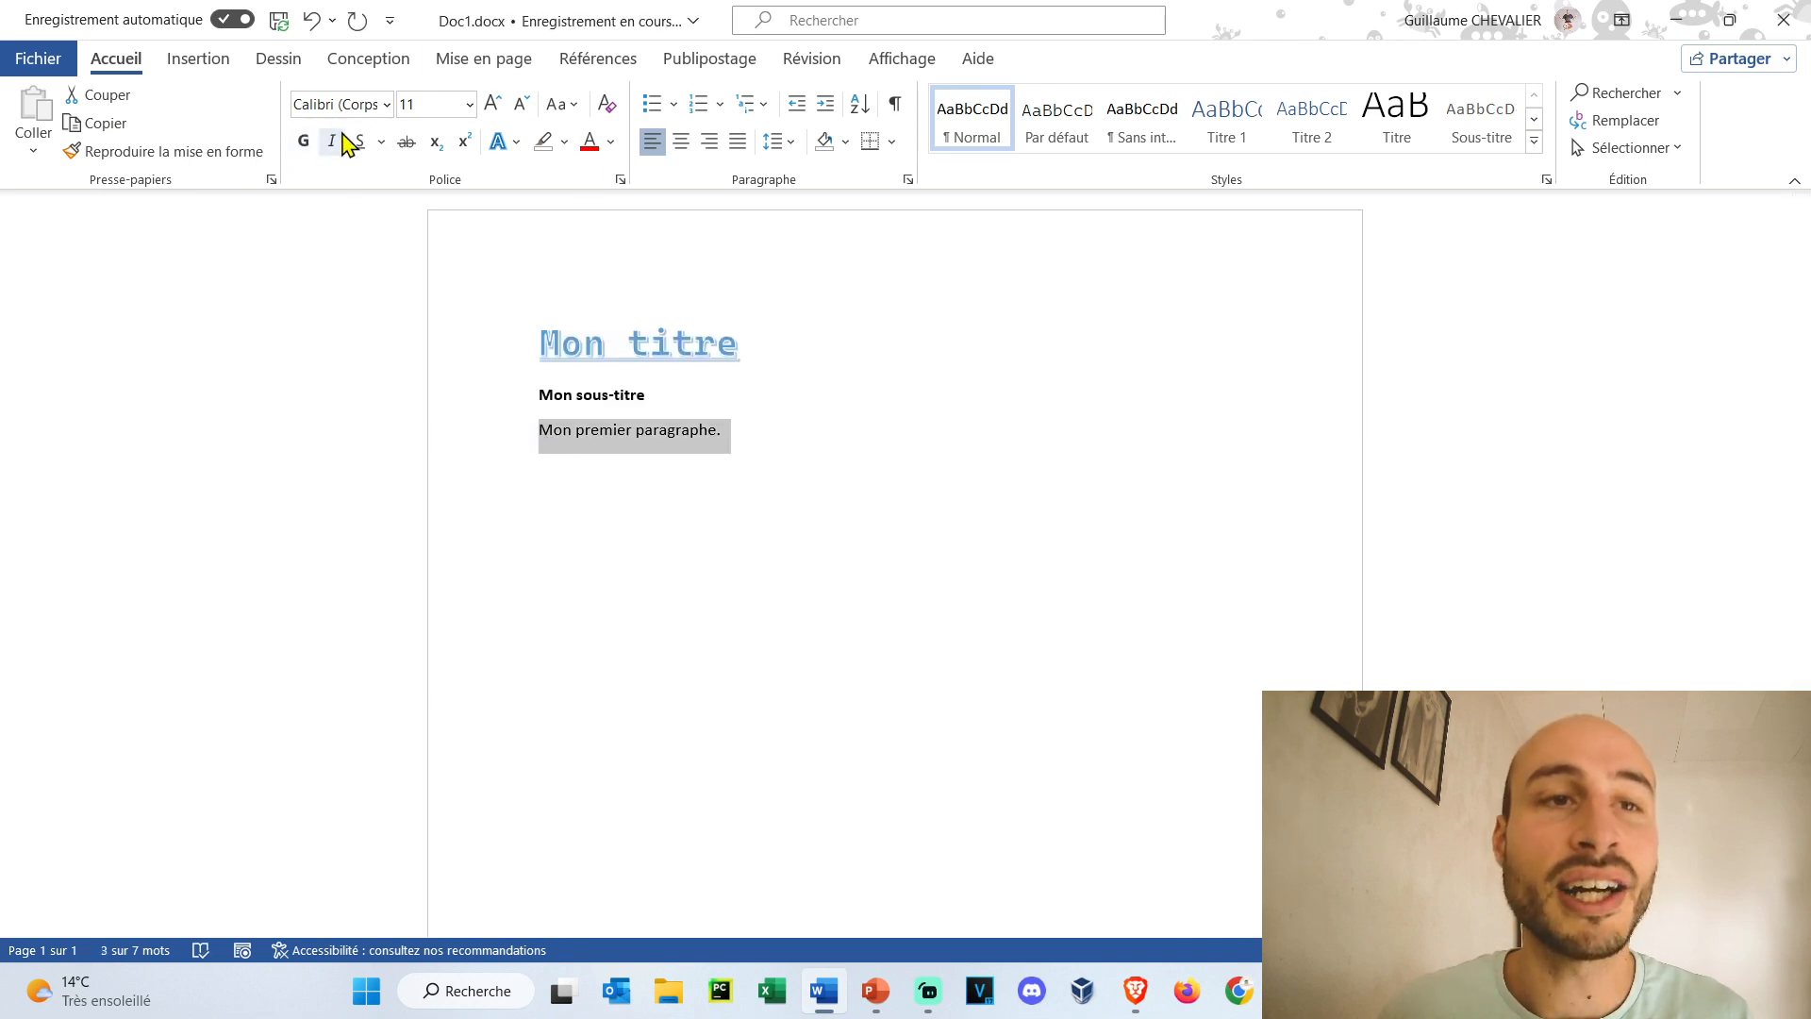
click(340, 139)
click(702, 465)
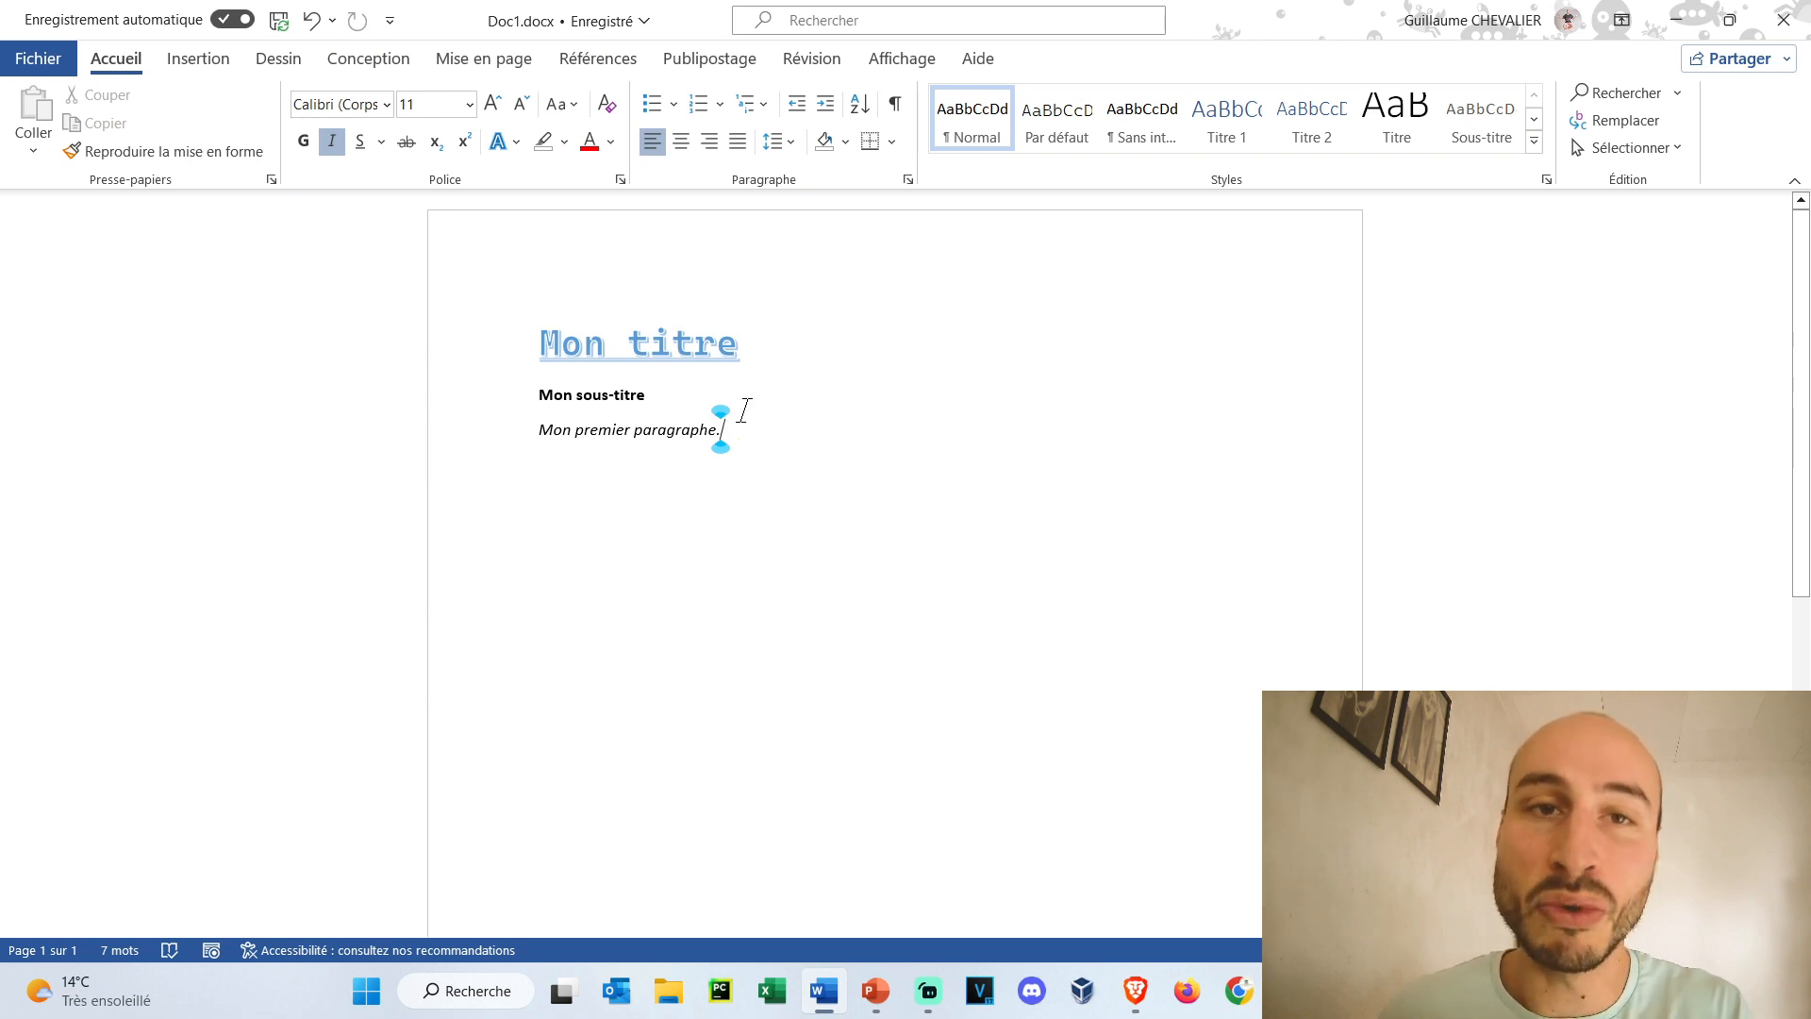
Centre the title "Mon titre" on the page.
click(543, 342)
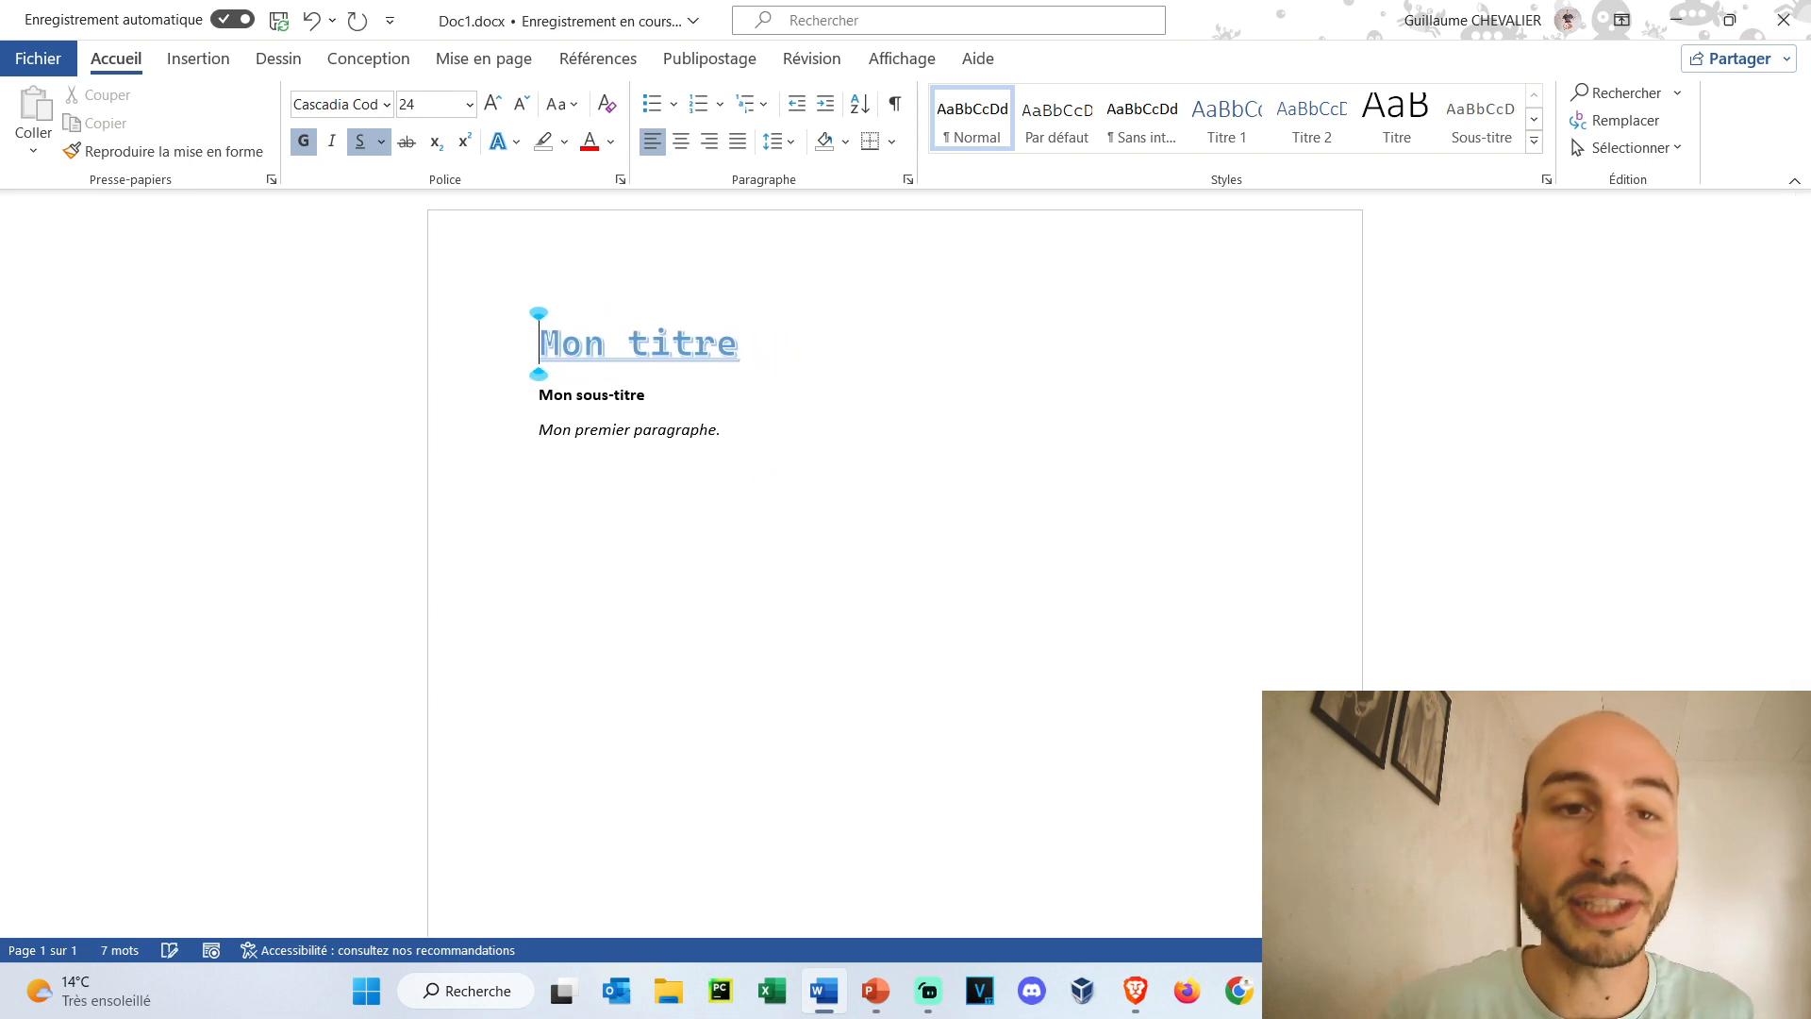
click(681, 144)
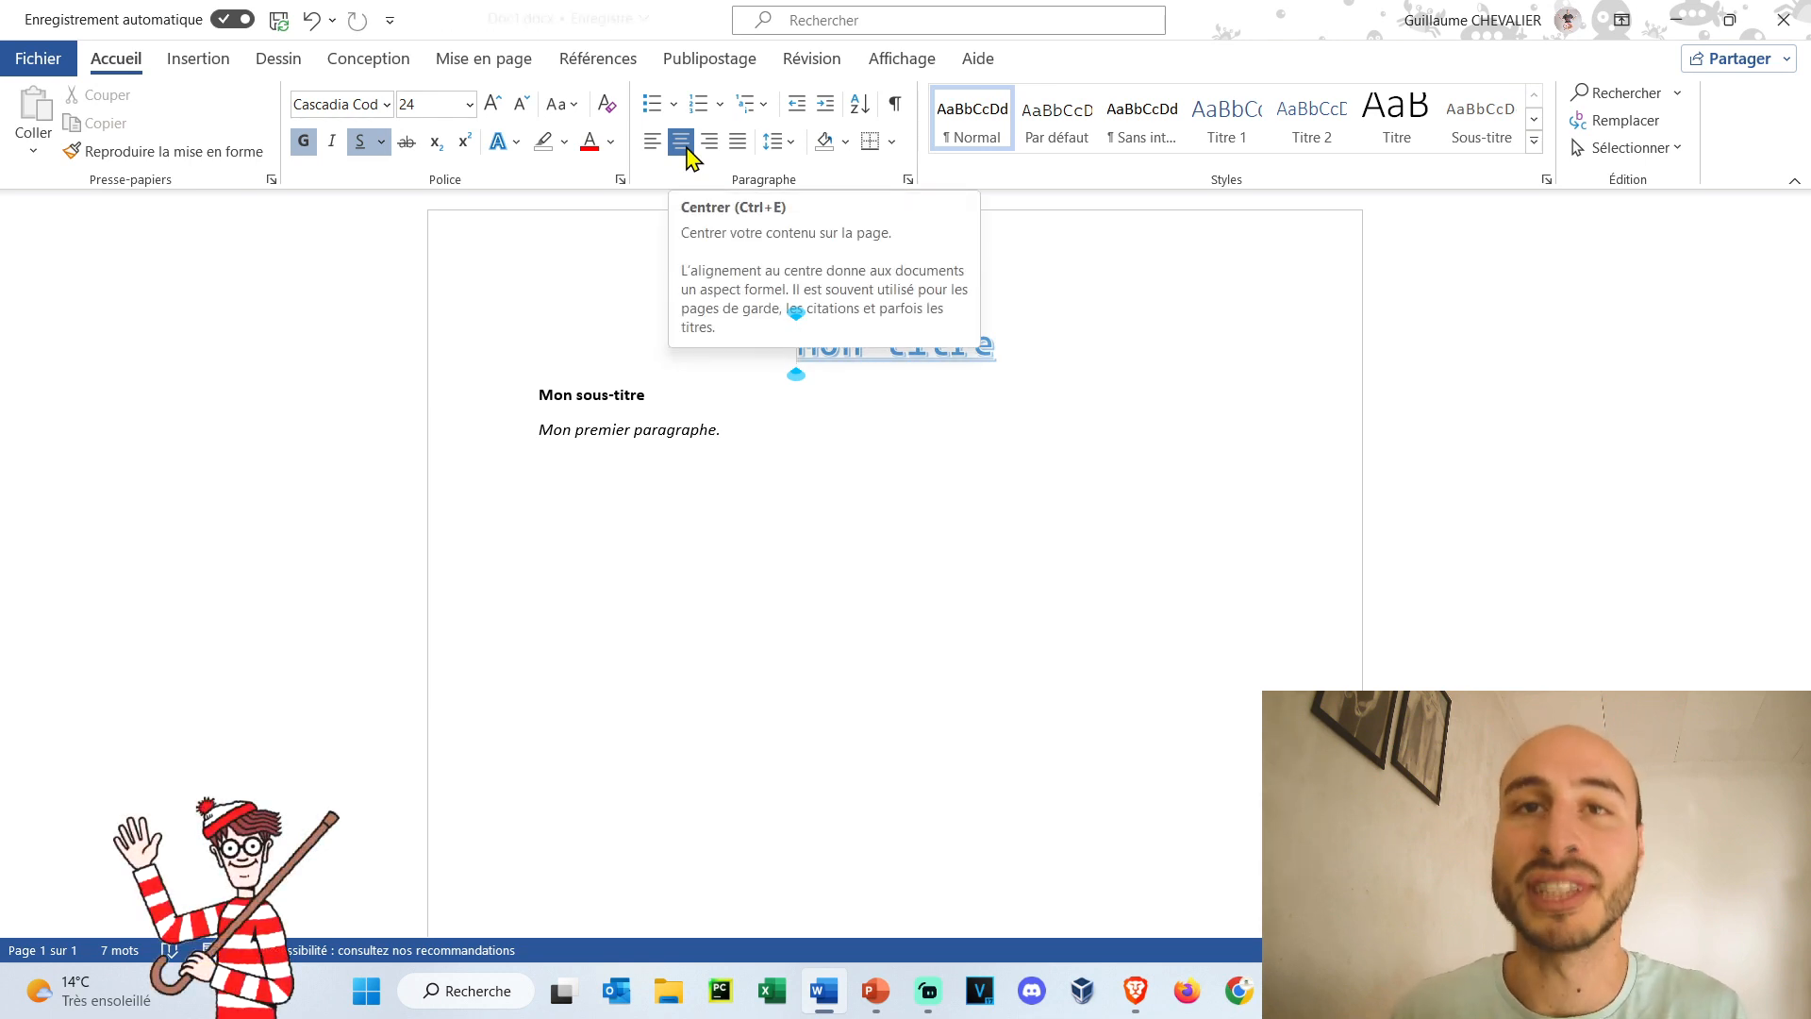
Set the line spacing of the subtitle and paragraph to 2,0 and shade both with Orange, Accentuation2, plus clair 80 %.
drag(731, 436, 566, 396)
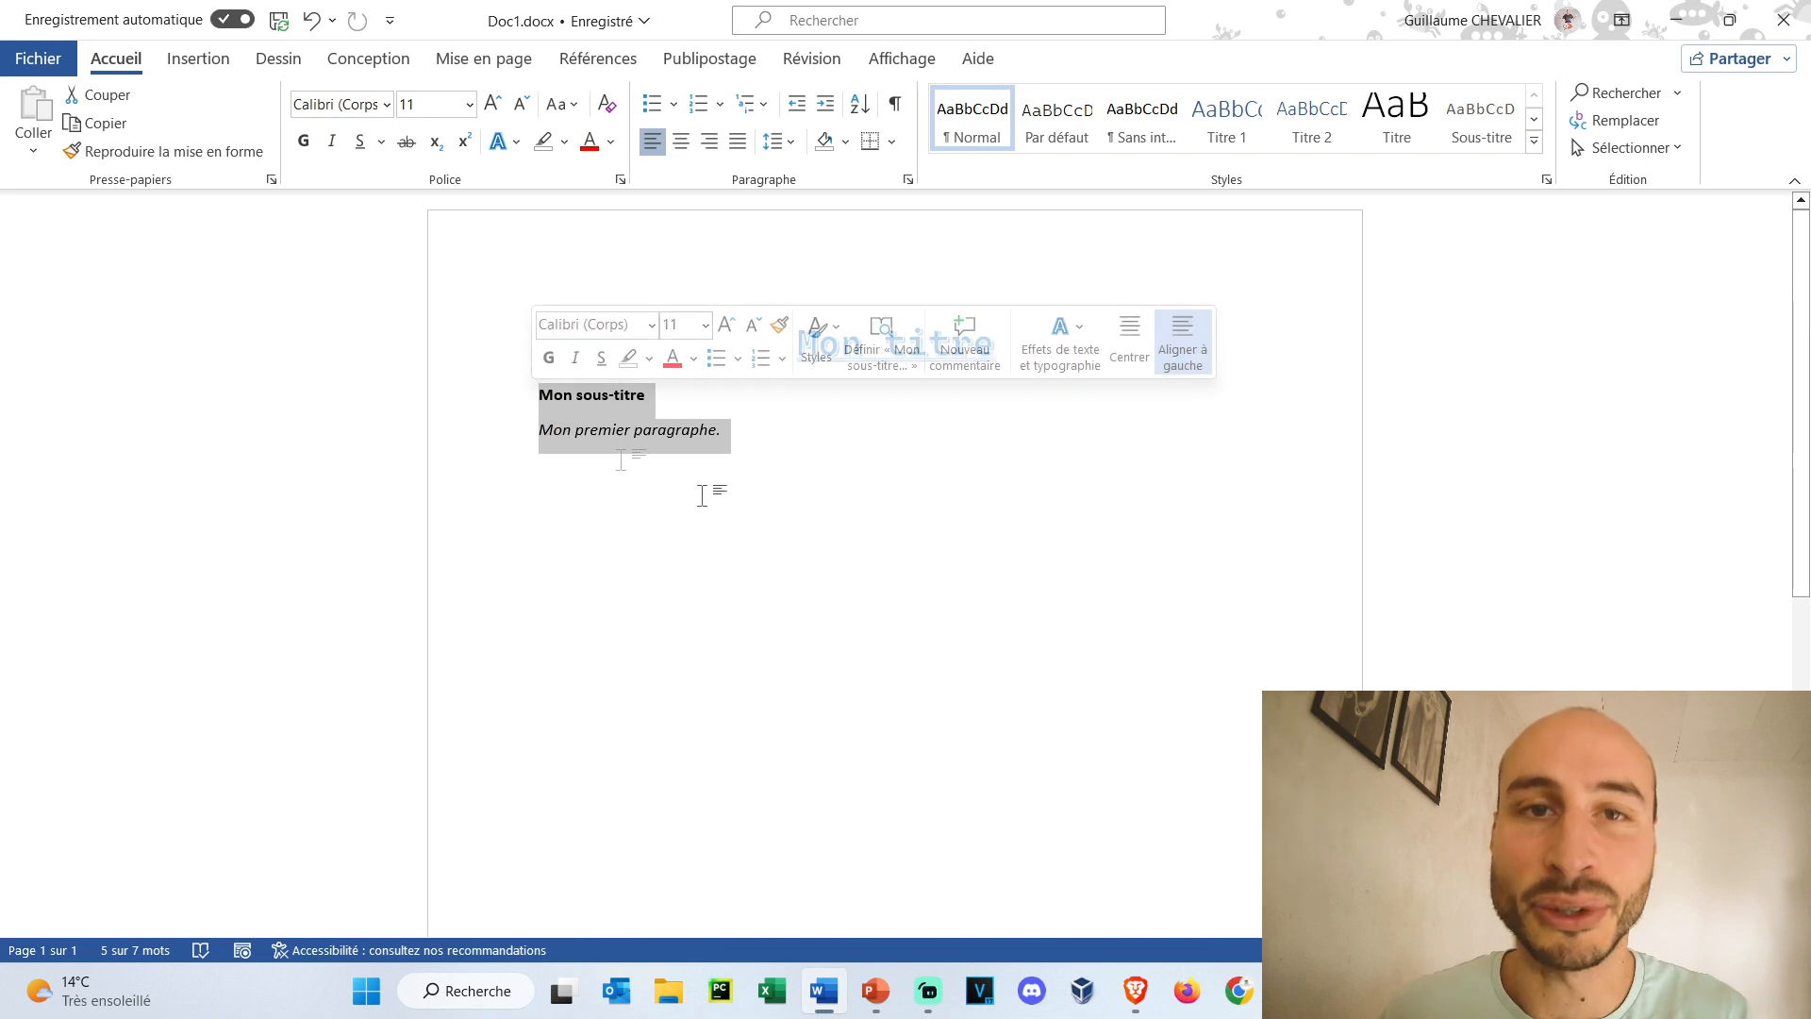
click(795, 154)
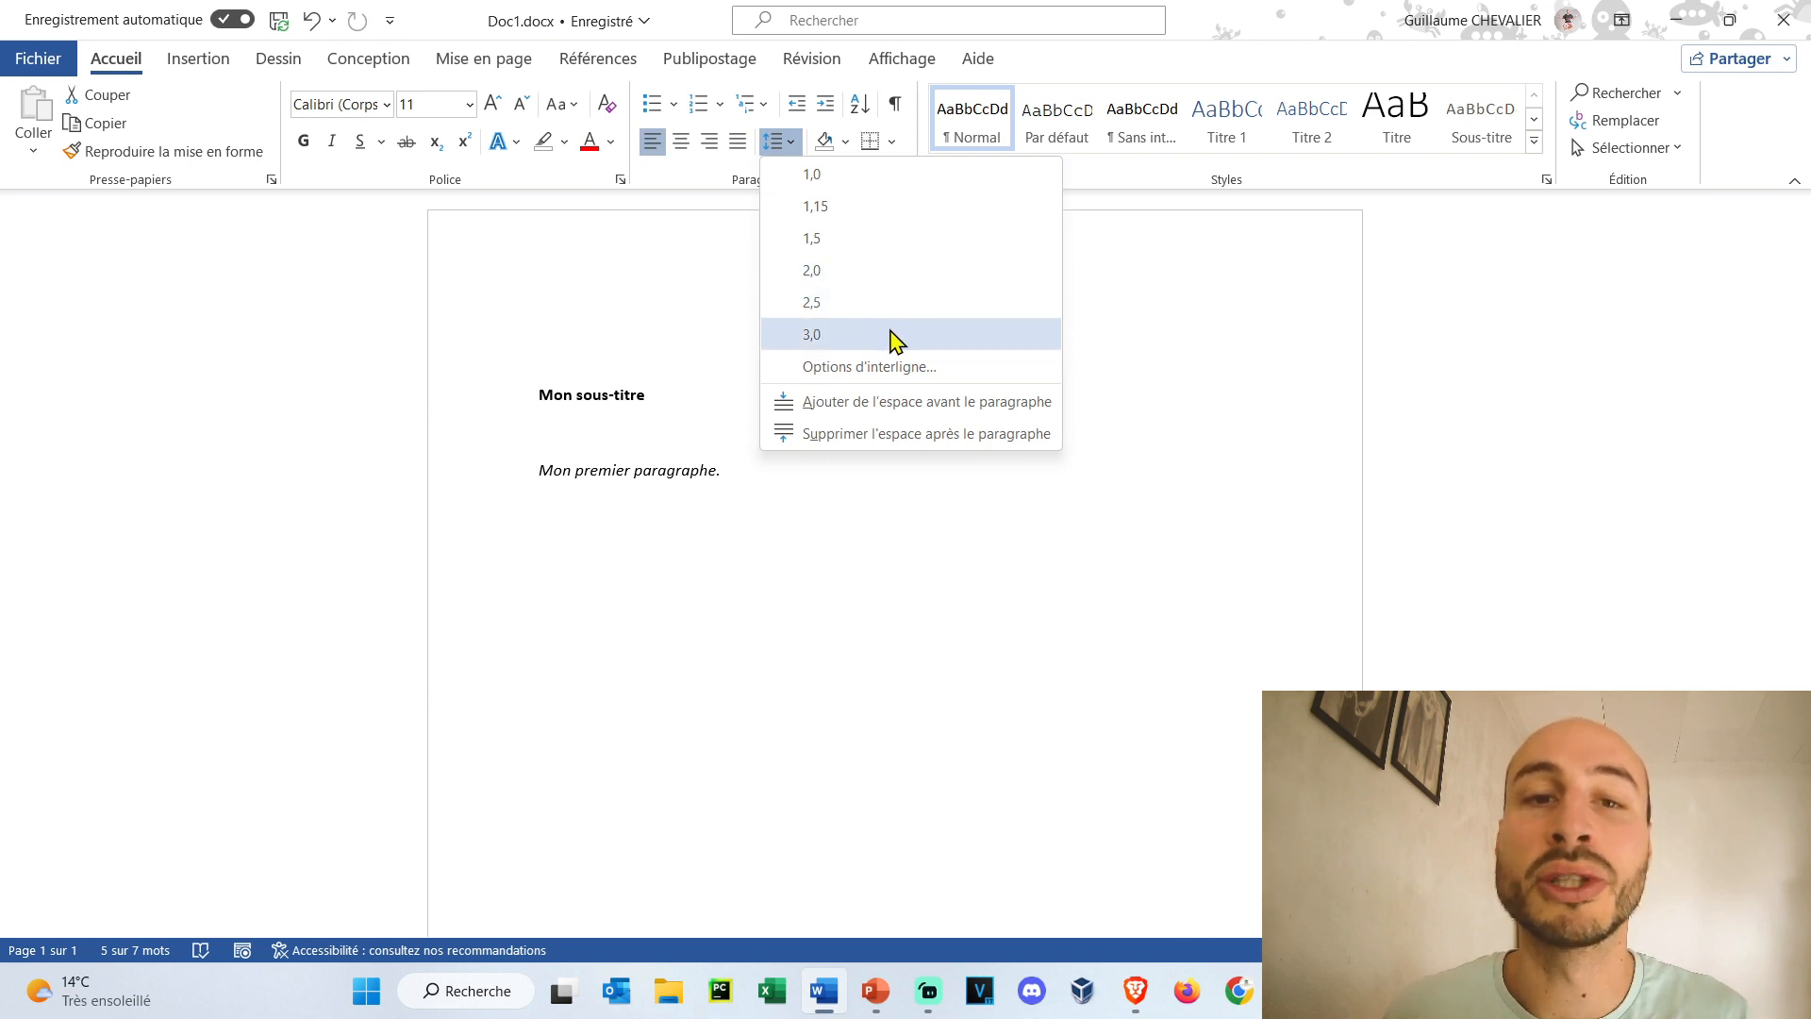
click(909, 280)
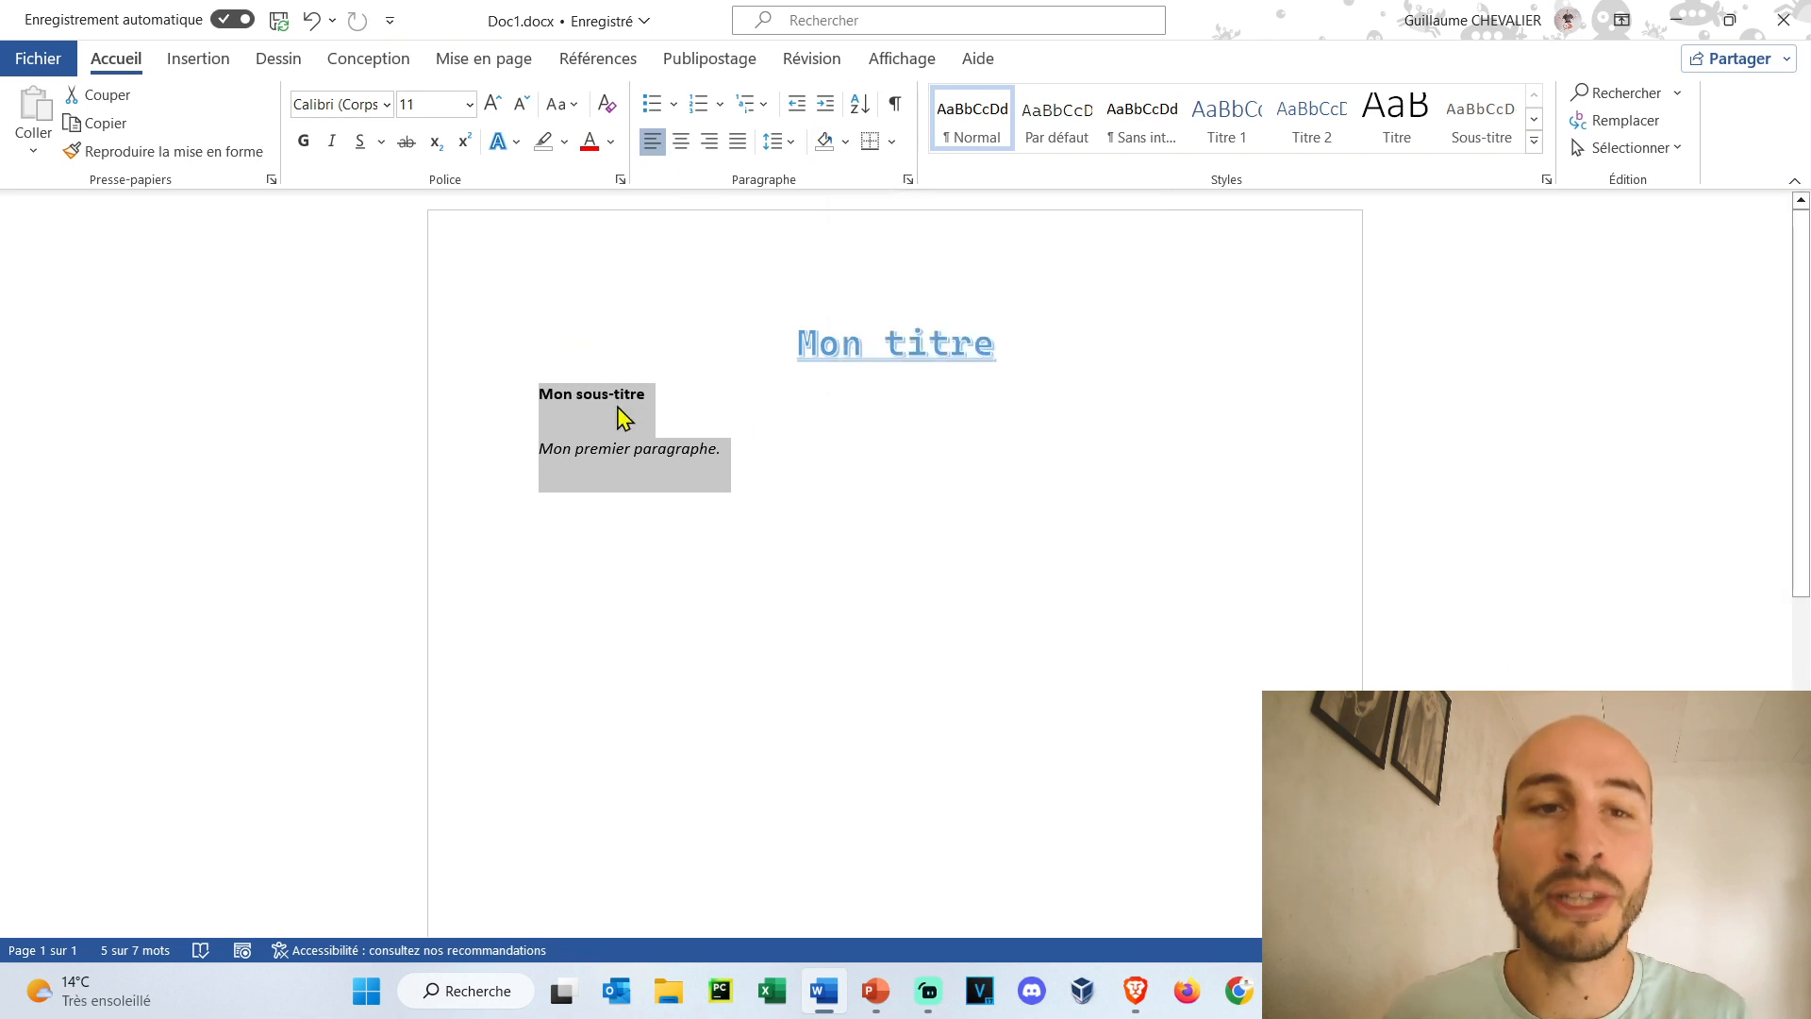
click(849, 145)
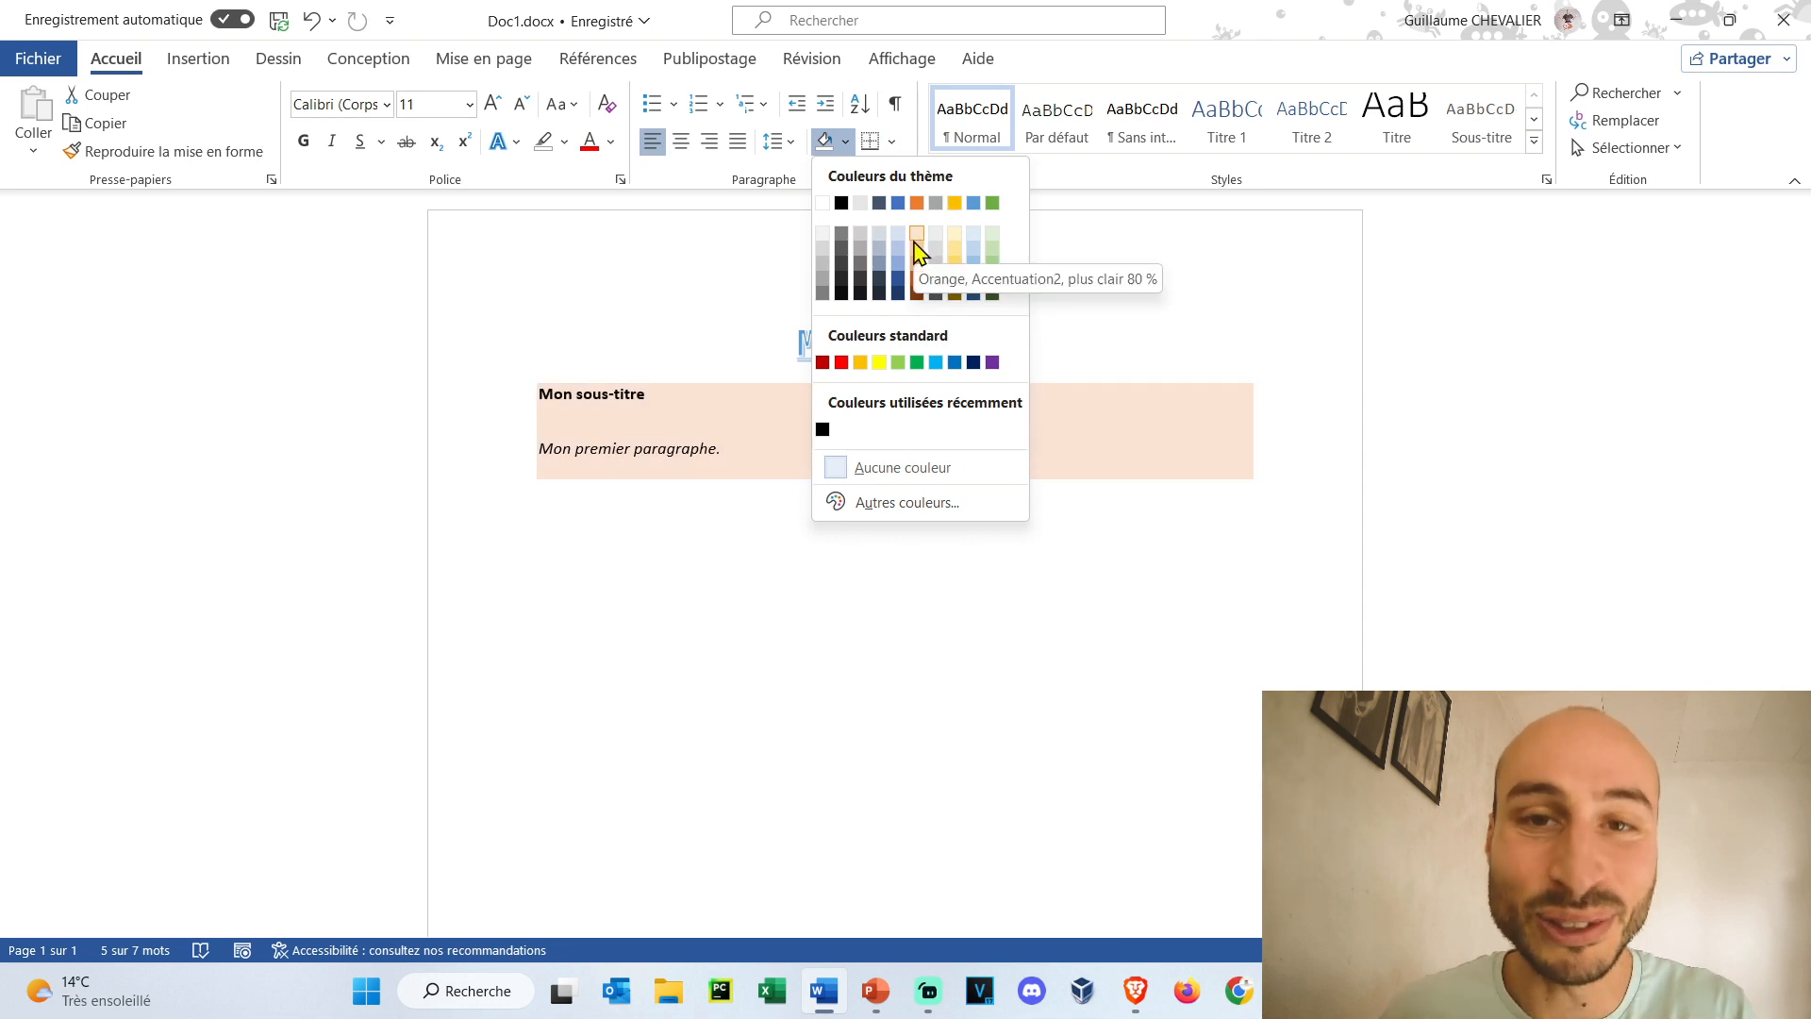
click(916, 248)
click(861, 451)
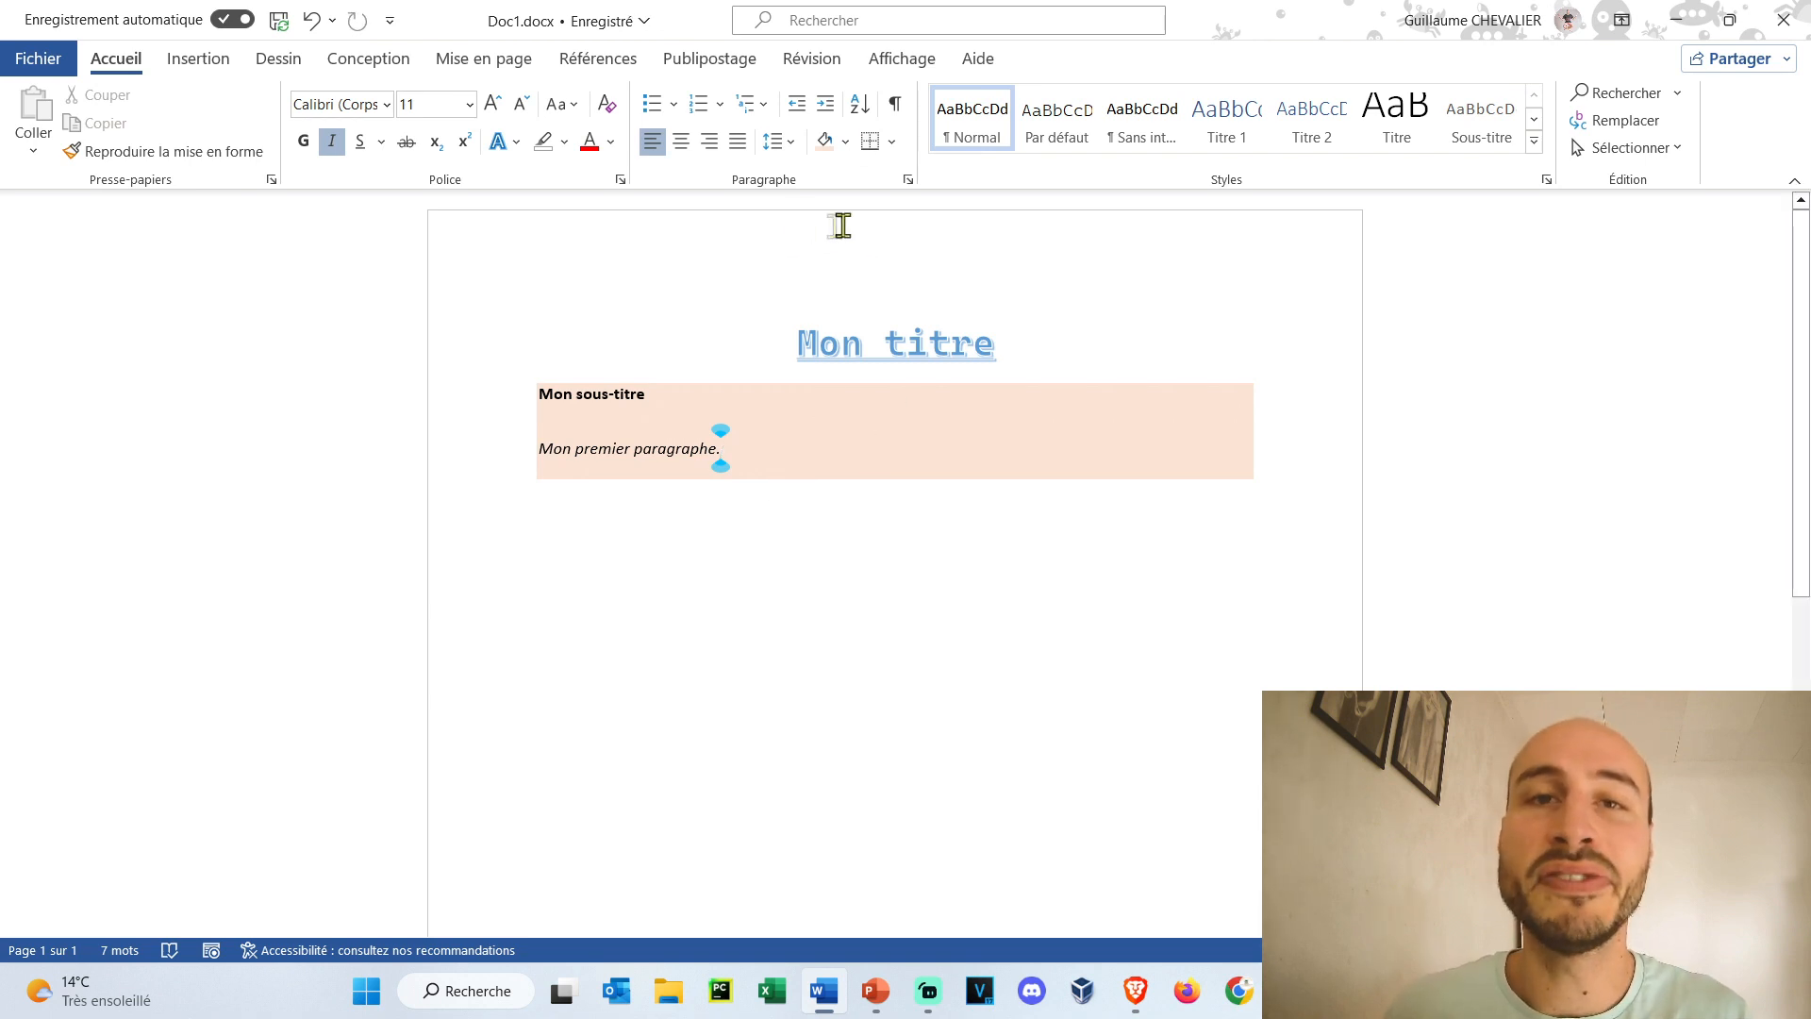
Show the formatting marks and add two paragraphs after the first one, filling the second with a run of spaces and three tabs.
click(895, 111)
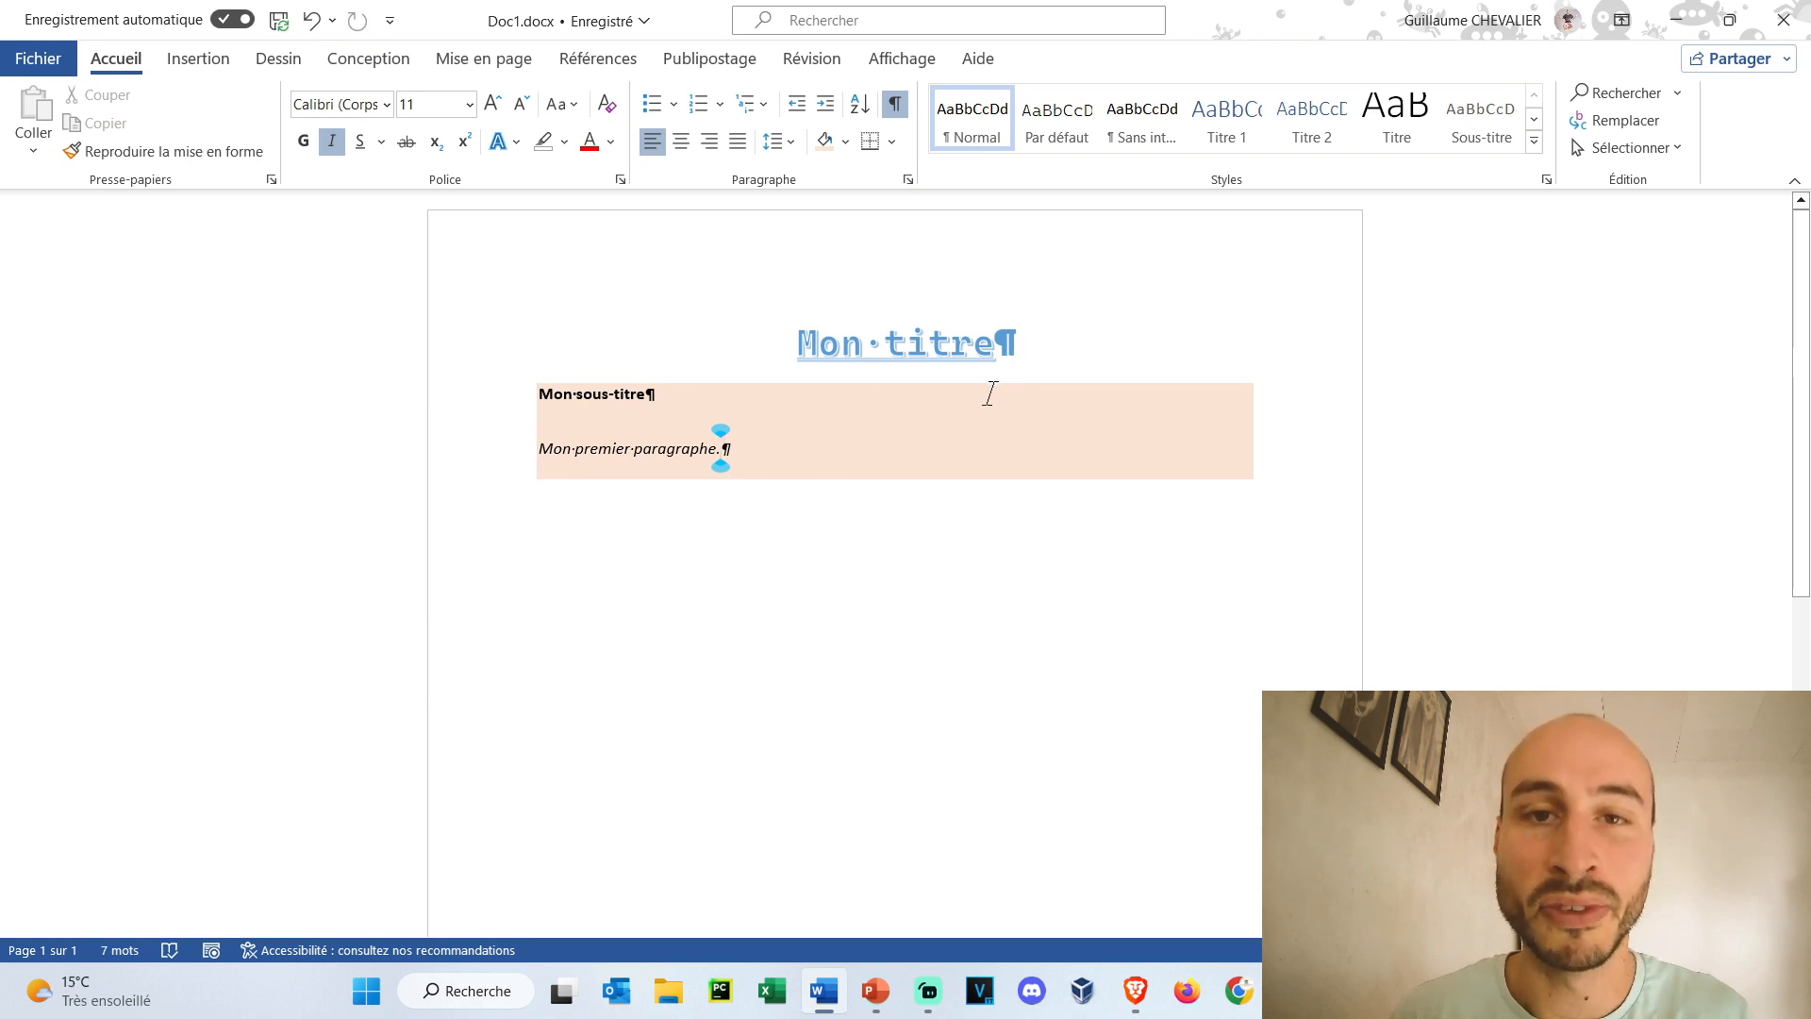
key(Return)
key(Return)
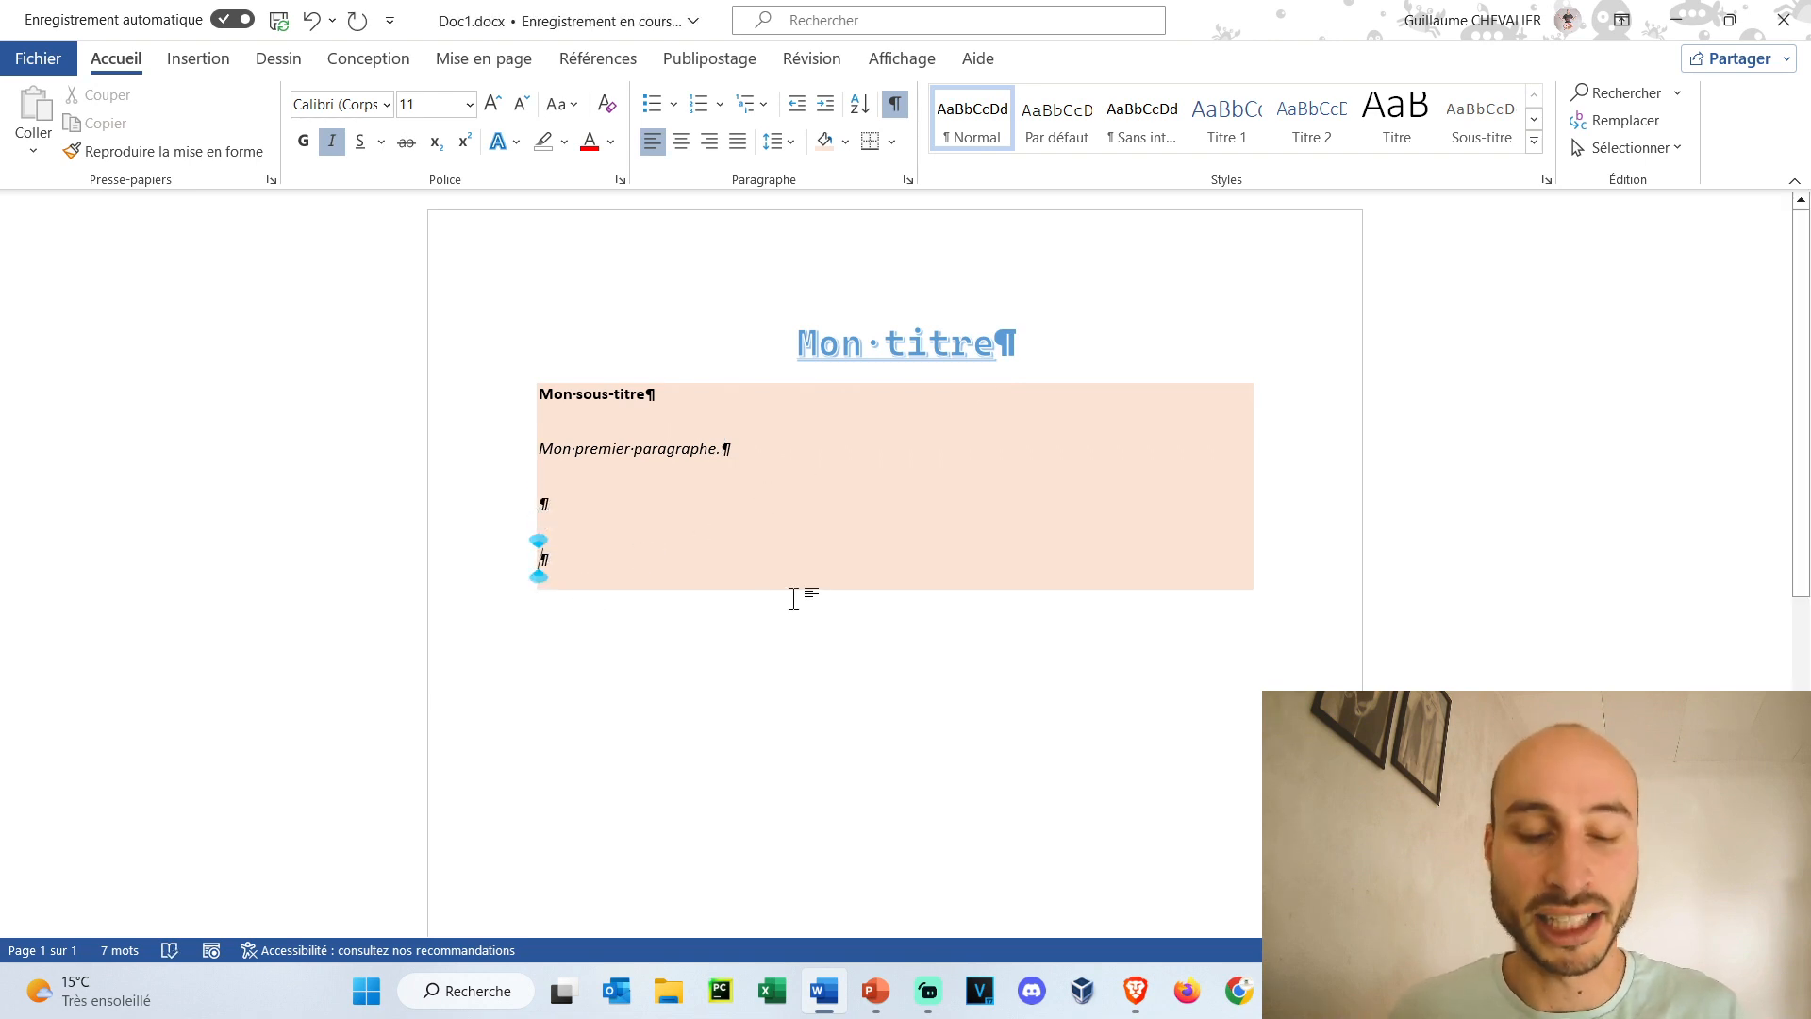
text(...................................)
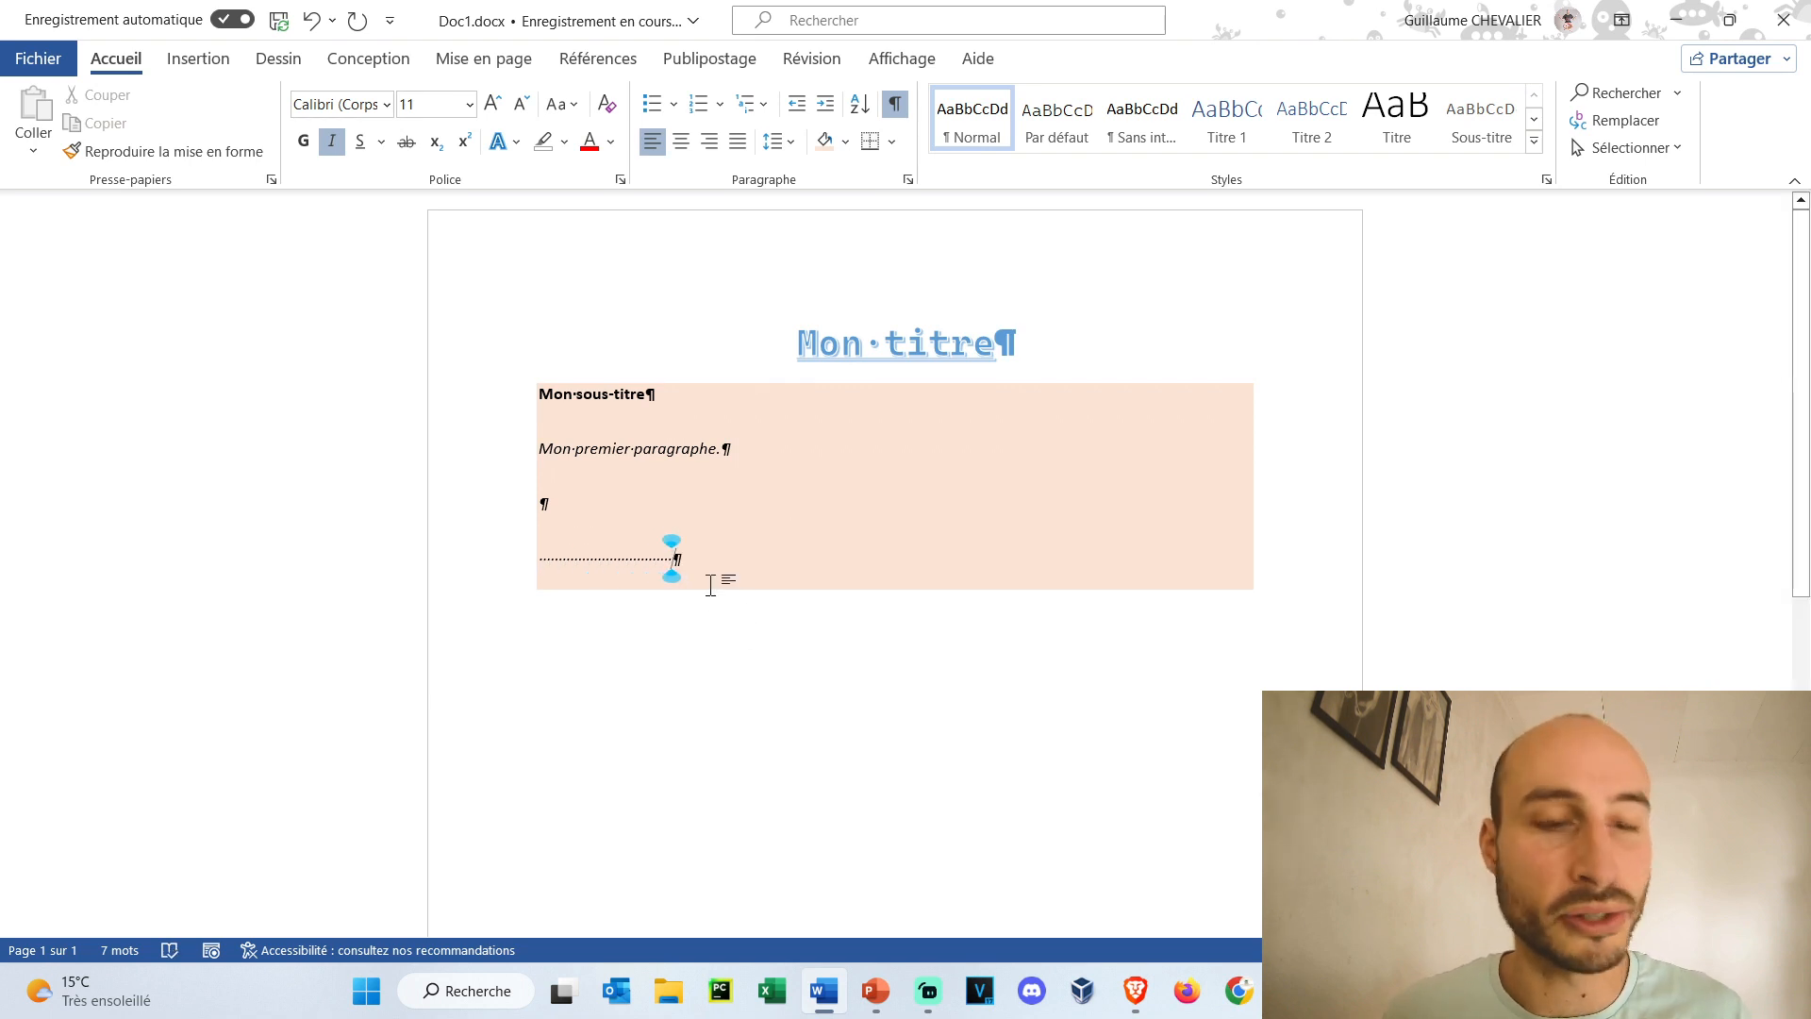
key(Tab)
key(Tab)
key(Tab)
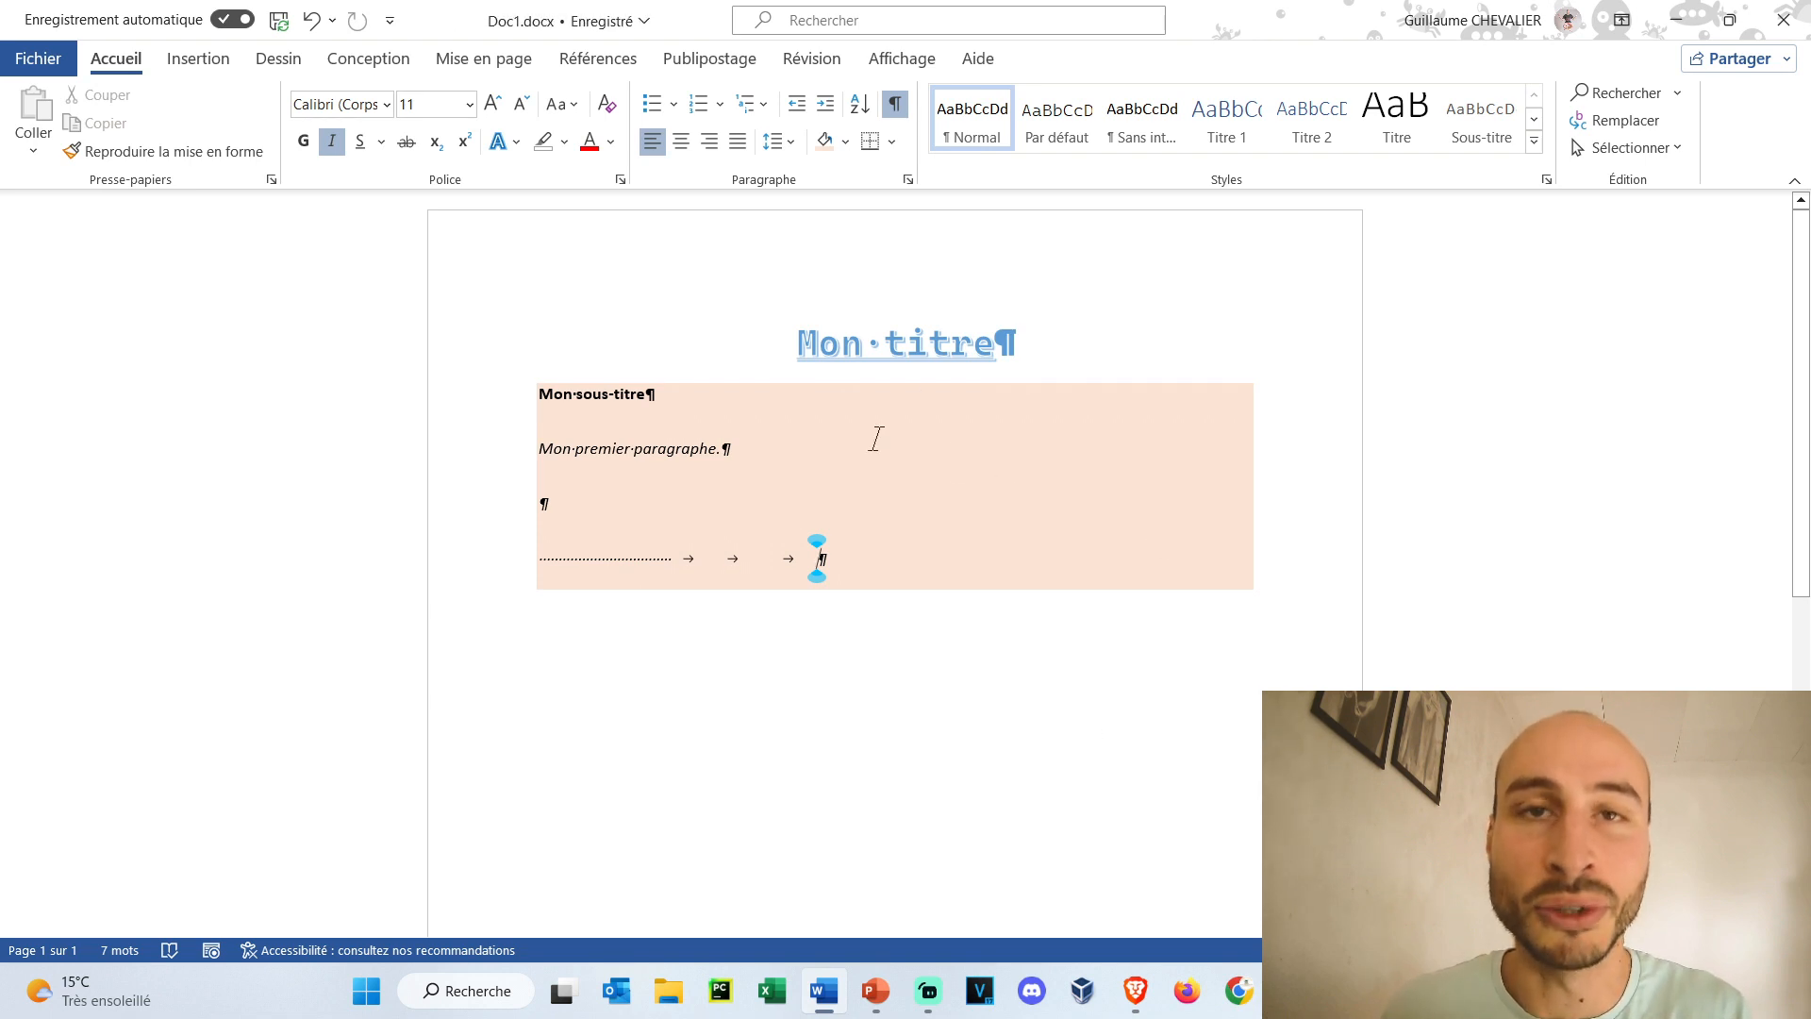
Hide the formatting marks and show them again to compare both views of the page.
click(895, 103)
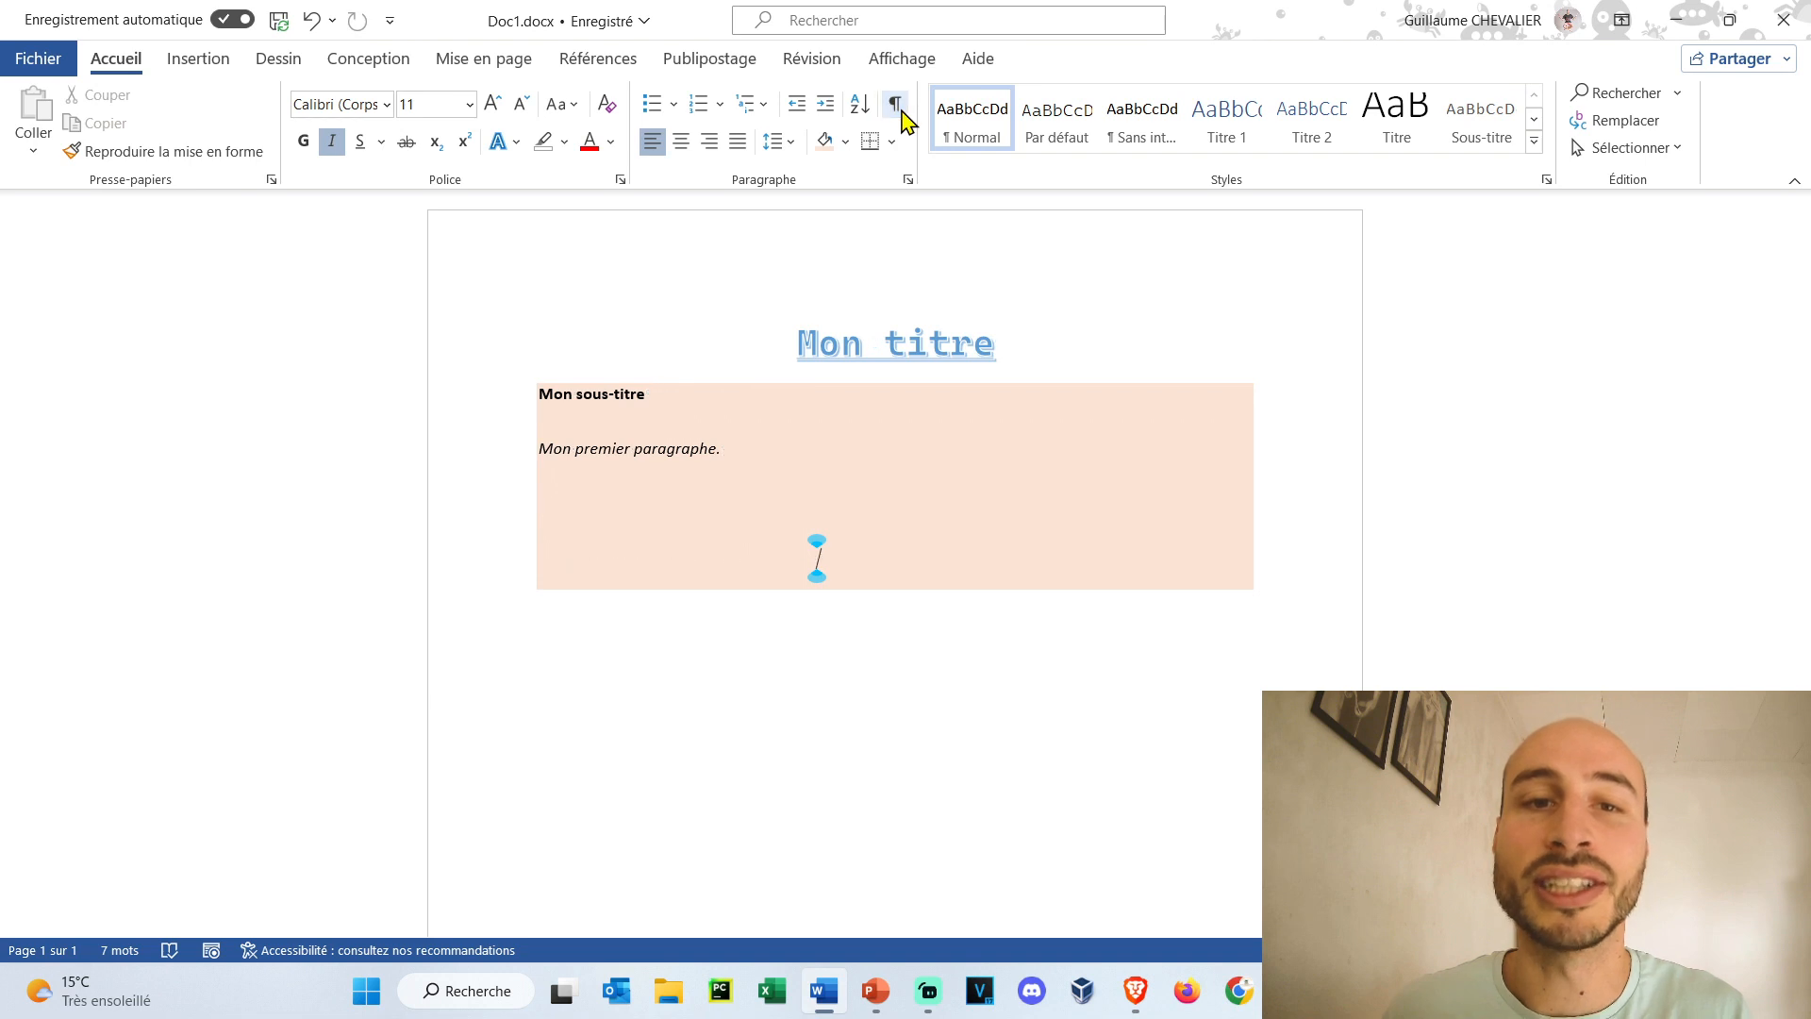
click(895, 104)
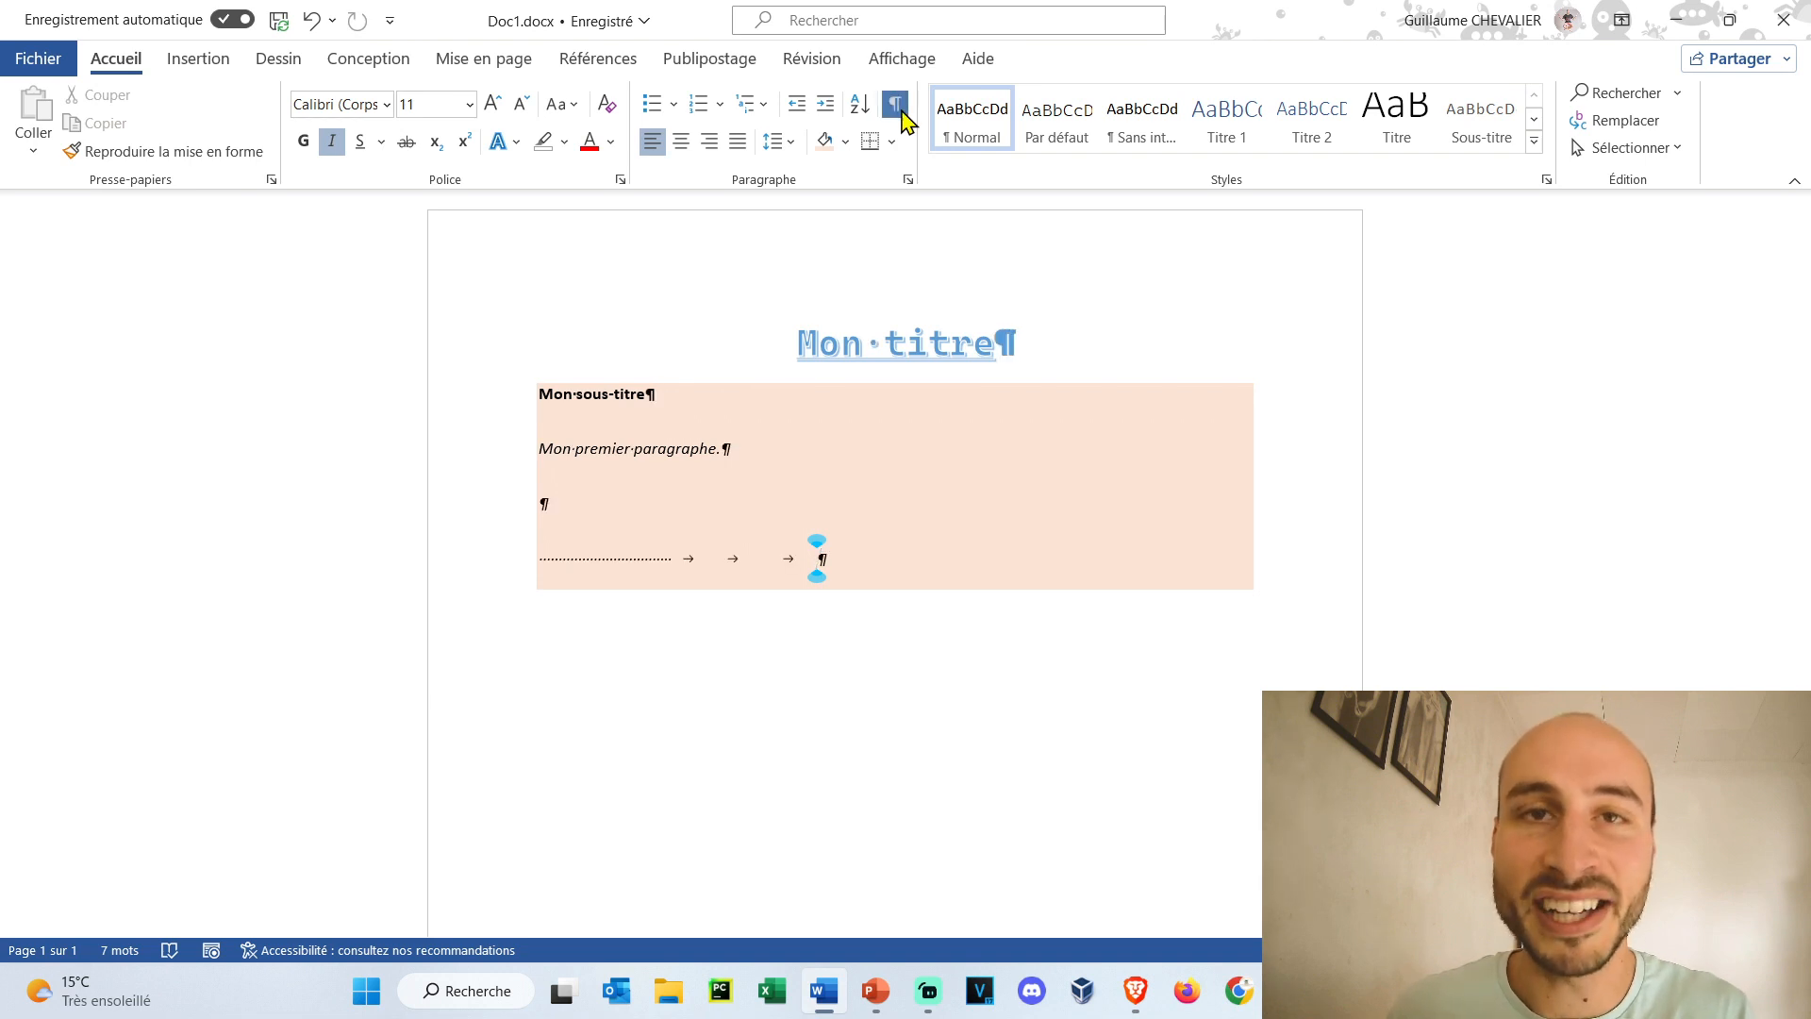
Paste the copied paragraph on a new line below the tabs, and try an empty paragraph after it, removing it again.
key(Return)
key(ctrl+v)
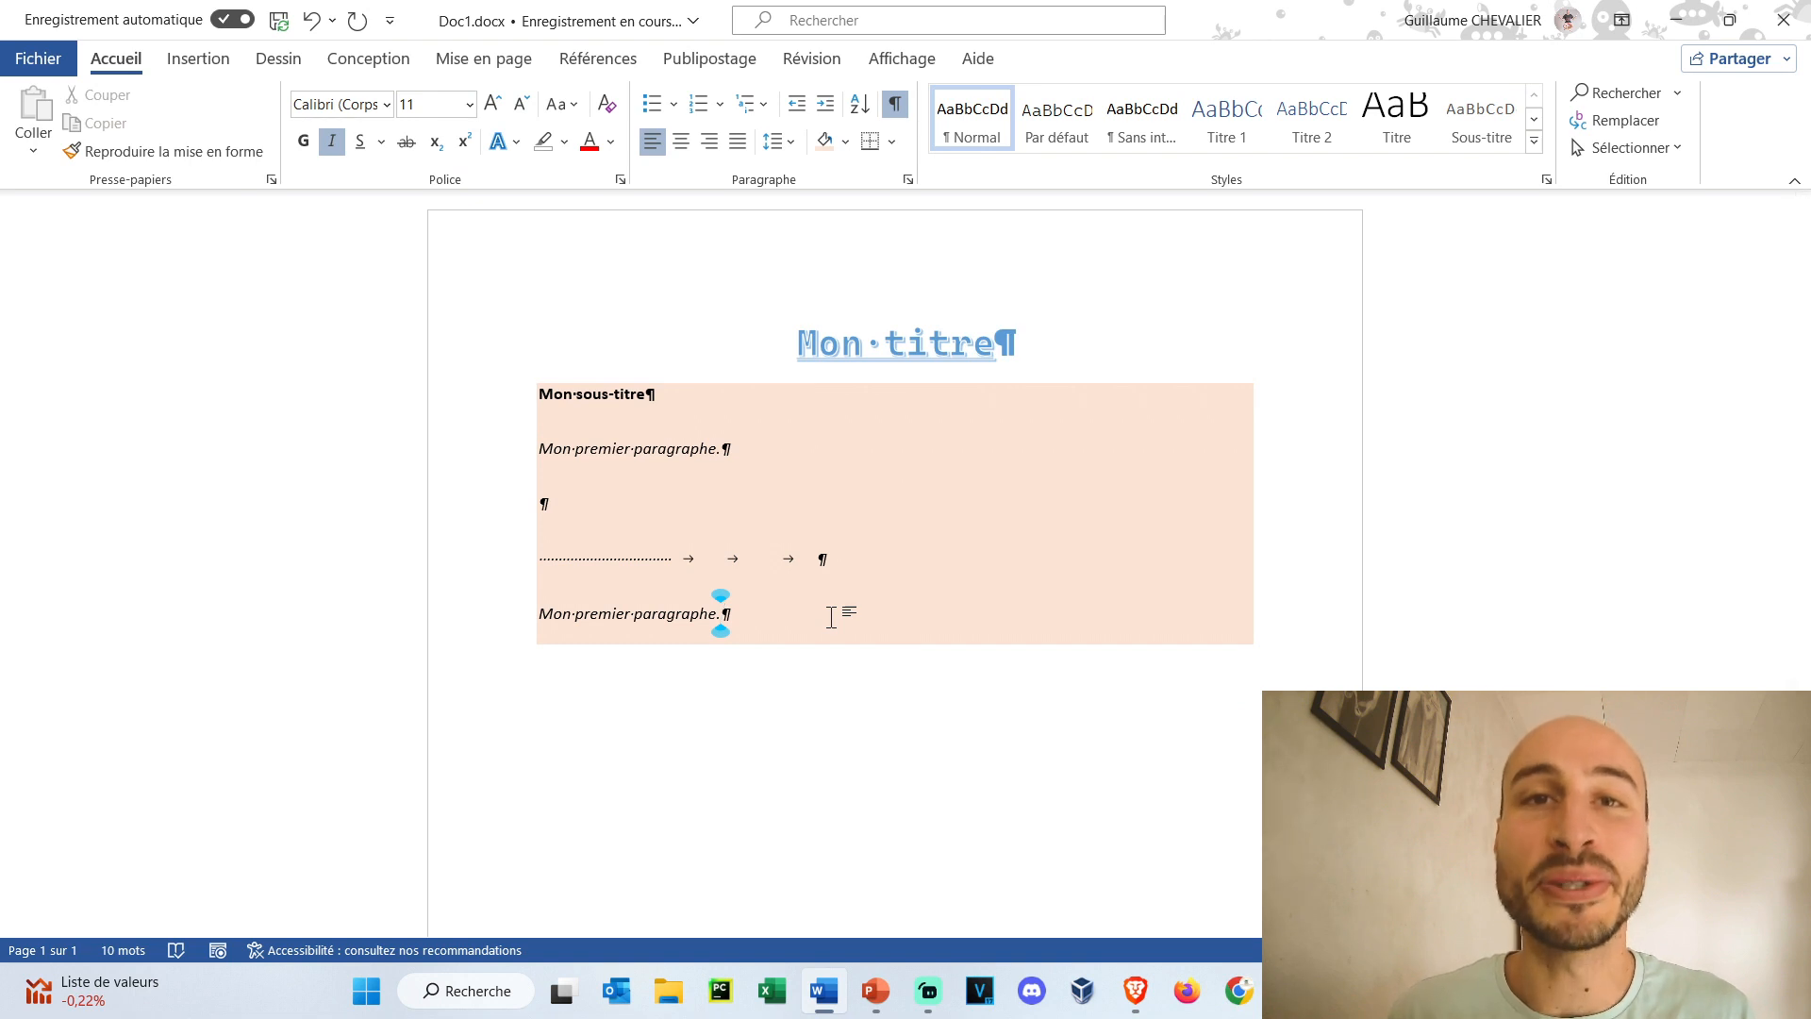
key(Return)
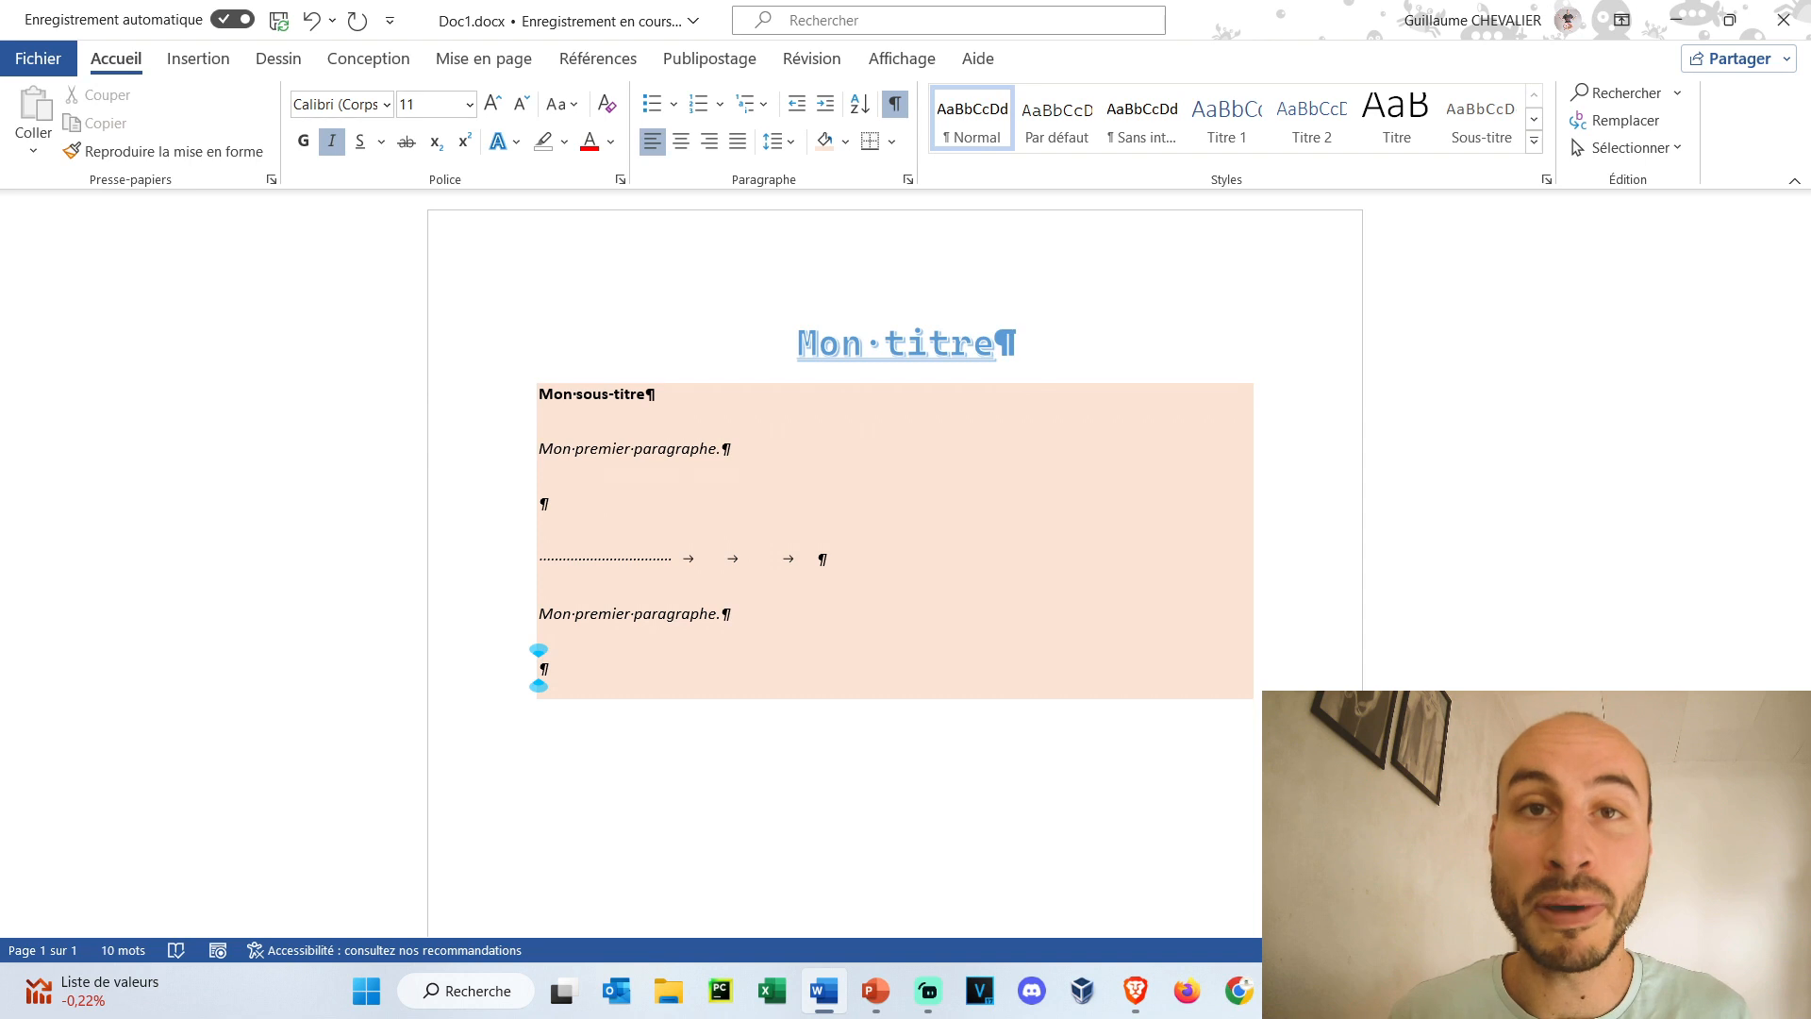
key(BackSpace)
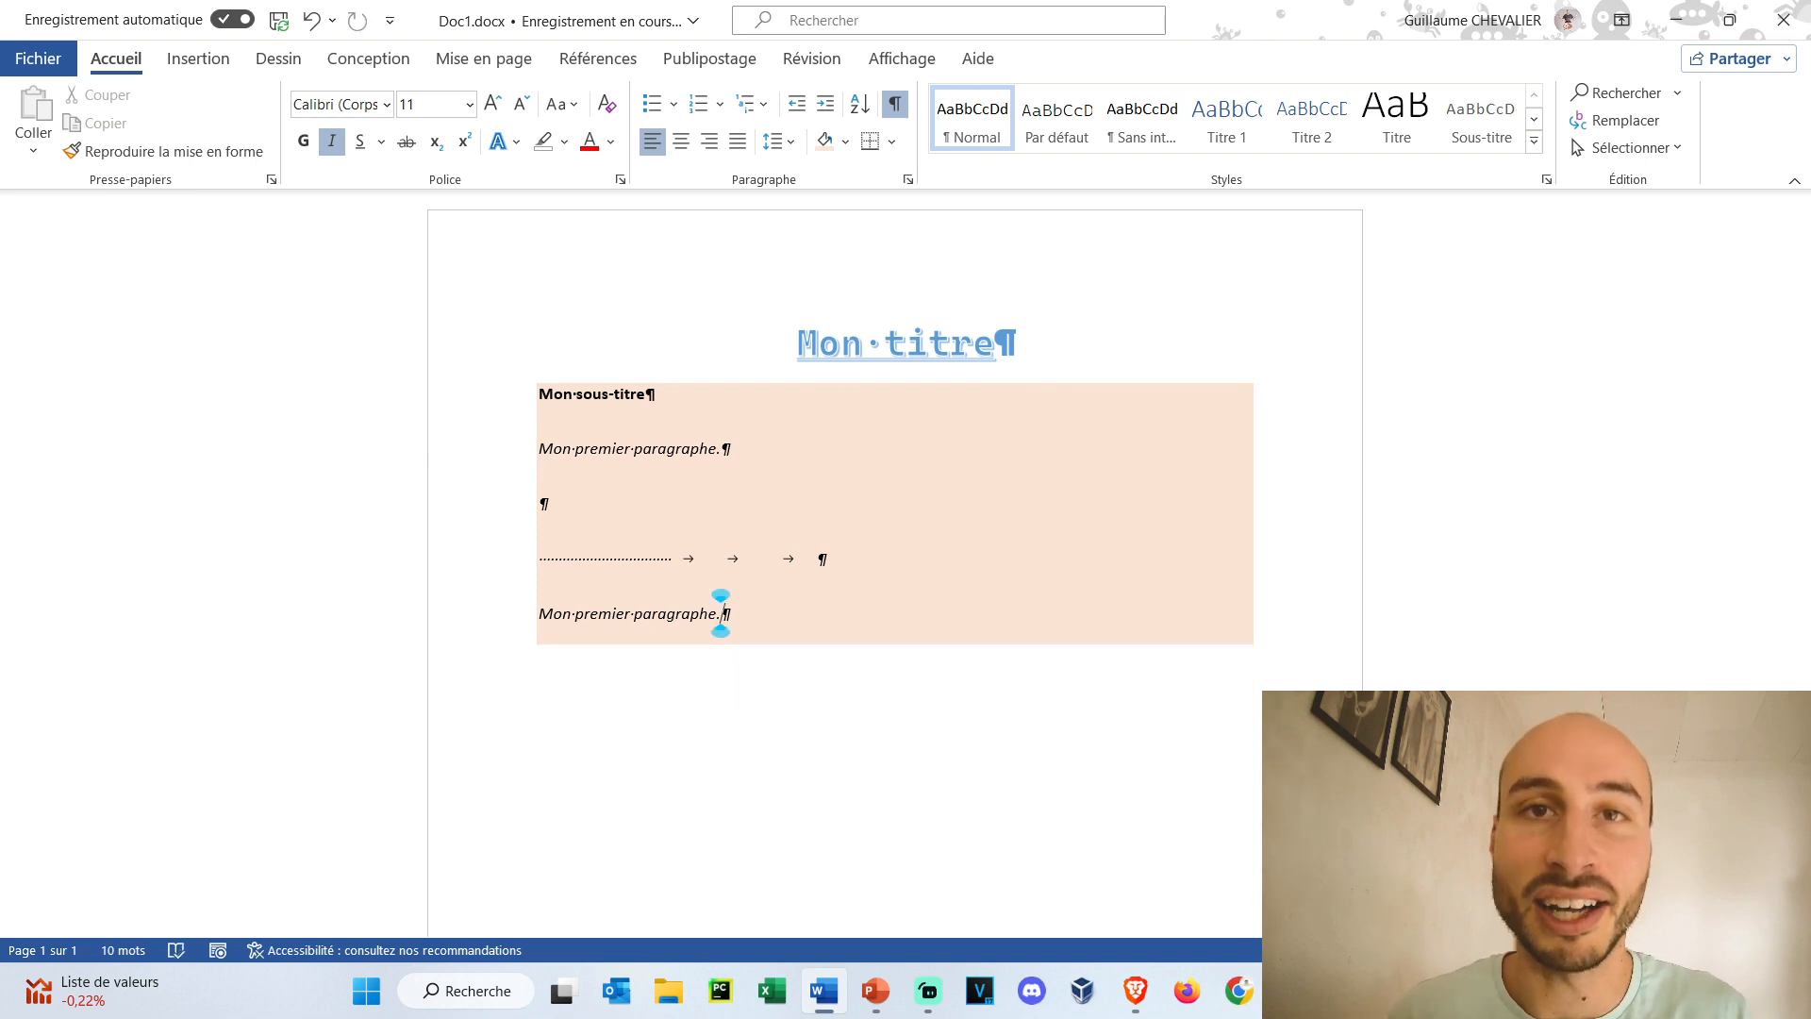
Try a manual line break after the pasted paragraph and place the cursor on the new line.
scroll(895, 514, down, 3)
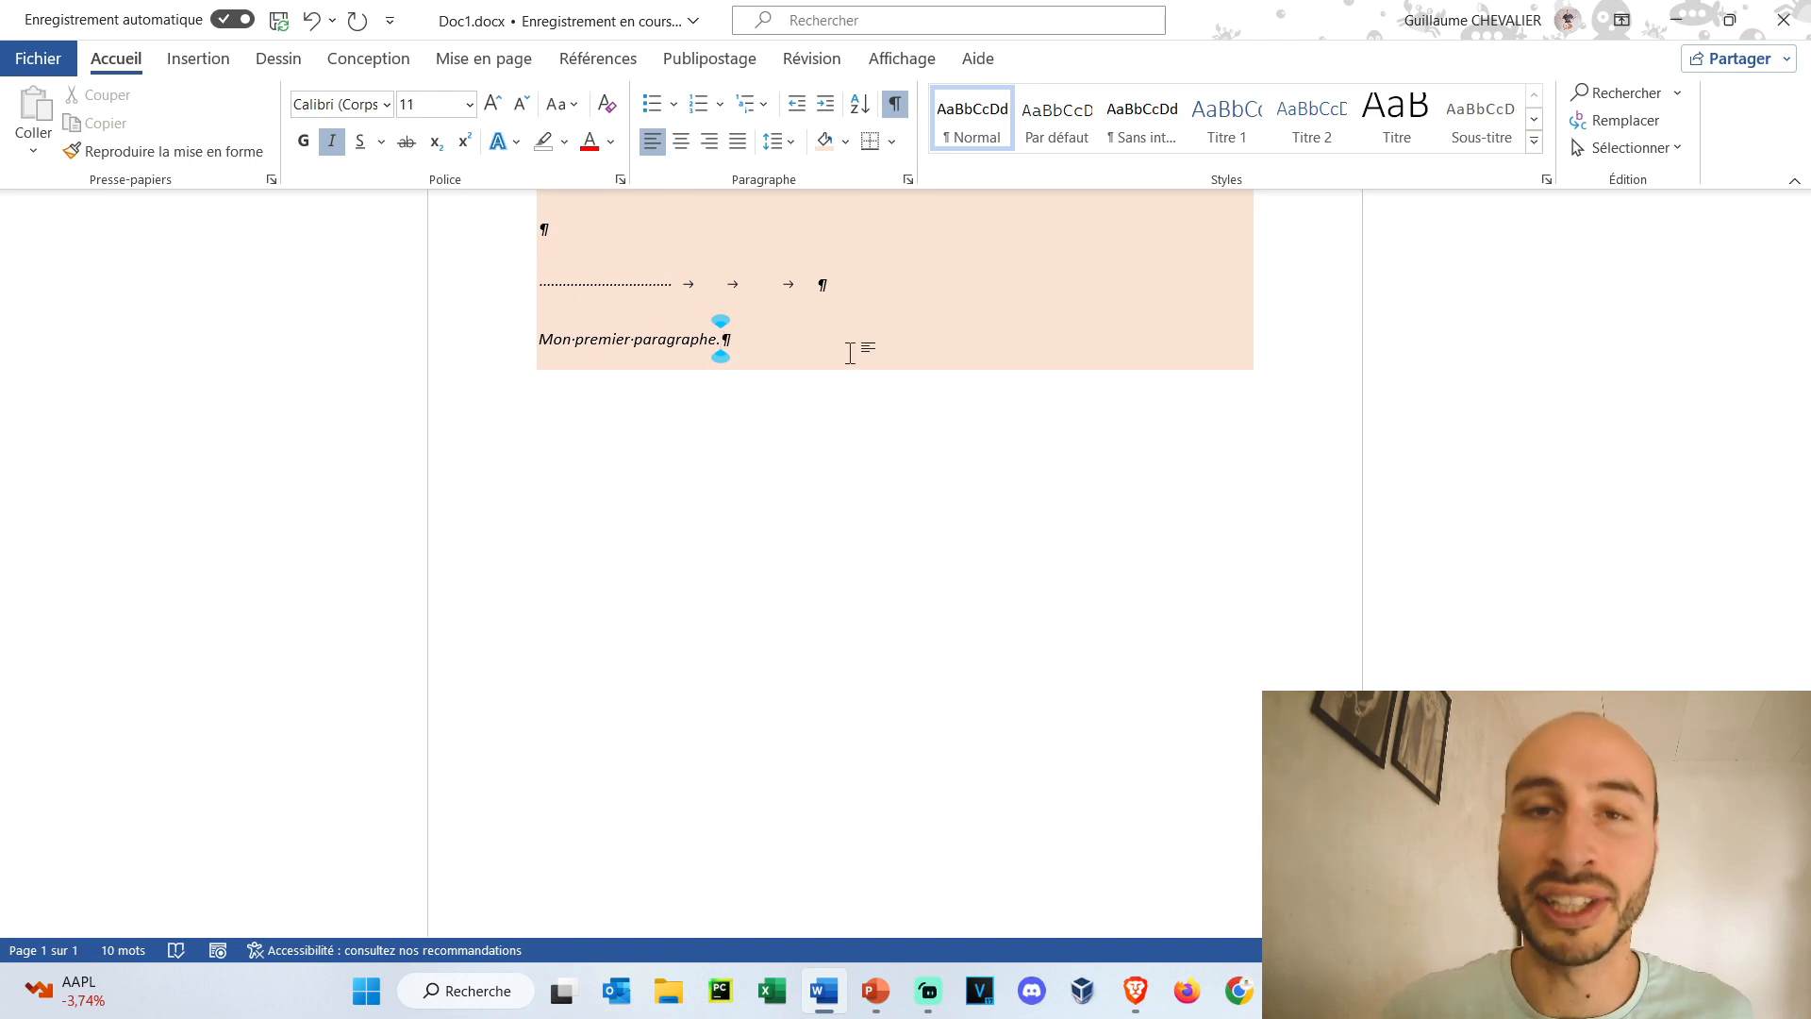
key(shift+Return)
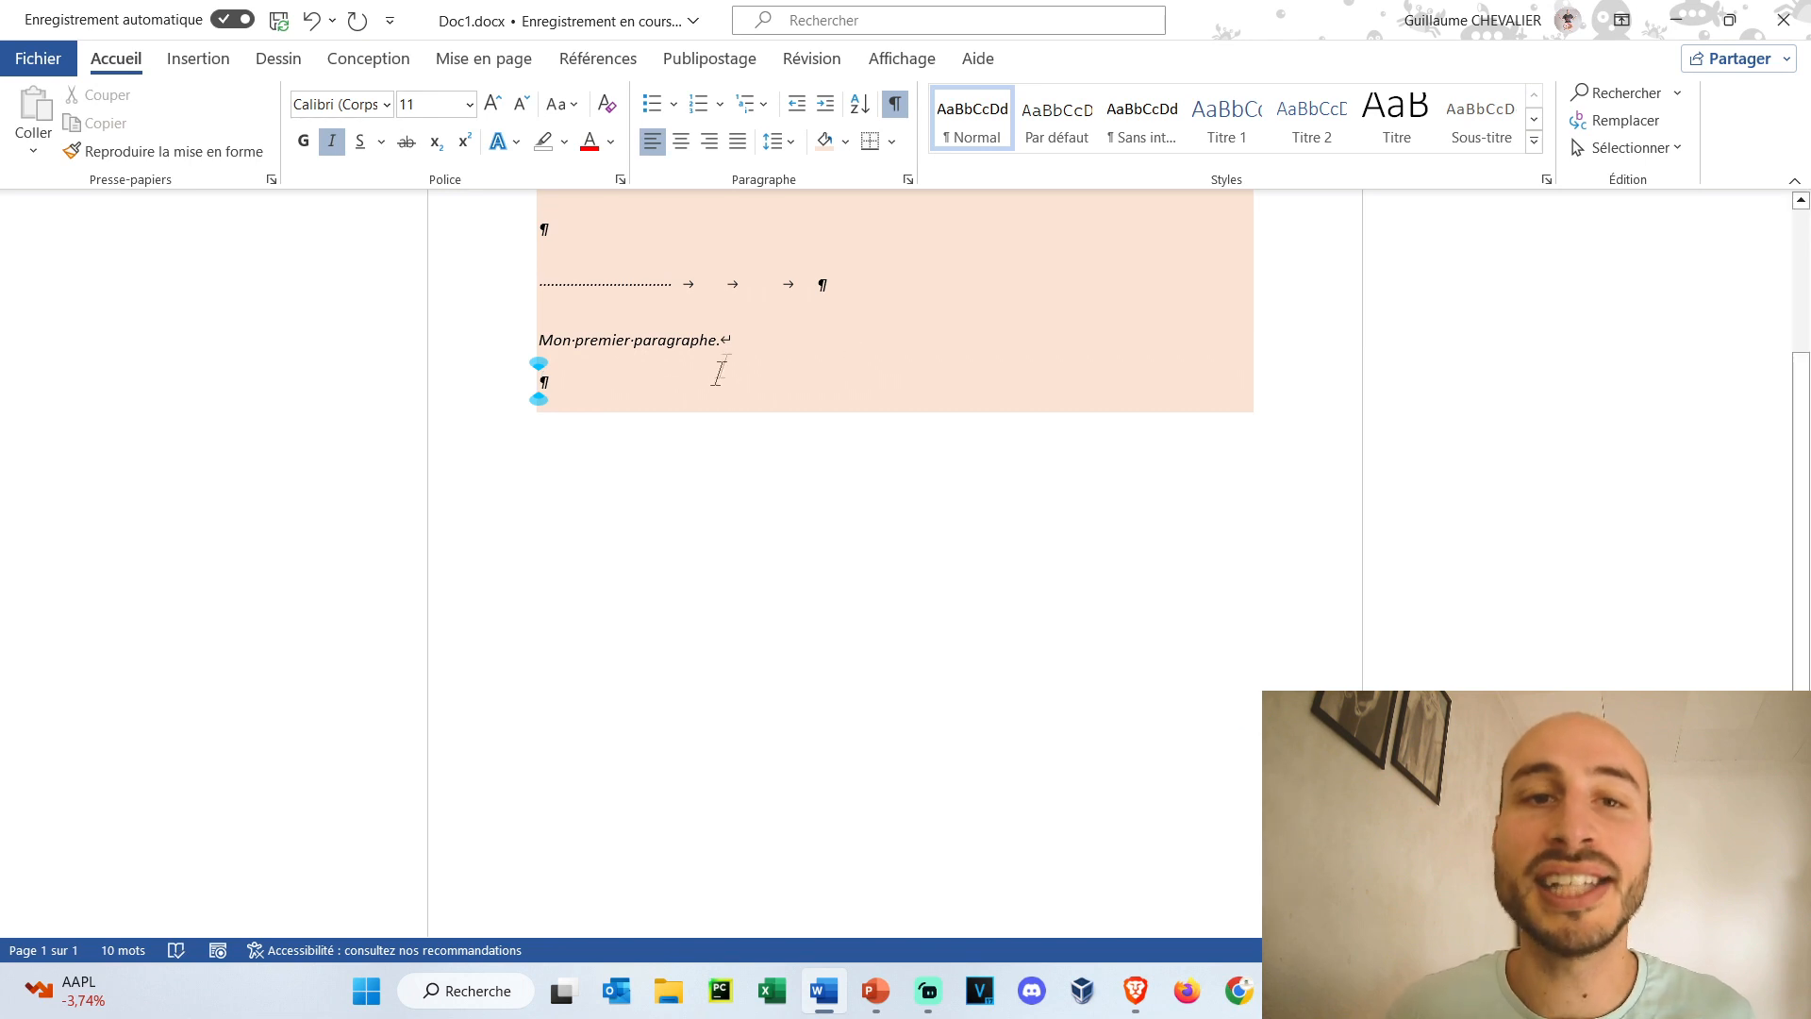
click(718, 341)
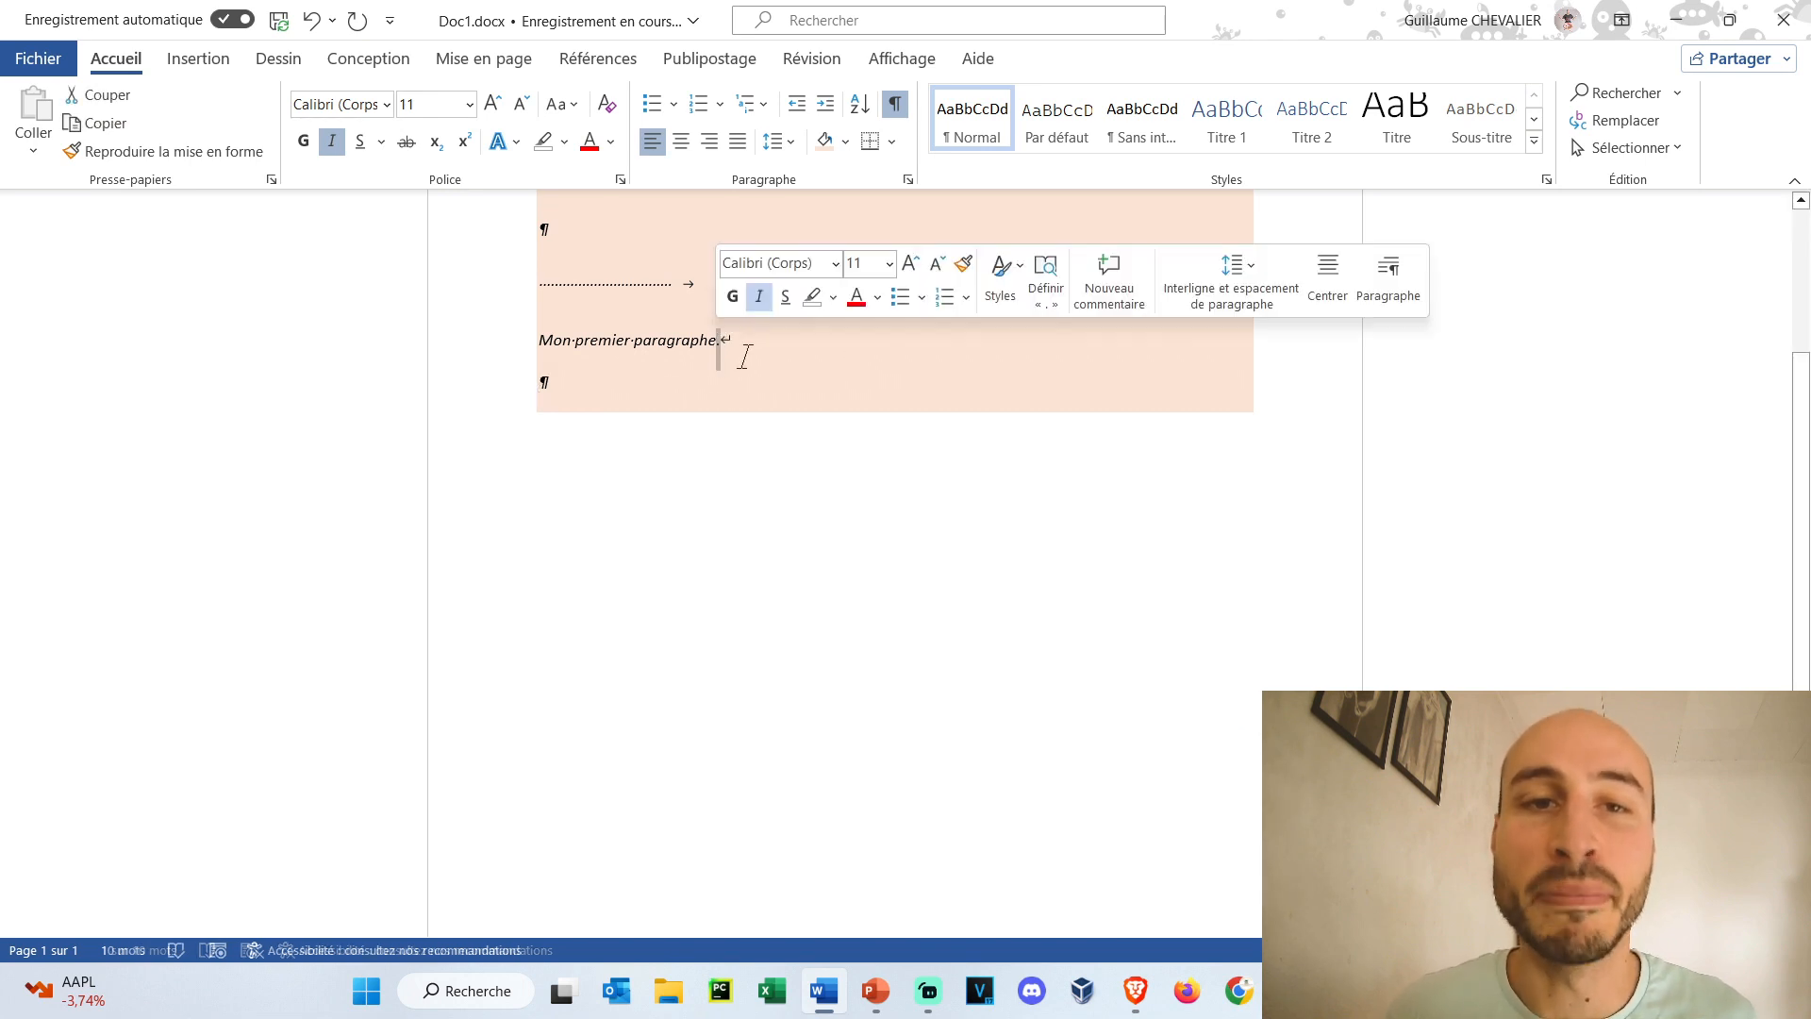
click(741, 405)
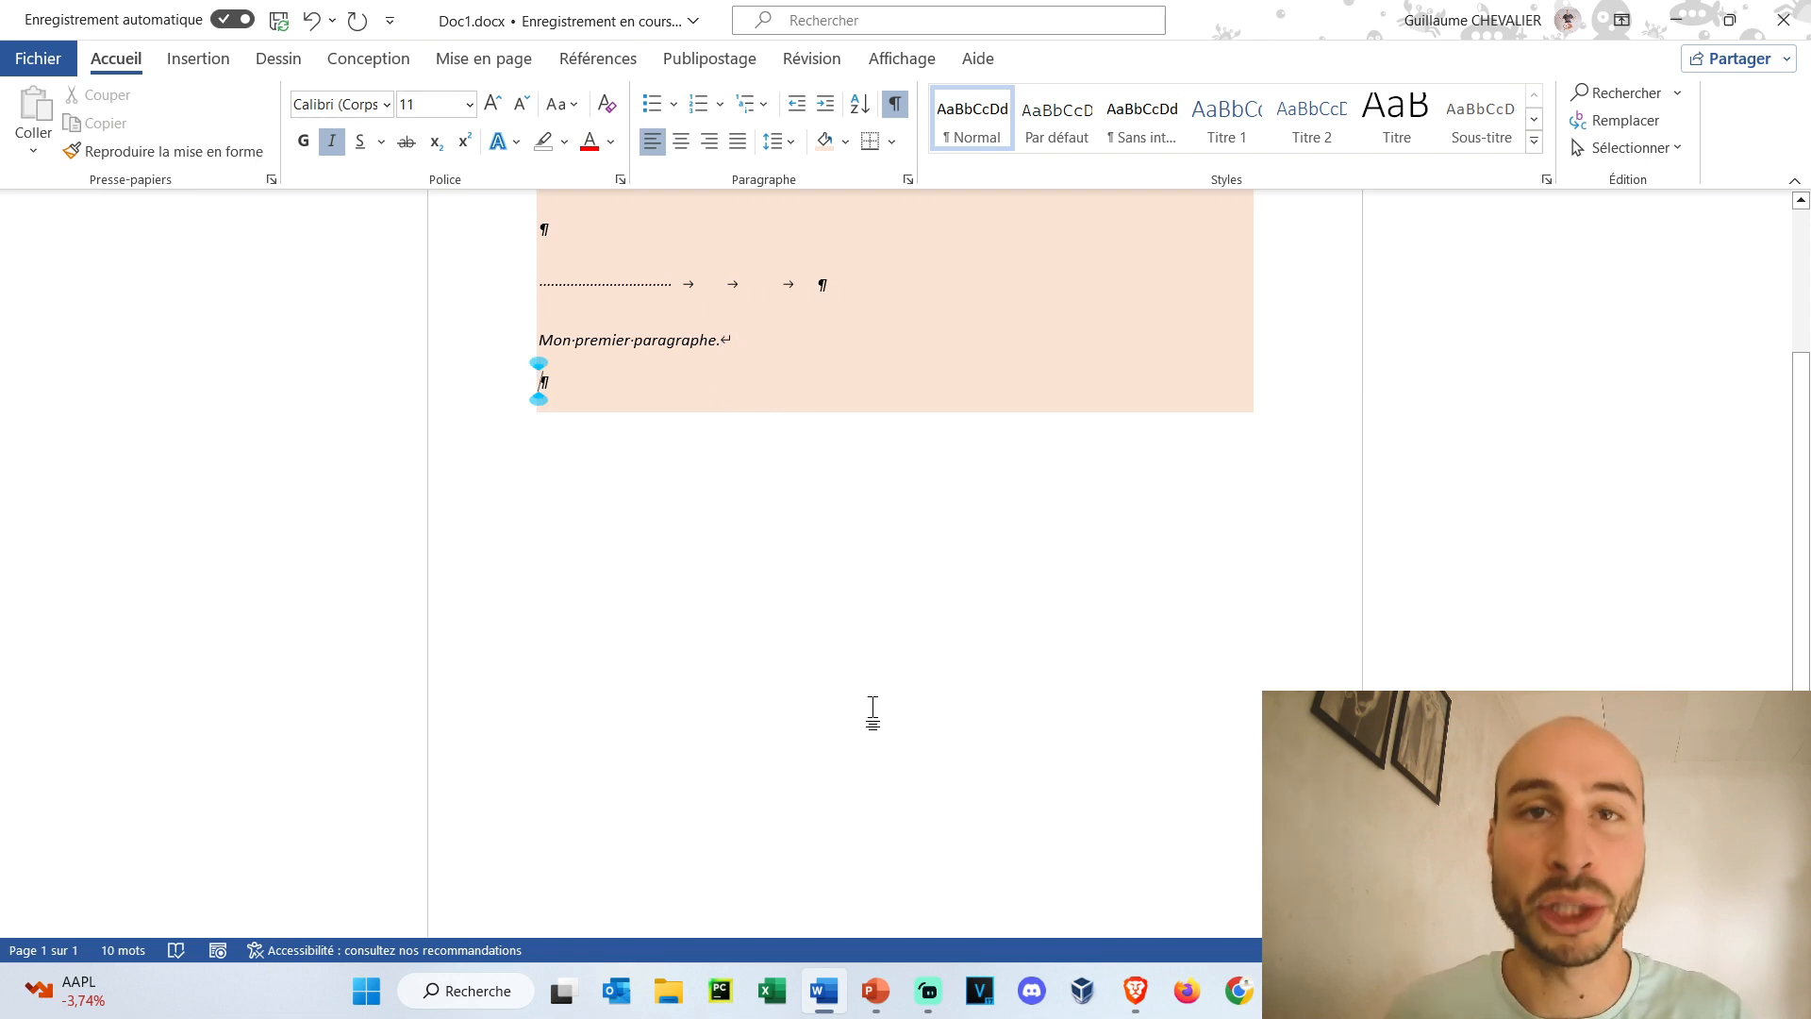
Add eight empty paragraphs below the line break to push the text position down the page.
key(Return)
key(Return)
key(Return)
key(Return)
key(Return)
key(Return)
key(Return)
key(Return)
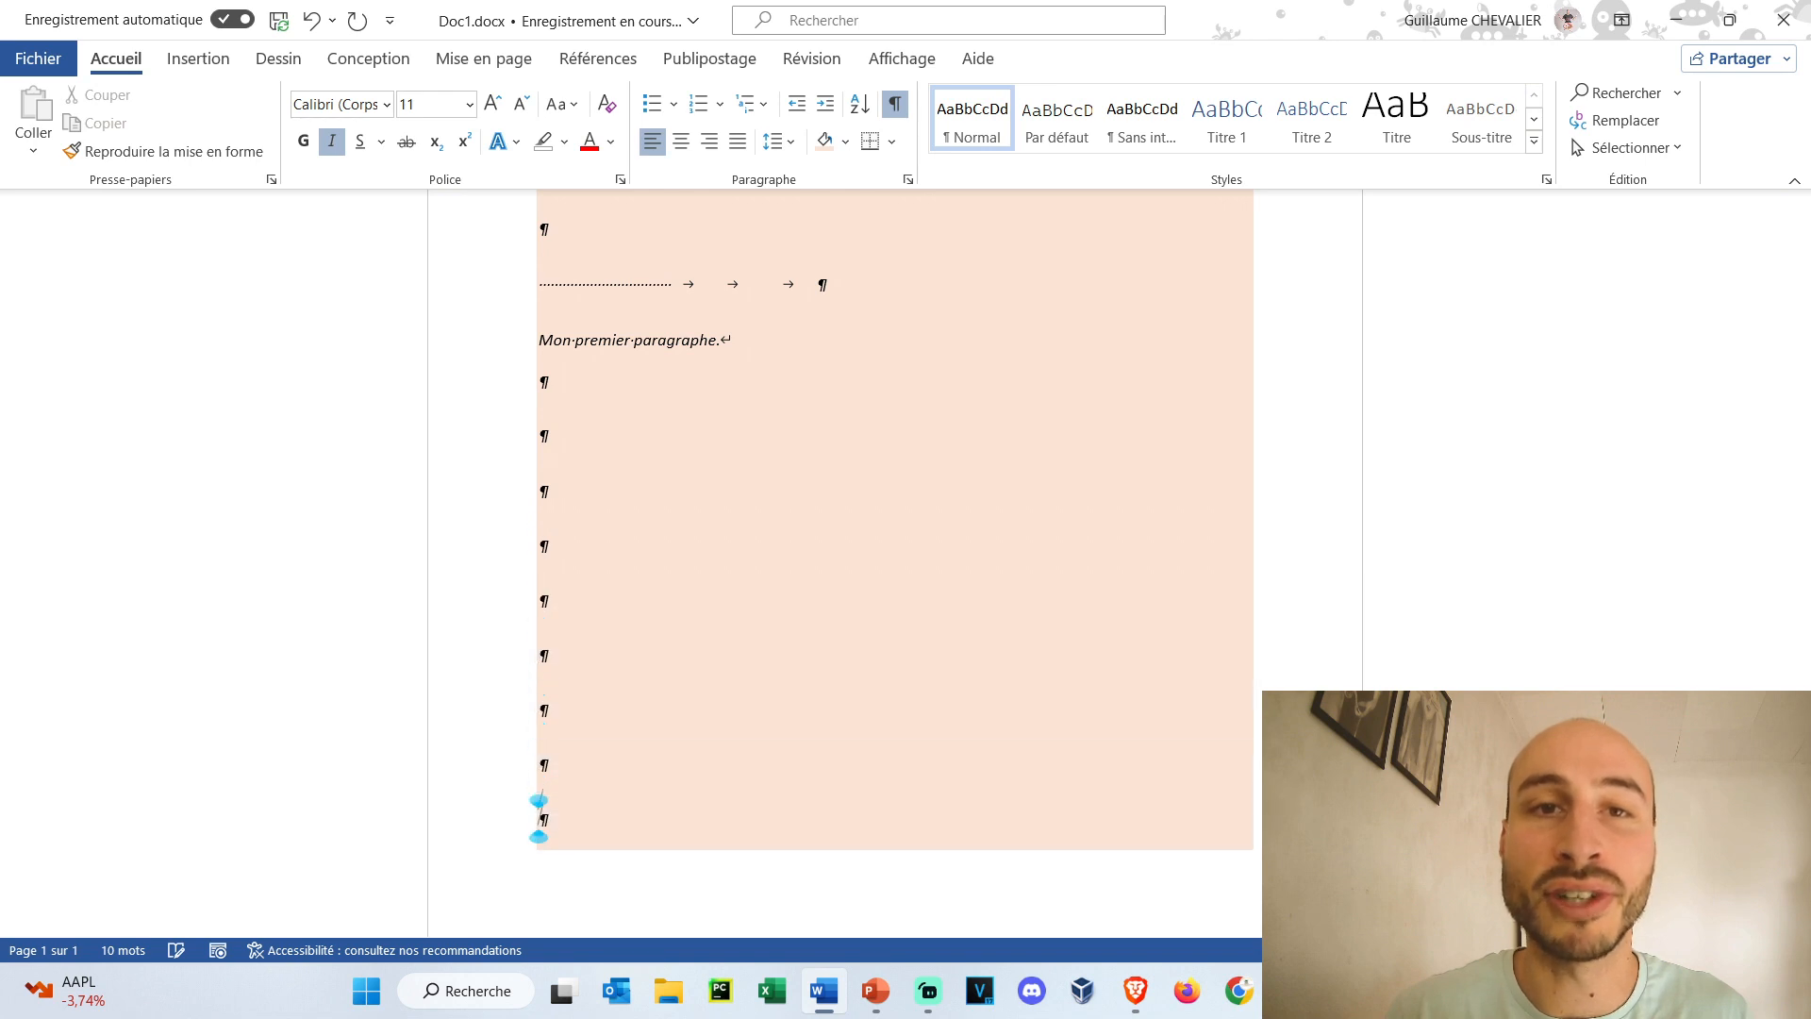
Delete the line break and all the empty paragraphs after the pasted paragraph.
scroll(894, 695, down, 1)
drag(639, 780, 525, 382)
key(BackSpace)
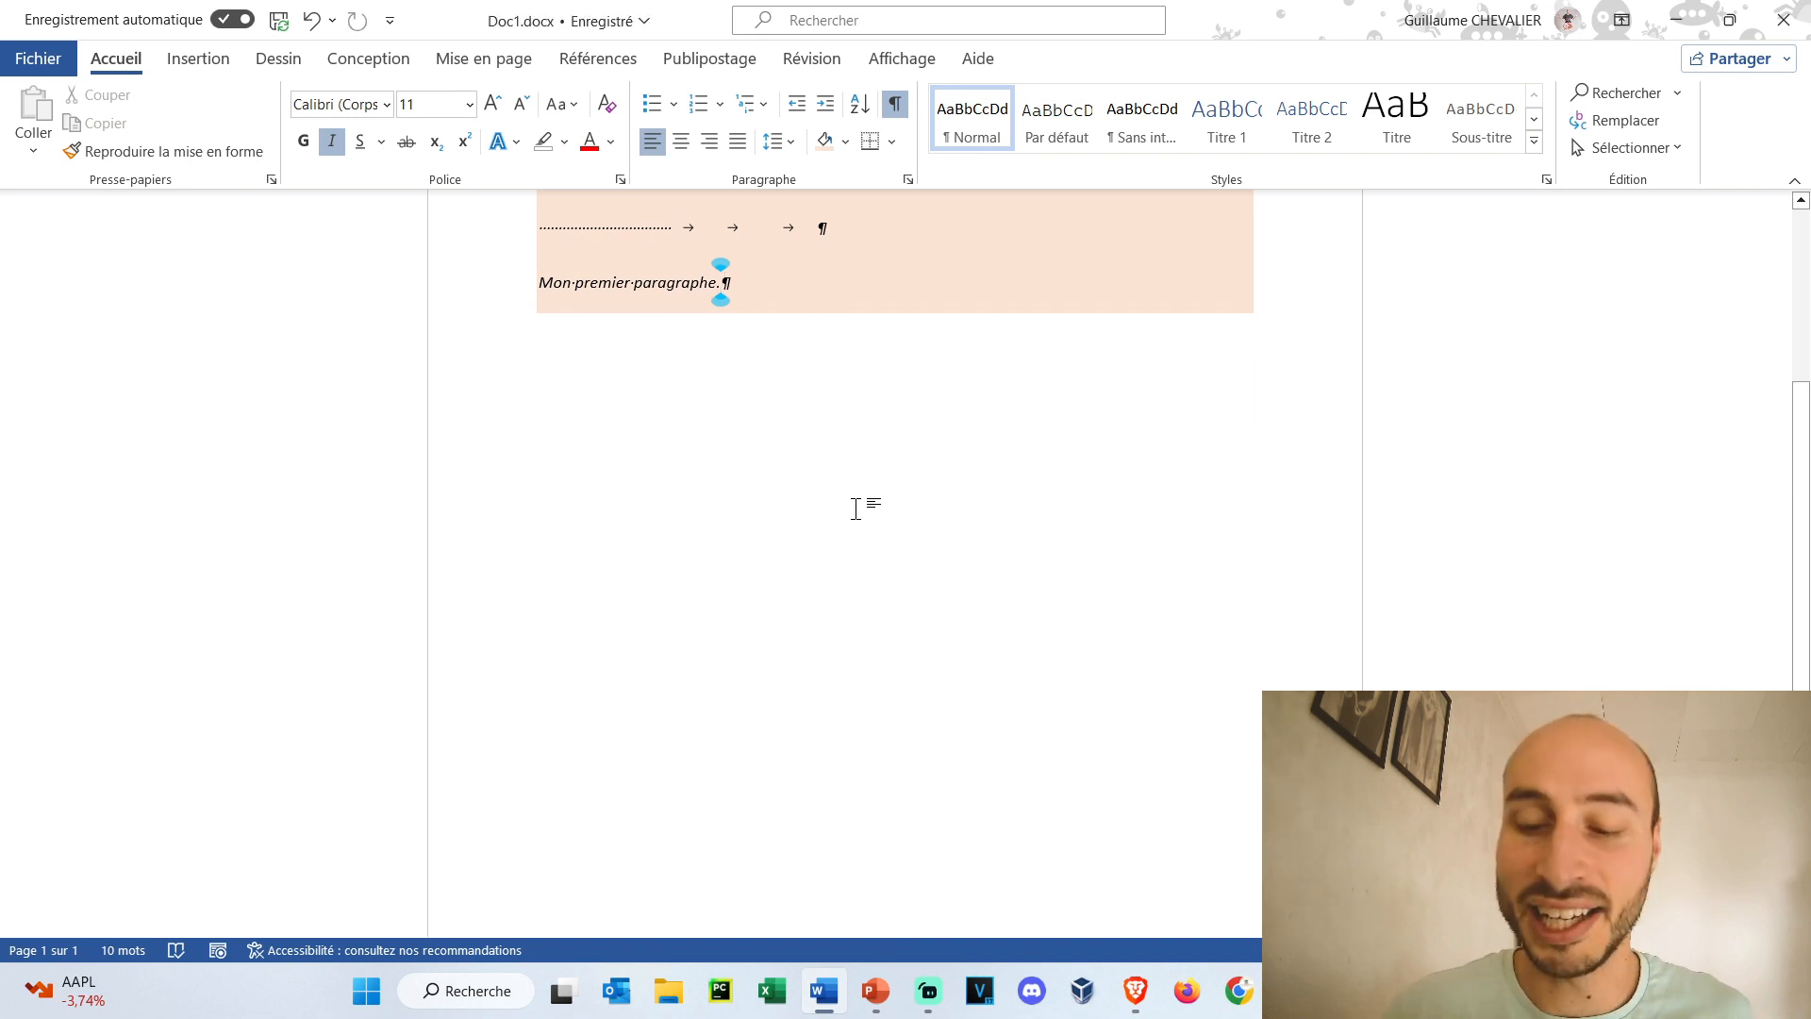
Insert a page break after the pasted paragraph and view its mark.
key(ctrl+Return)
scroll(855, 508, up, 5)
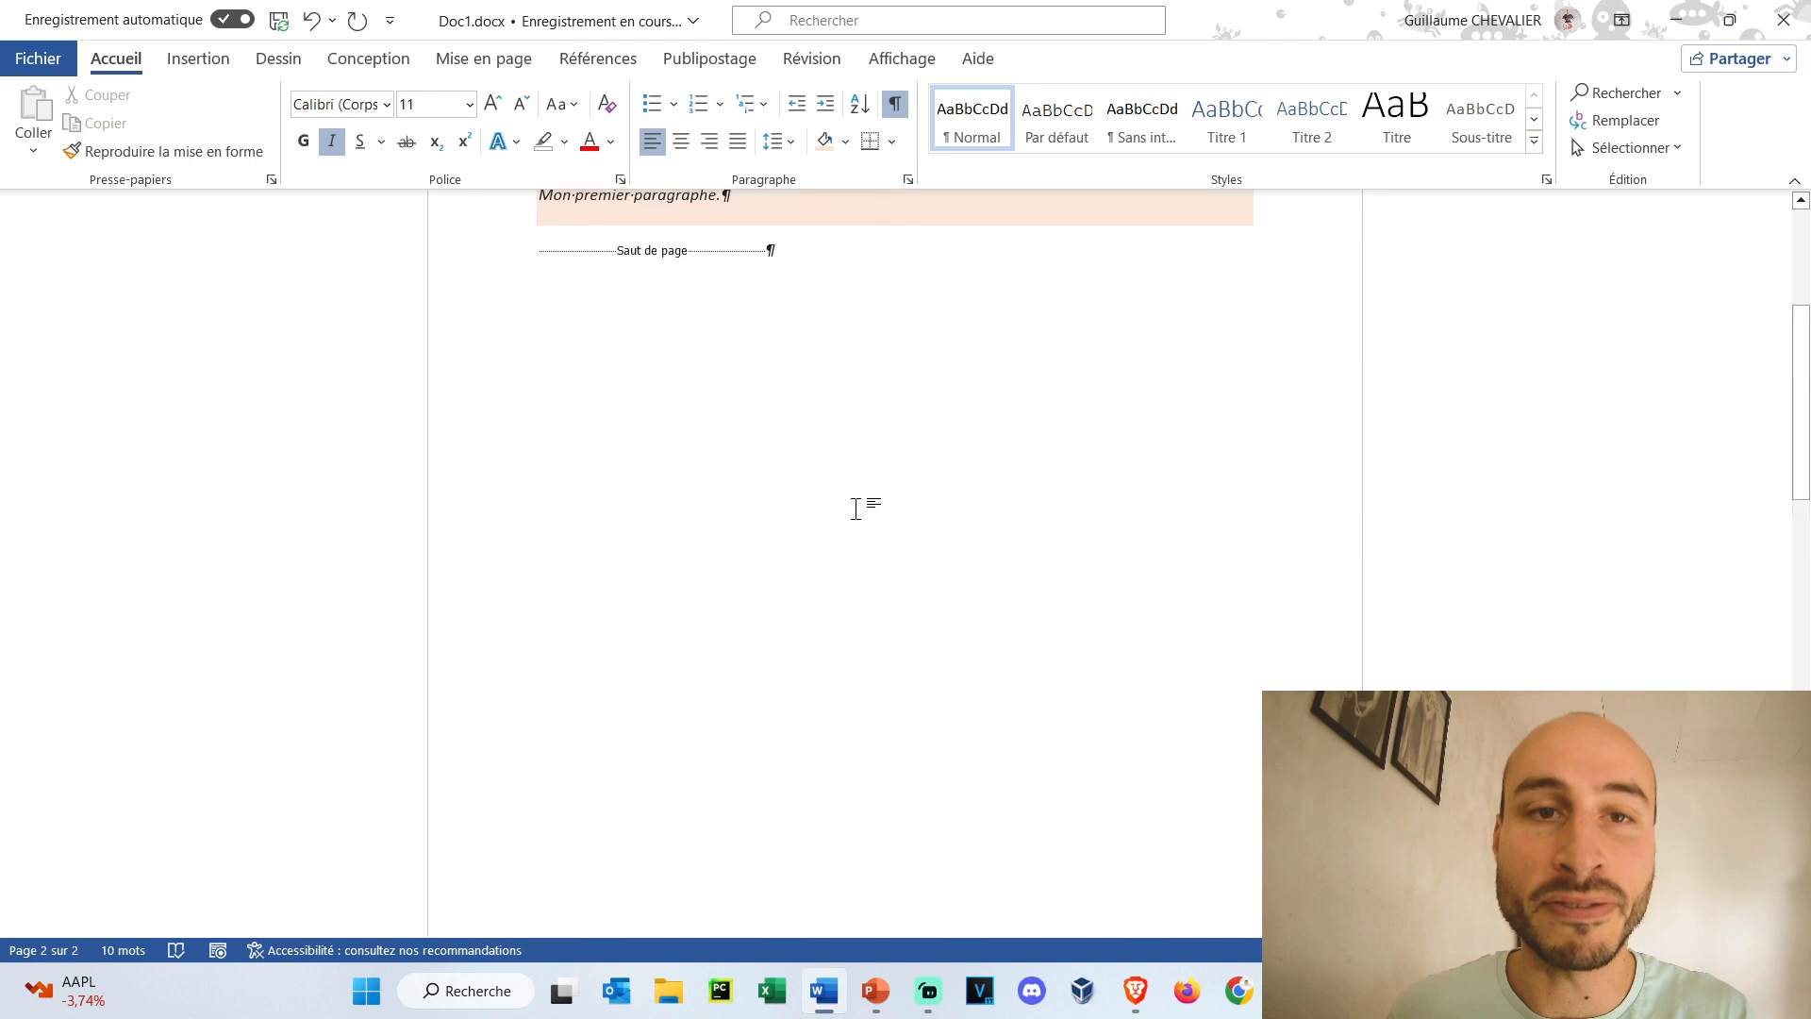